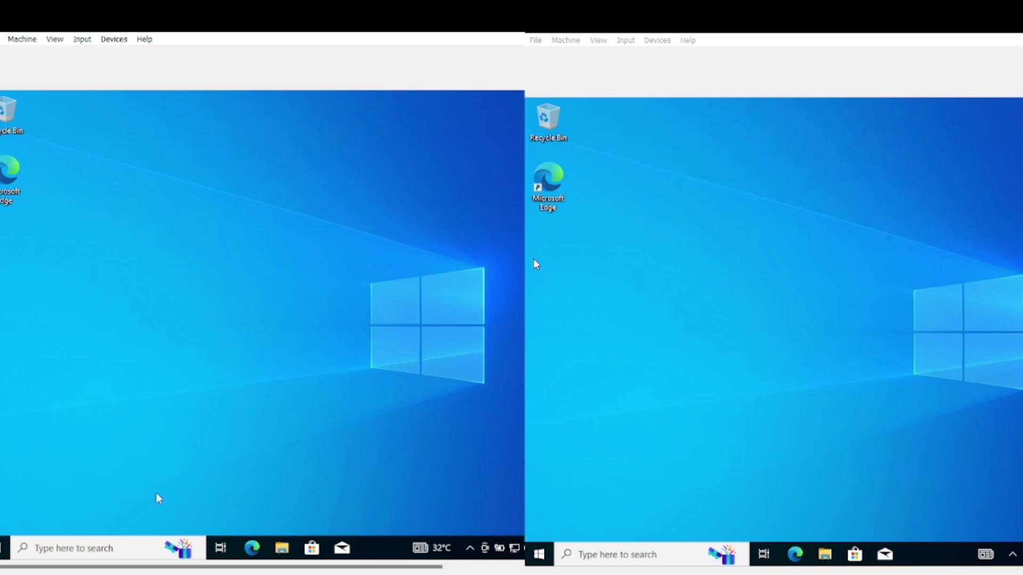
On the left VM, go from Control Panel through Network and Sharing Center to Ethernet's TCP/IPv4 properties
left_click(129, 549)
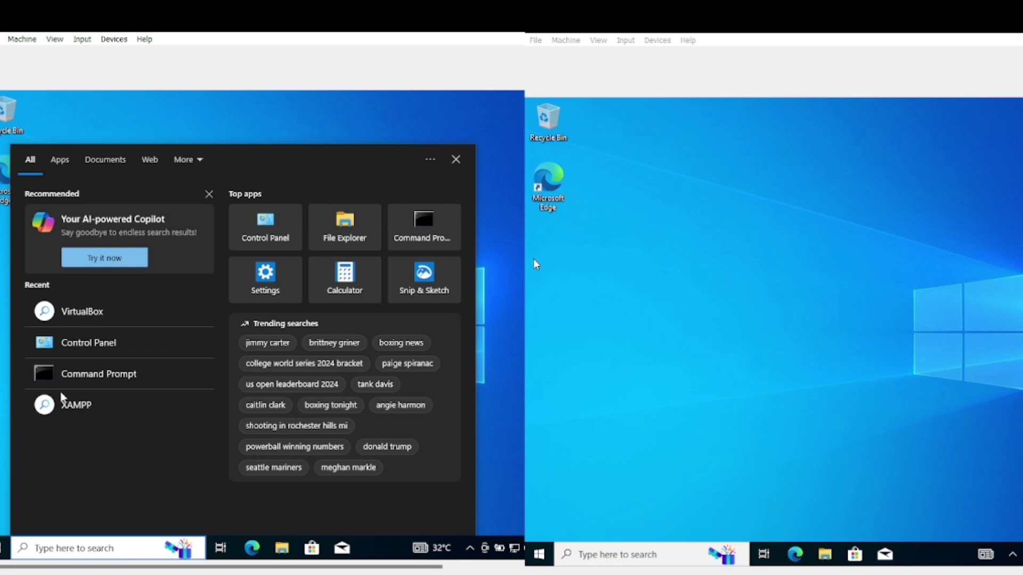
left_click(92, 346)
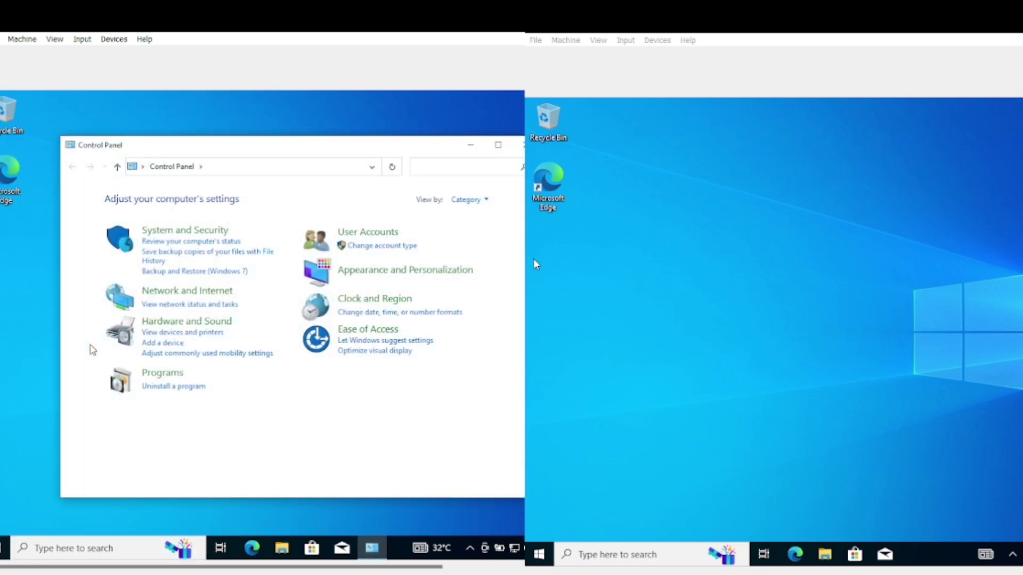
left_click(197, 294)
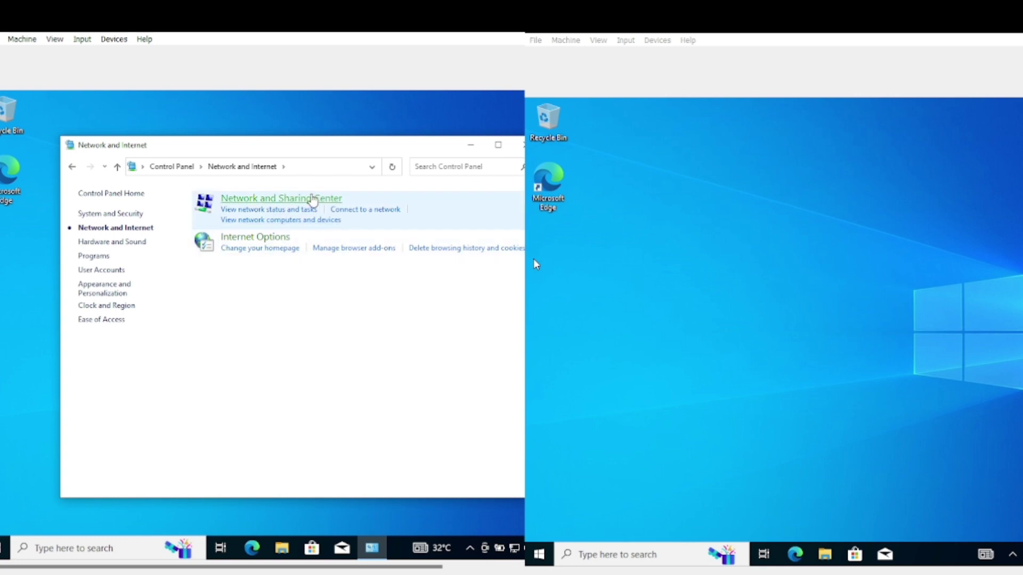
left_click(313, 200)
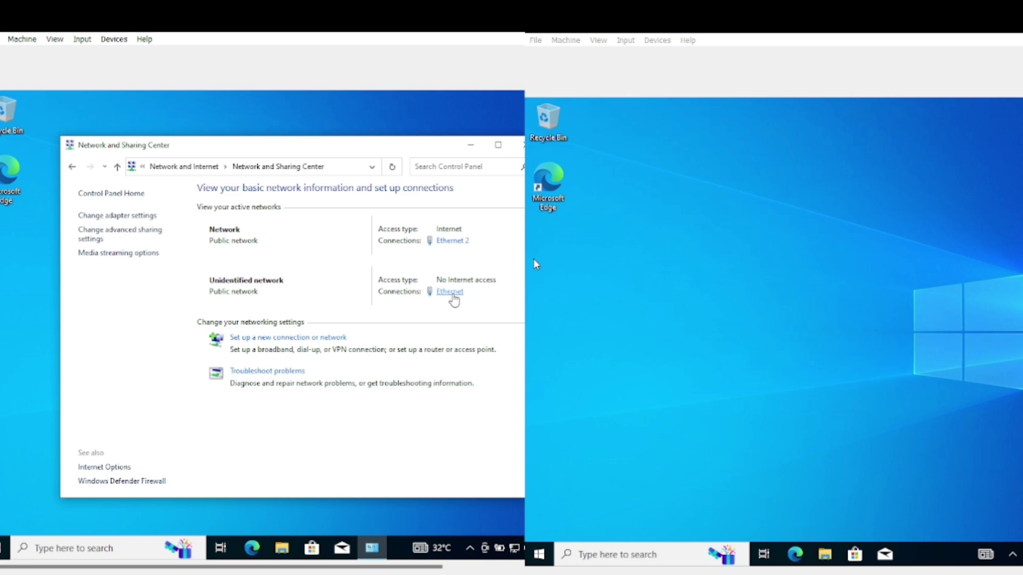
left_click(452, 294)
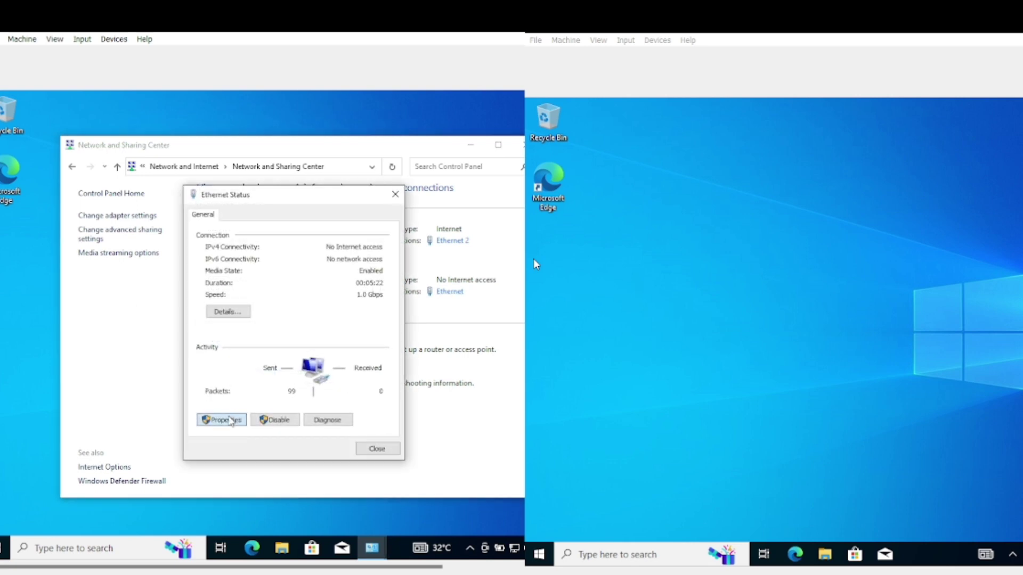
left_click(230, 420)
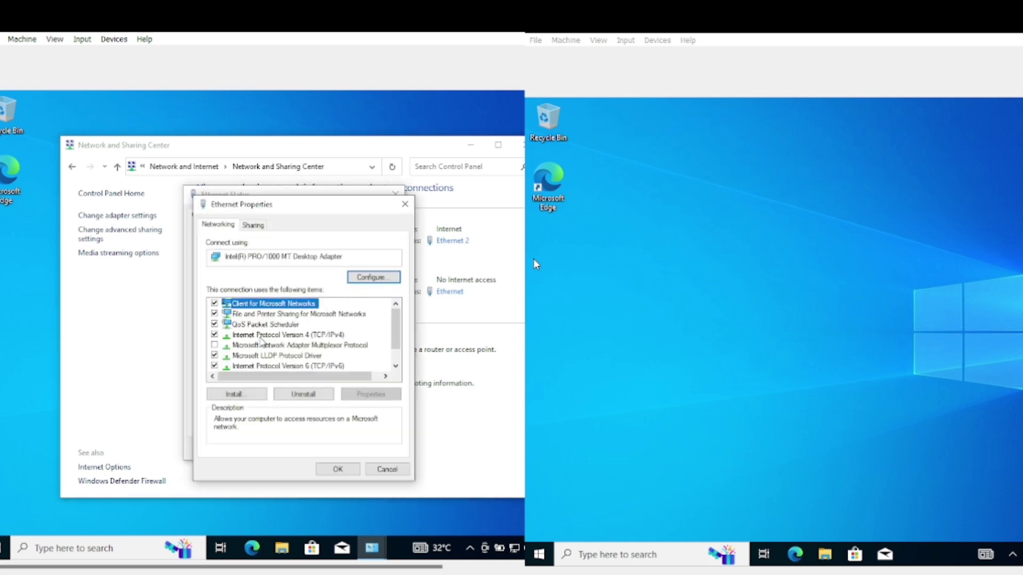
double_click(261, 334)
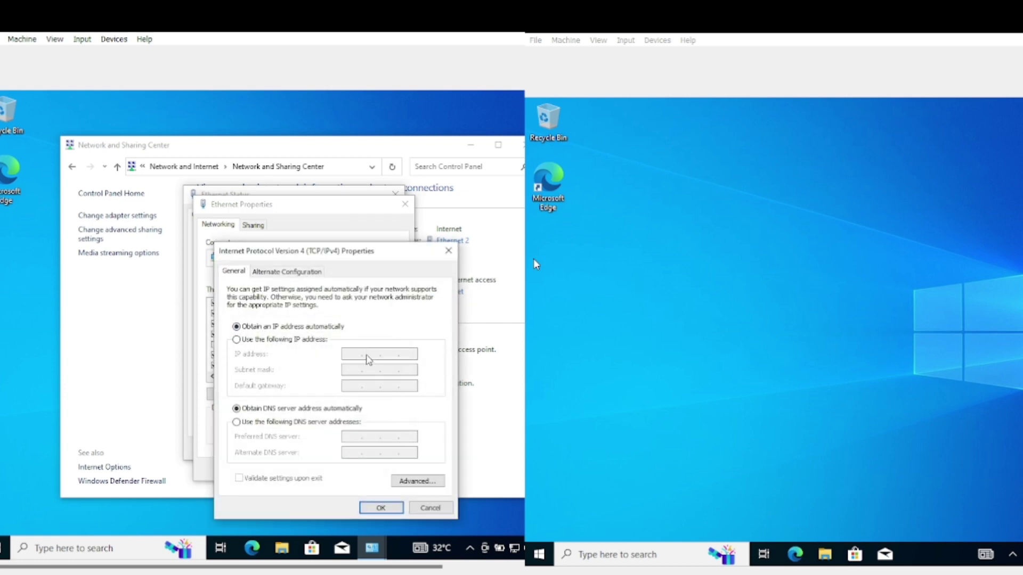
Enter static IP 200.201.32.1 with subnet mask 255.255.255.248 for the left VM's Ethernet
left_click(311, 342)
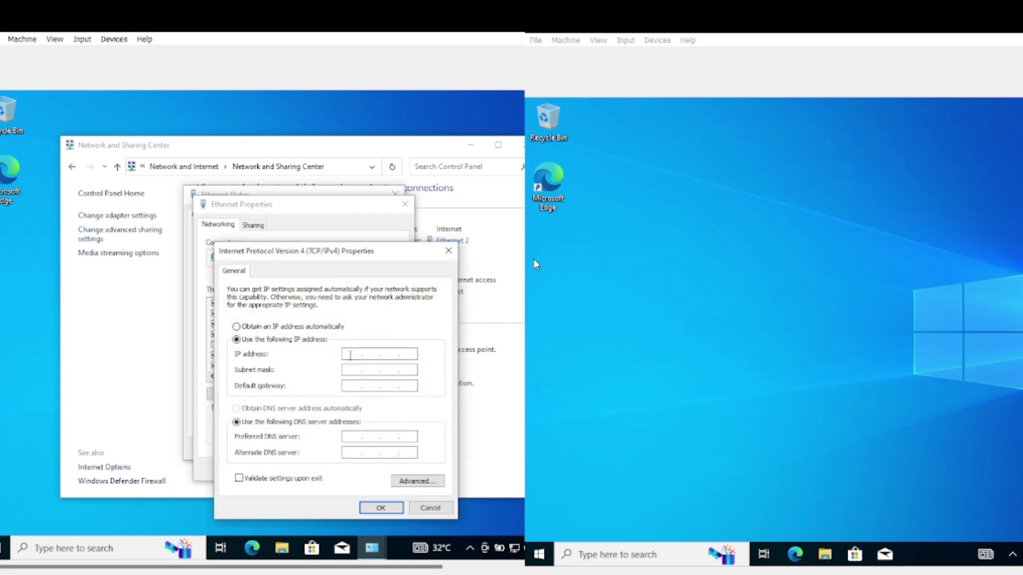
type("200 . 201 . 32 . 1")
key("Tab")
type("248")
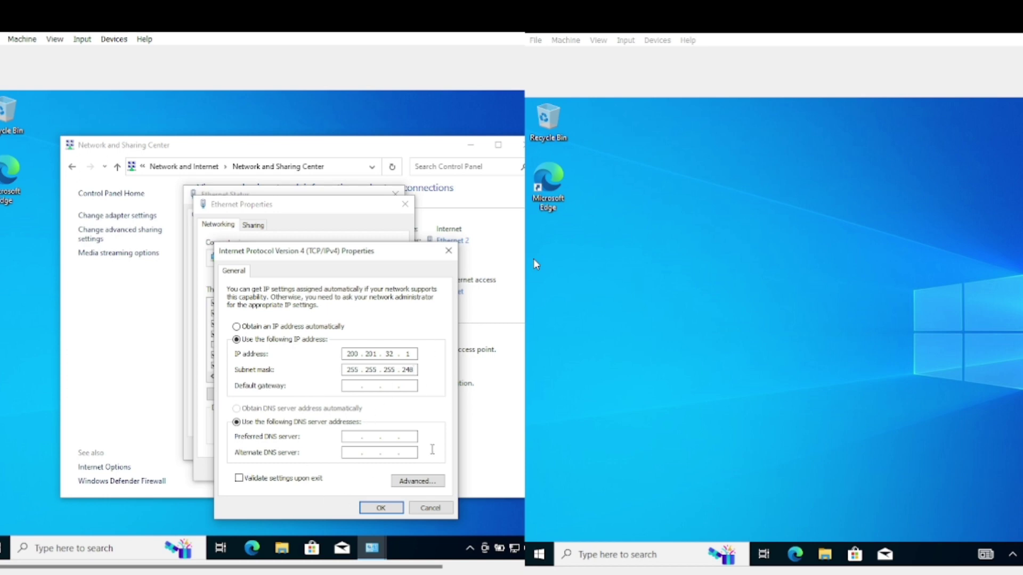
Confirm the IPv4 and adapter properties, then close the Ethernet status and Network and Sharing Center
left_click(381, 507)
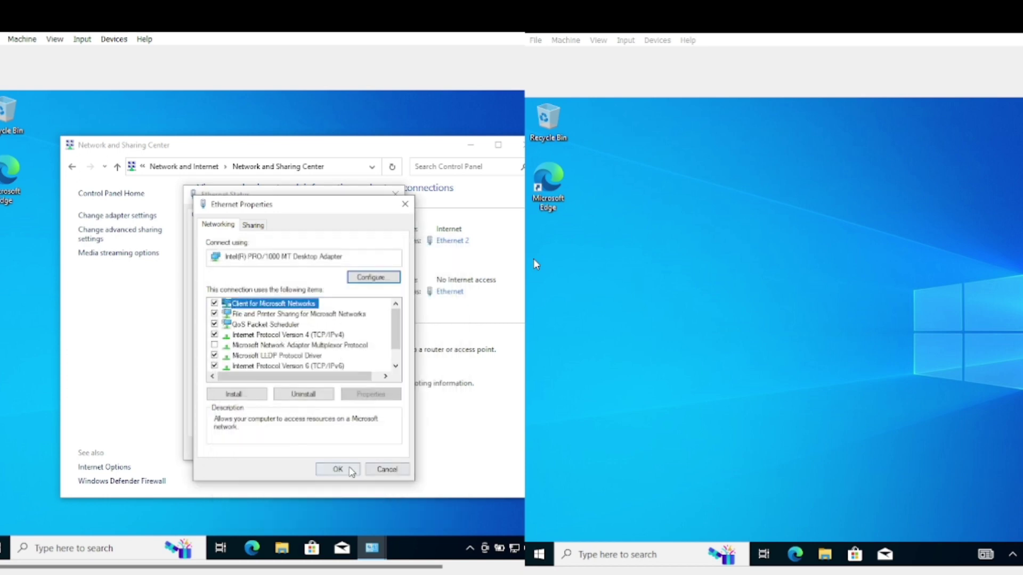
left_click(350, 470)
left_click(377, 450)
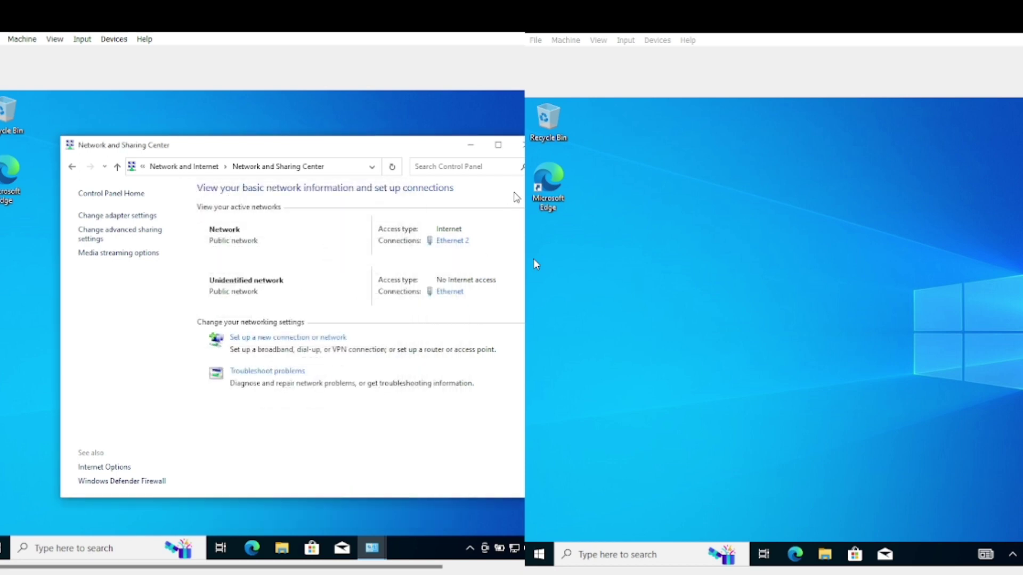
left_click(522, 146)
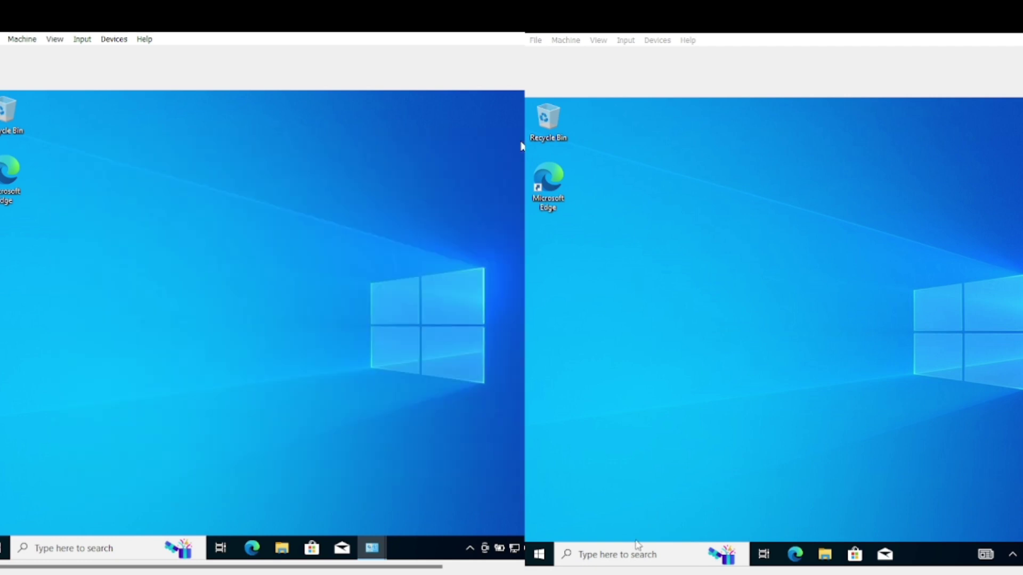
On the right VM, search 'contr' for Control Panel and reach Ethernet 2's TCP/IPv4 properties
left_click(637, 551)
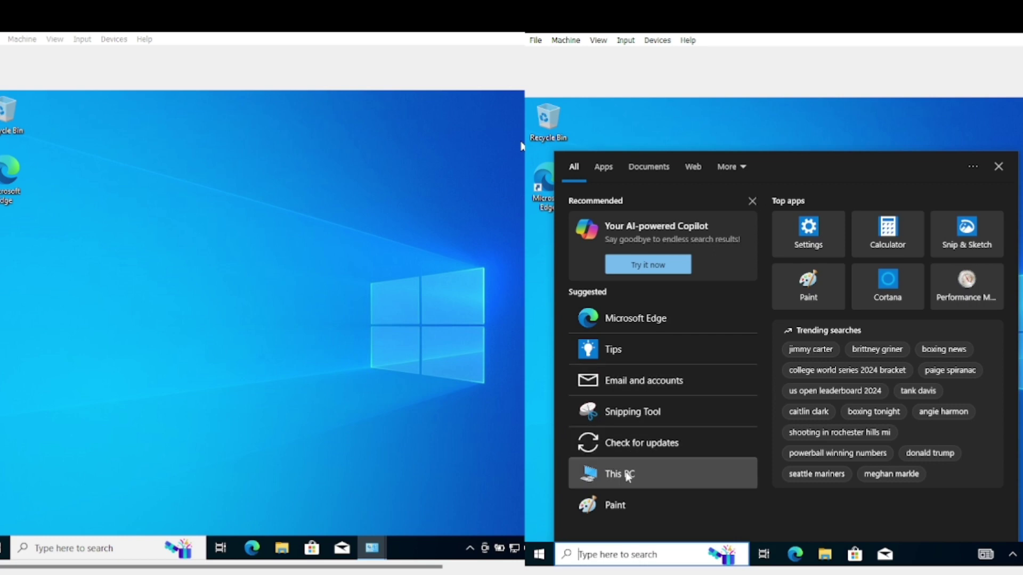
type("contr")
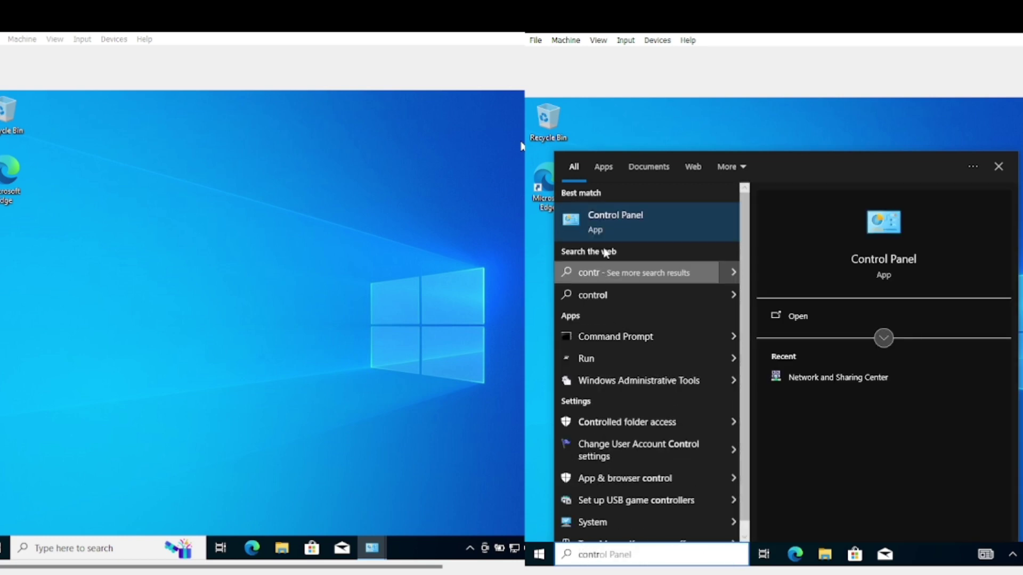
left_click(612, 226)
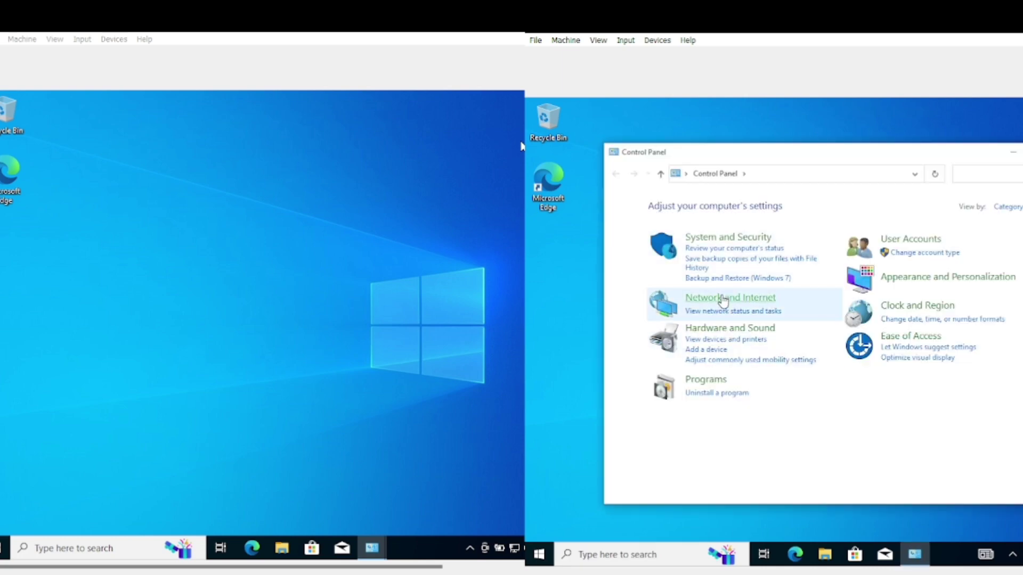
left_click(724, 299)
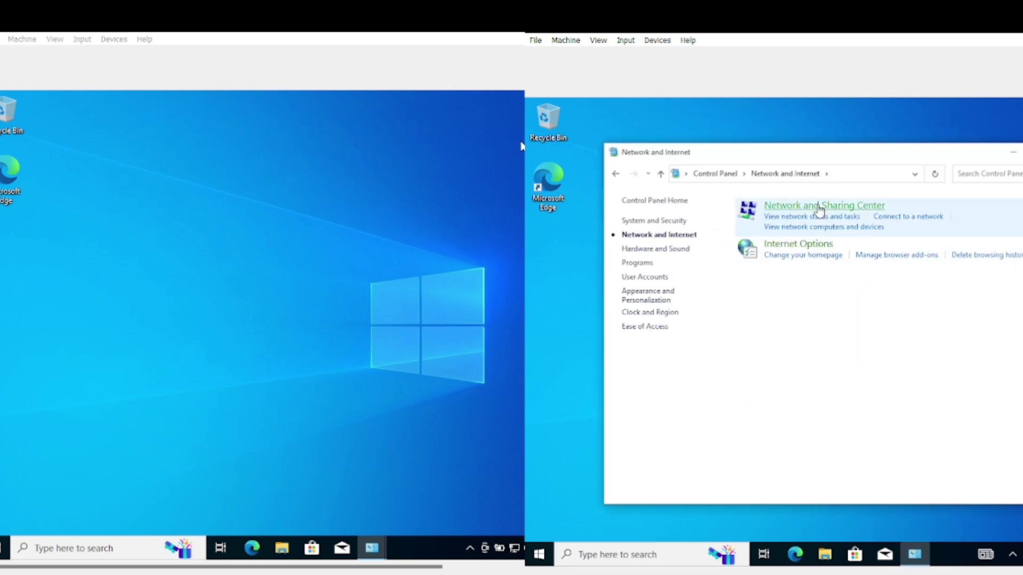
left_click(820, 209)
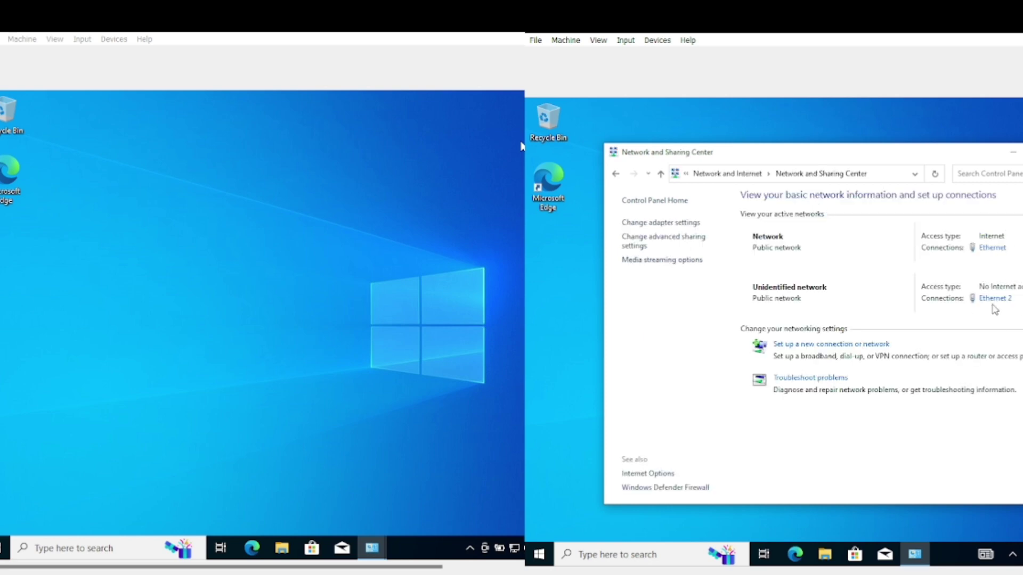
left_click(983, 302)
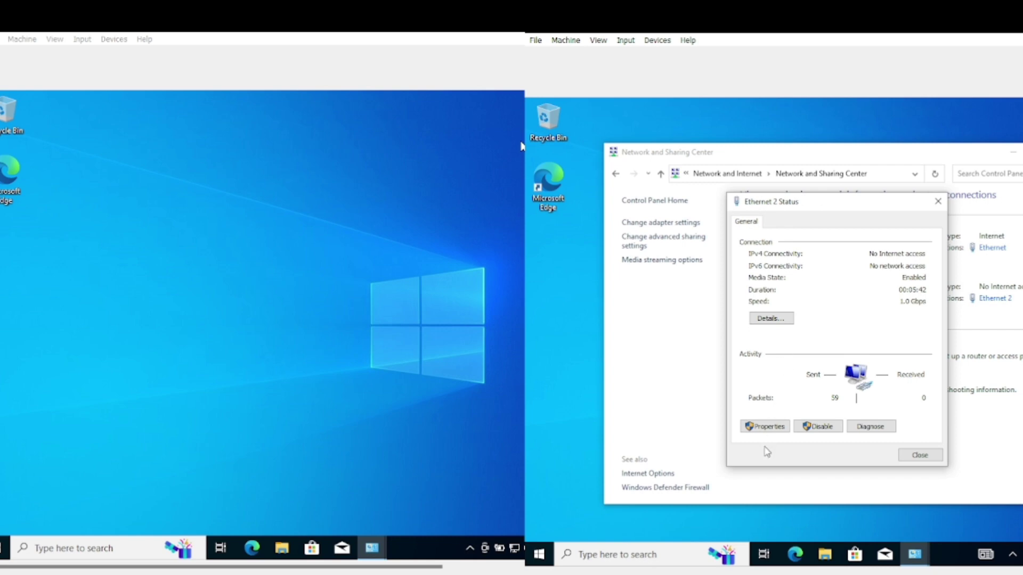
left_click(763, 426)
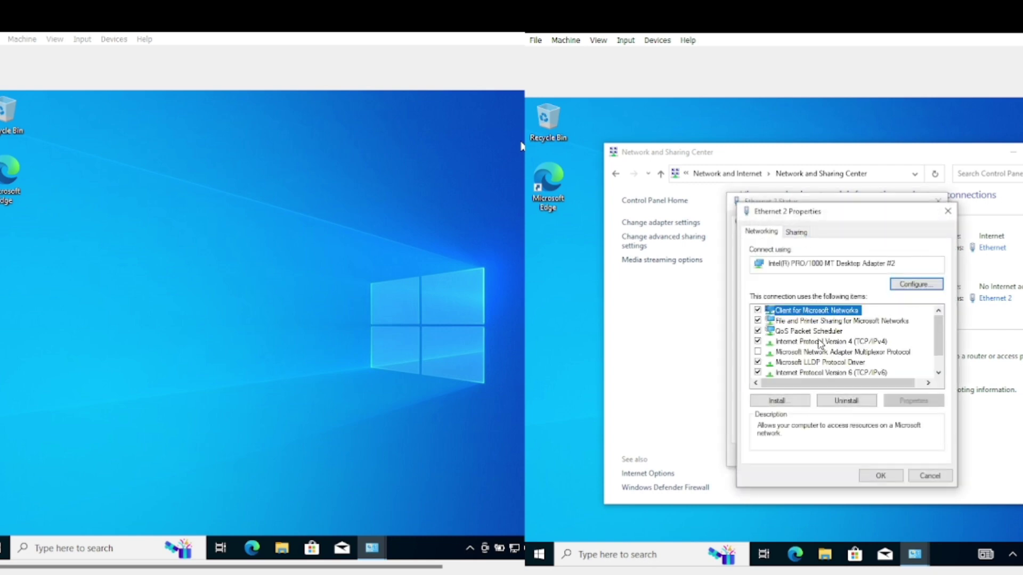
double_click(819, 343)
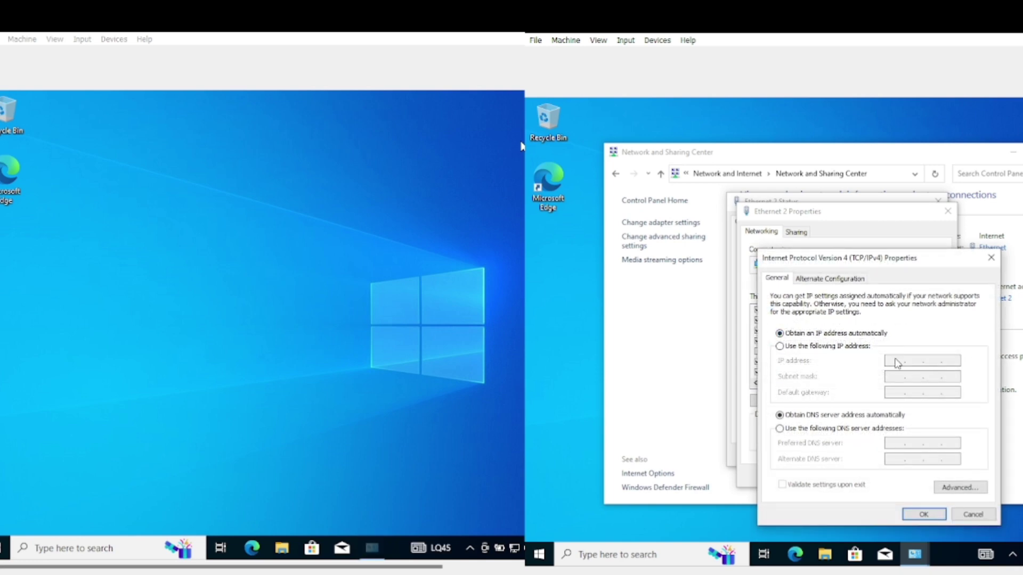
Enter static IP 200.201.32.2 with subnet mask 255.255.255.248 for Ethernet 2
left_click(834, 346)
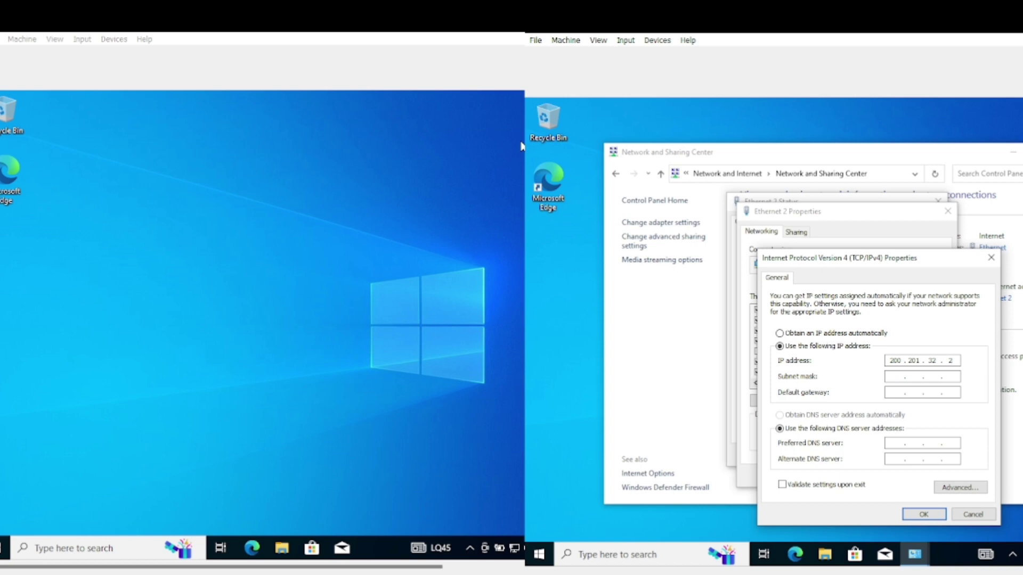
key("Tab")
key("End")
type("248")
Confirm the IPv4 and adapter properties, then close the Ethernet 2 status and Network and Sharing Center
left_click(924, 514)
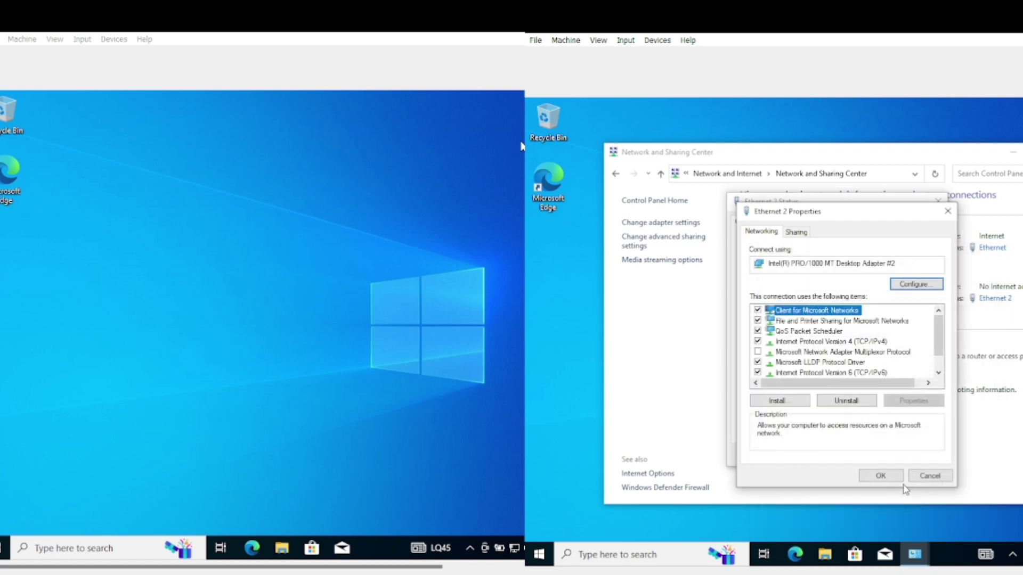
left_click(893, 477)
left_click(918, 455)
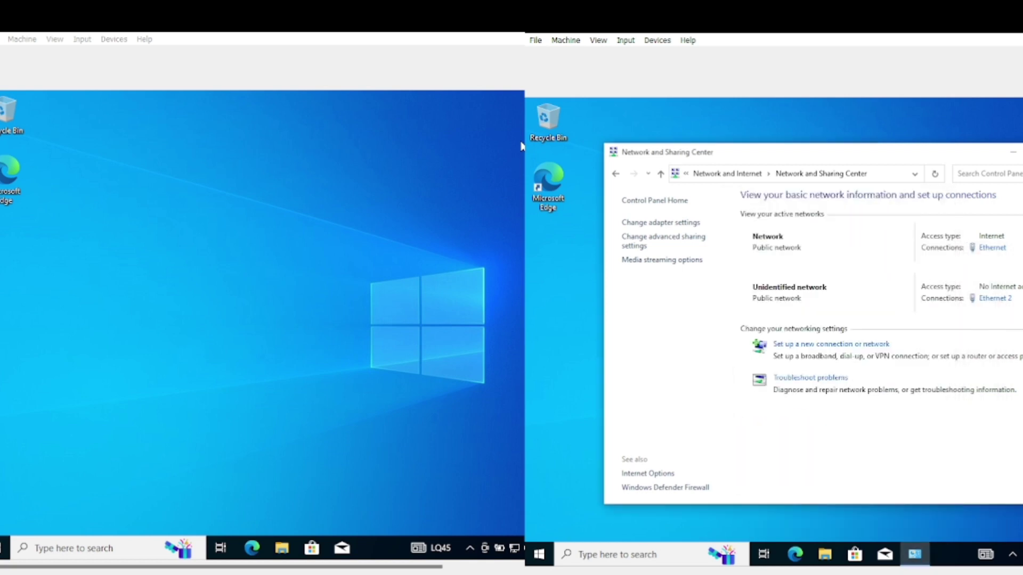
key("alt+F4")
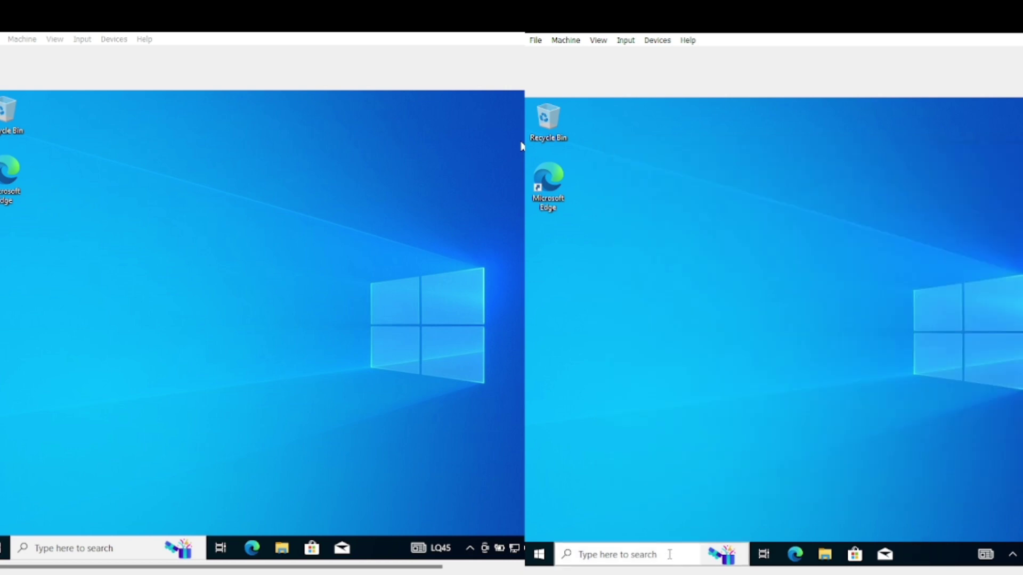
Open Command Prompt on the right VM, run ipconfig, and type 'ping 200.201.32.1' at the prompt
left_click(670, 554)
type("cmd")
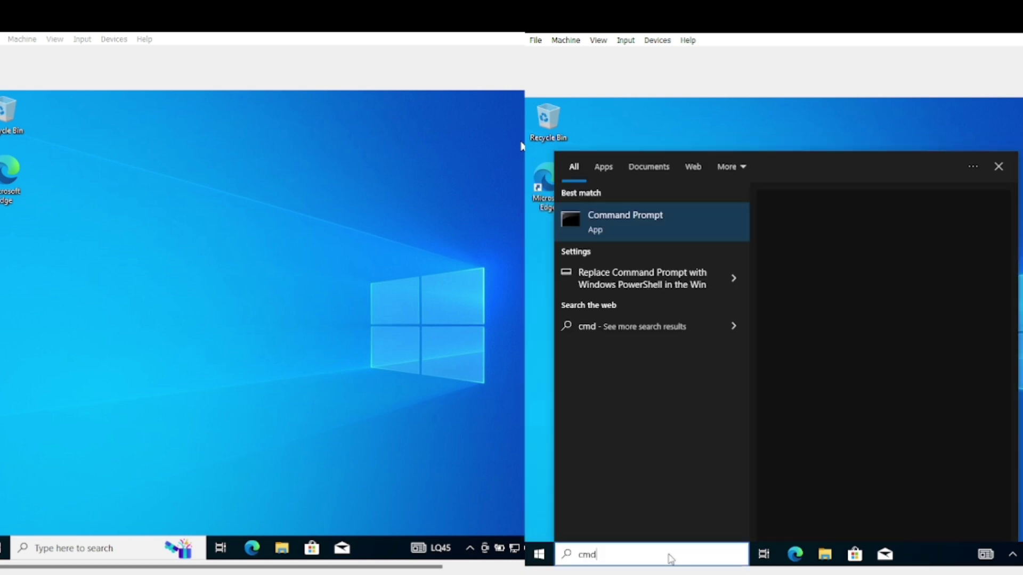
key("Return")
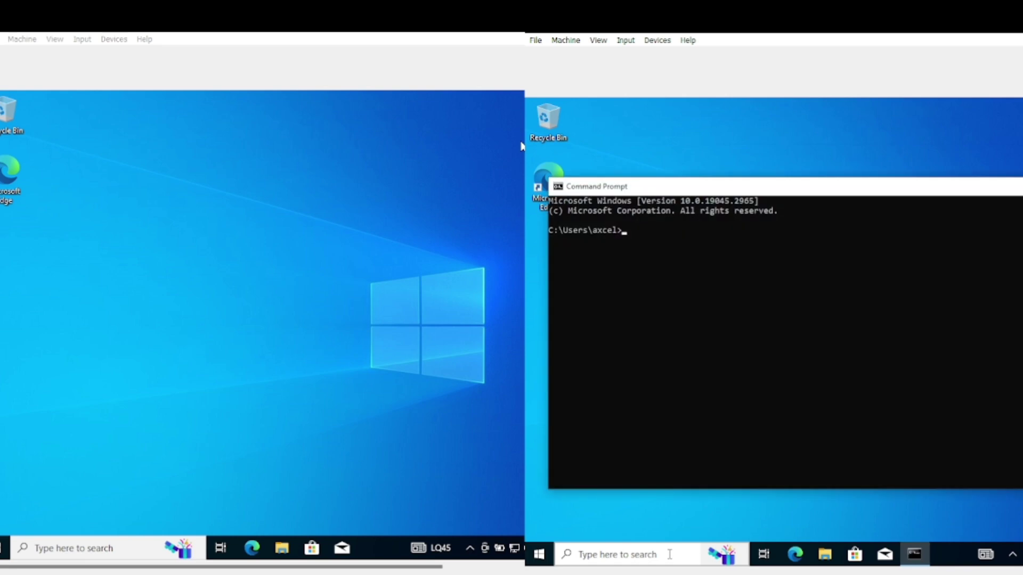
type("ping")
key("BackSpace")
key("BackSpace")
key("BackSpace")
key("BackSpace")
type("ipconfig")
key("Return")
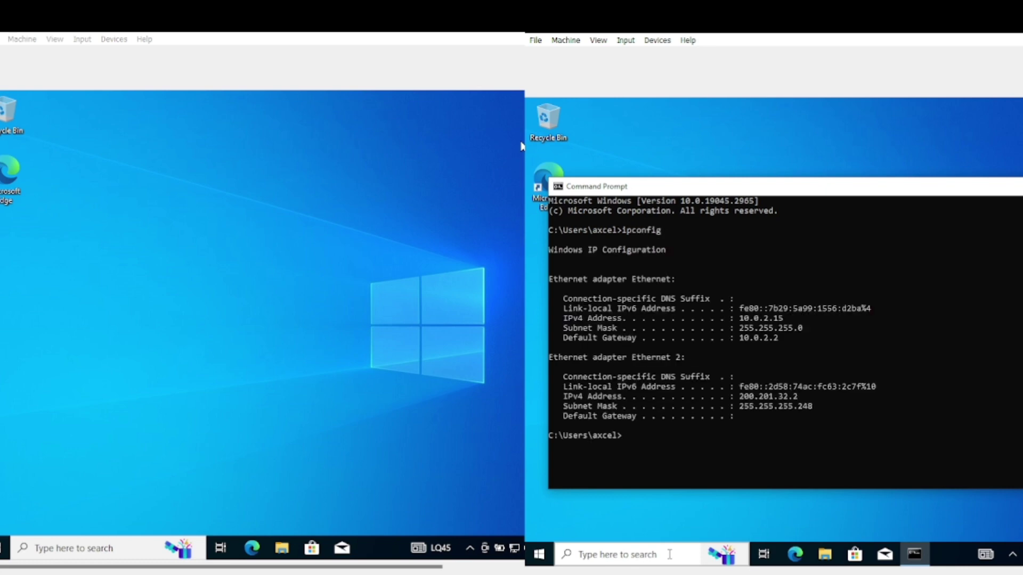
type("ping 200.201.32.1")
left_click(104, 542)
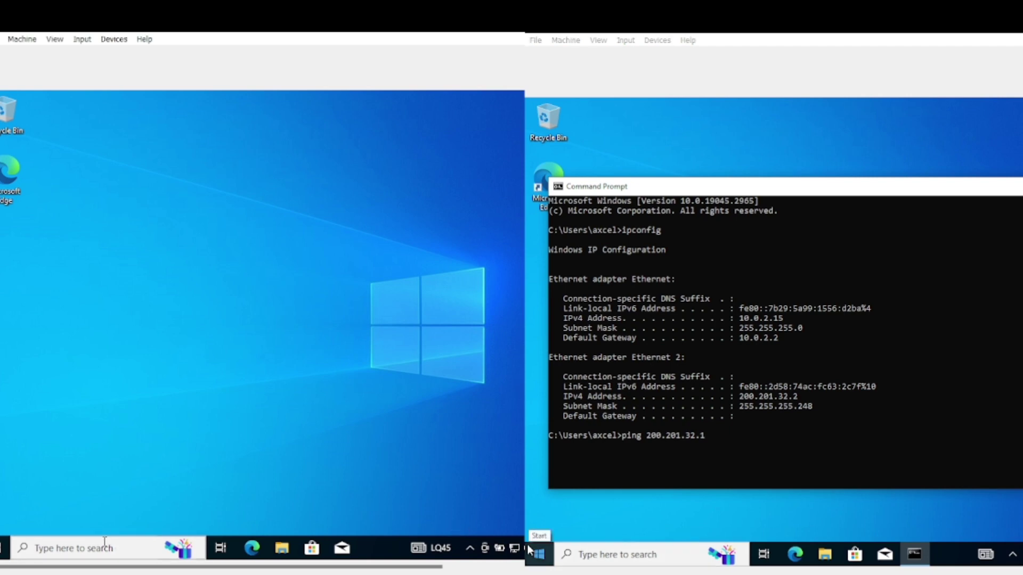
Open Command Prompt on the left VM and run ipconfig to show 200.201.32.1
type("cmd")
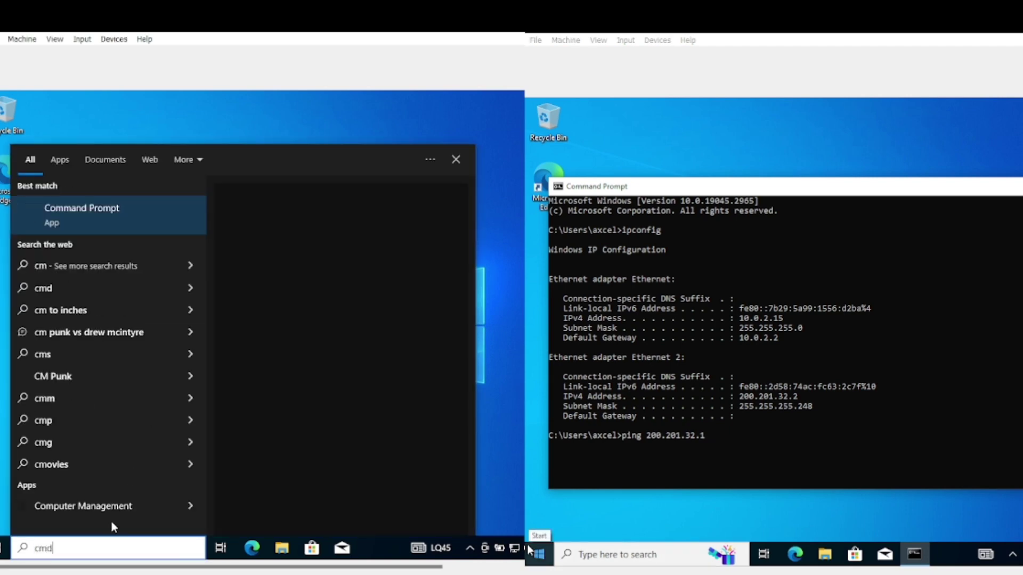
key("Return")
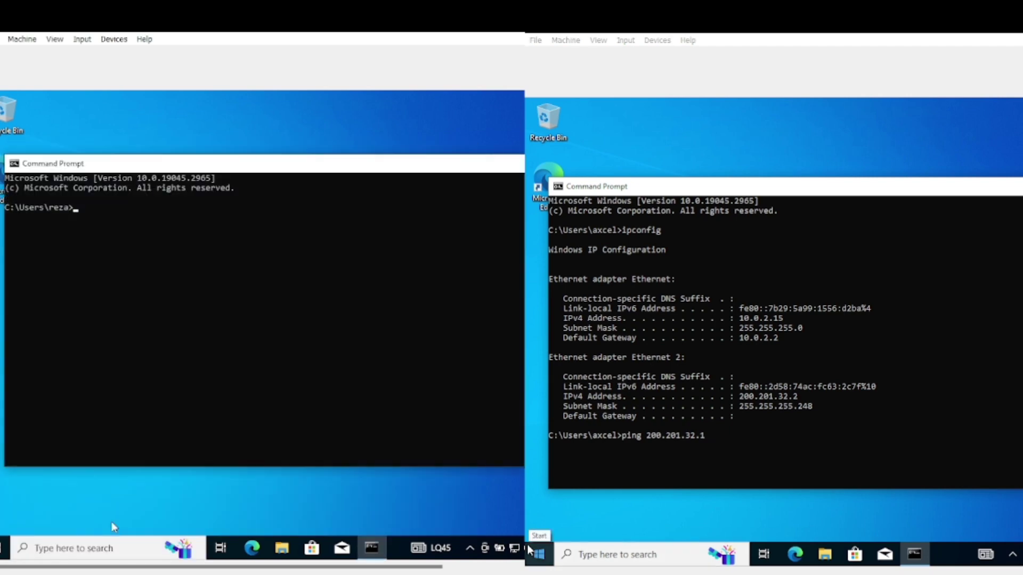
type("ipconfig")
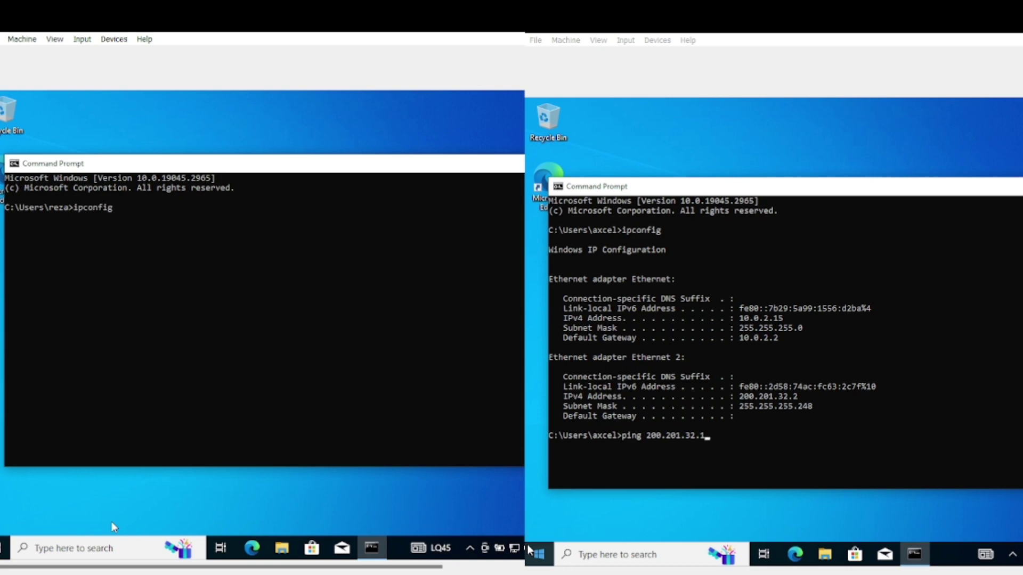
key("Return")
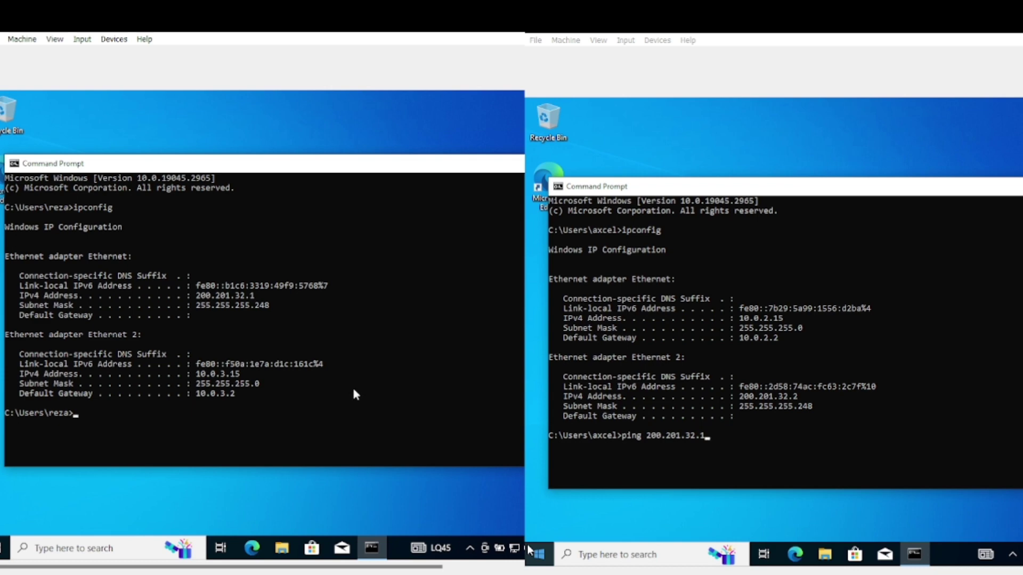
Run the ping to 200.201.32.1 from the right VM's console, which times out
left_click(717, 426)
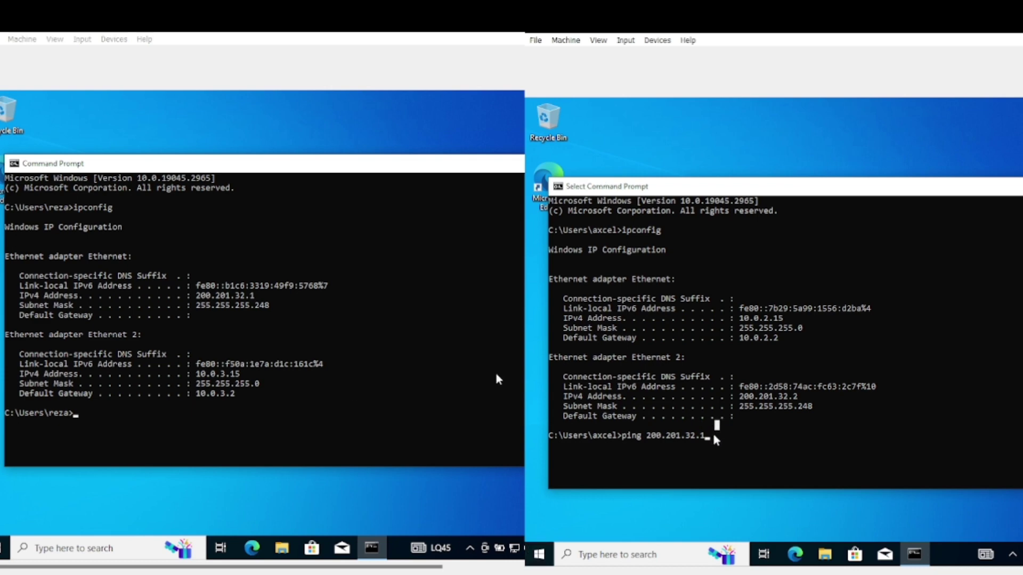
key("Return")
left_click(708, 436)
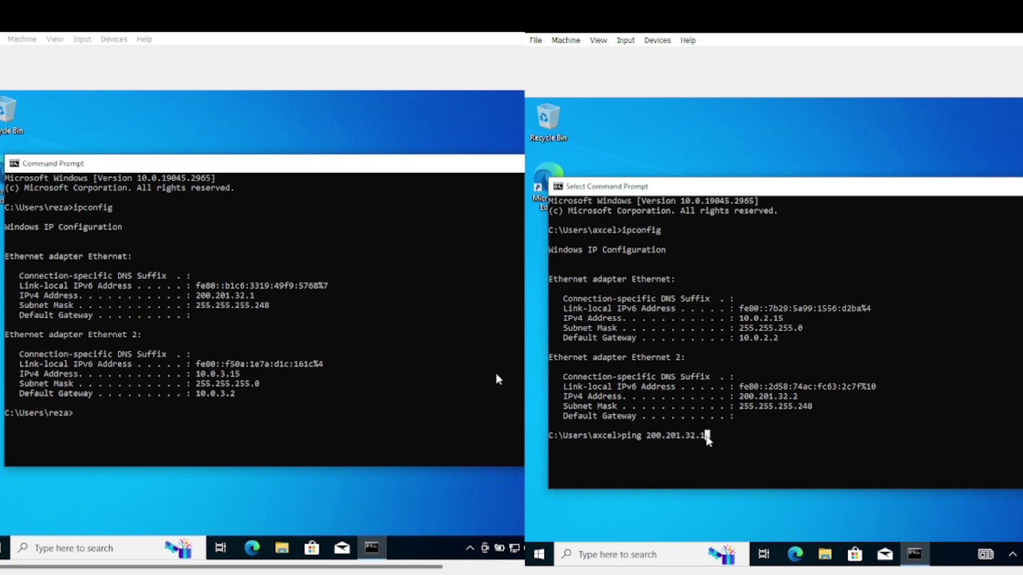
key("Return")
key("Return")
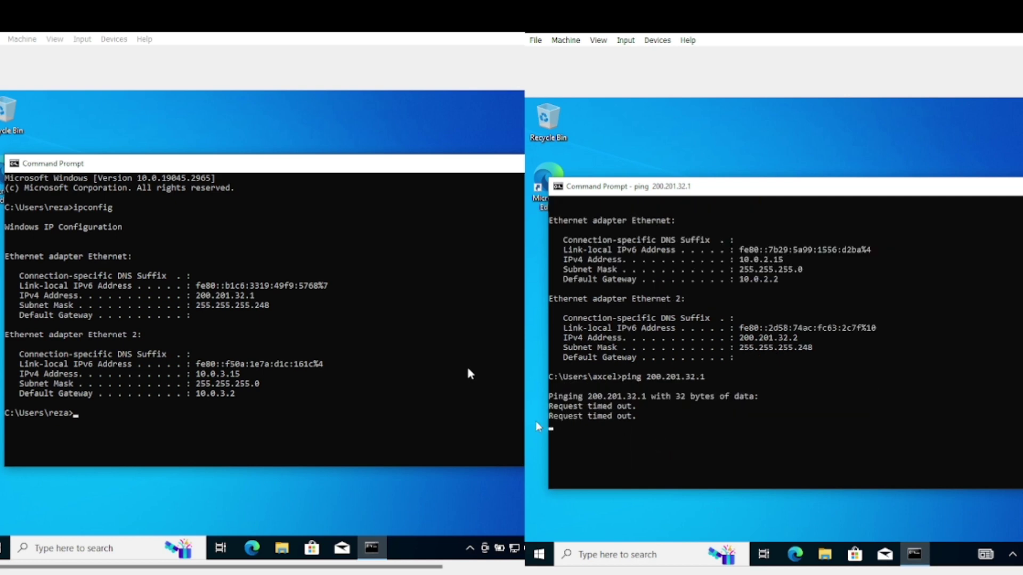
Ping 200.201.32.2 from the left VM's console, correcting the mistyped last digit
left_click(193, 404)
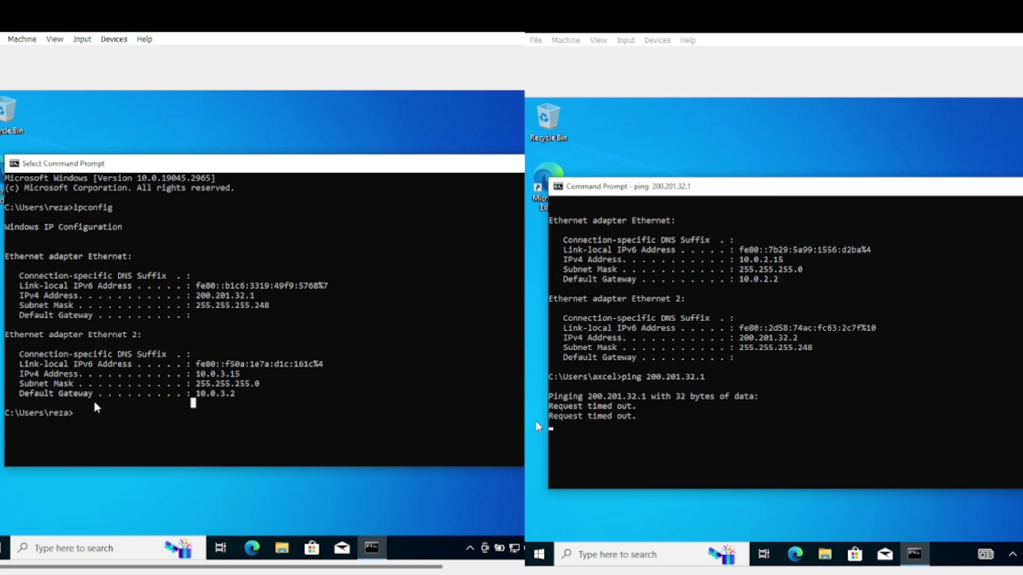
type("ping 200.20")
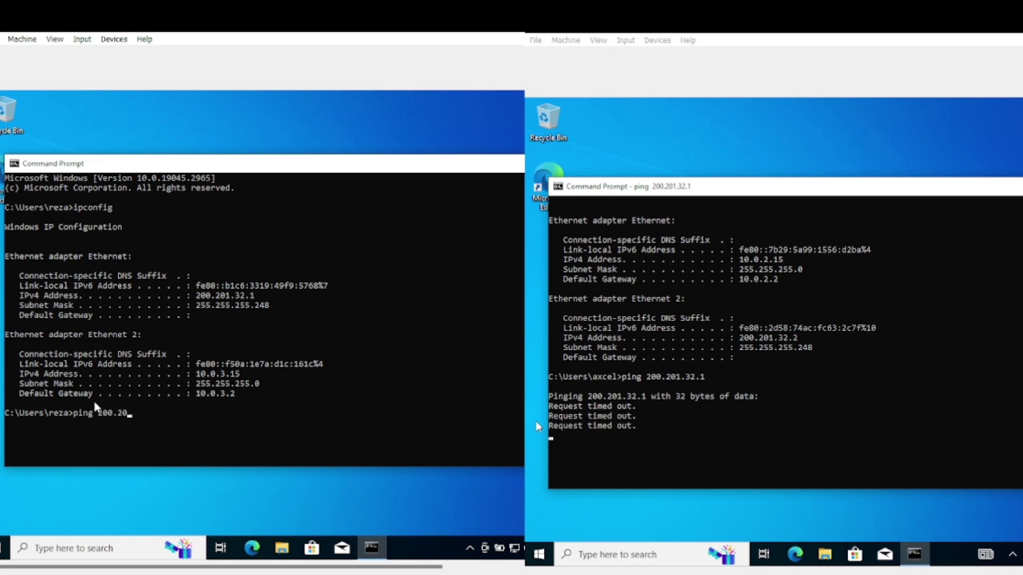
type("1.")
type("32")
type(".")
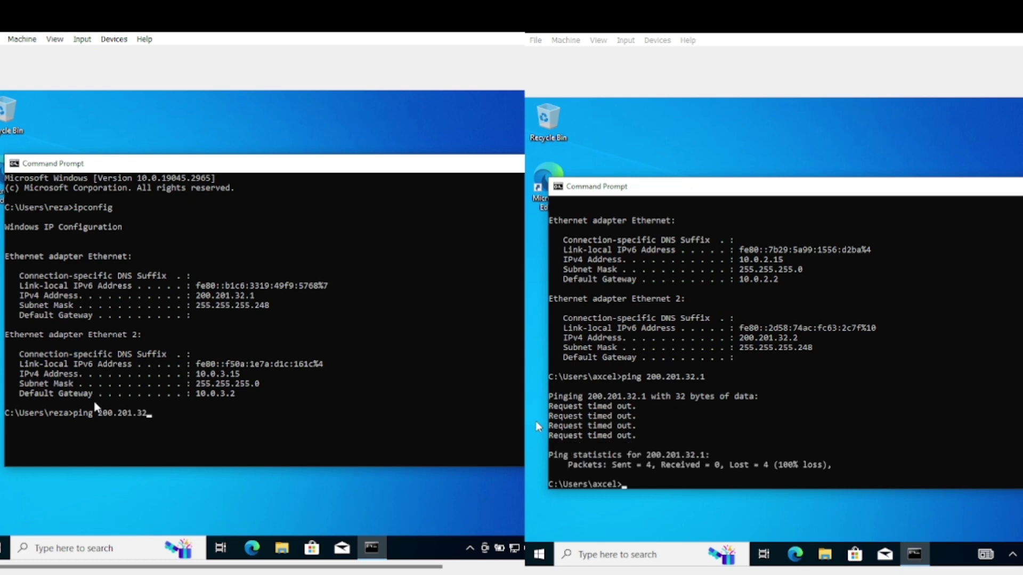
type("1")
key("BackSpace")
type("2")
key("Return")
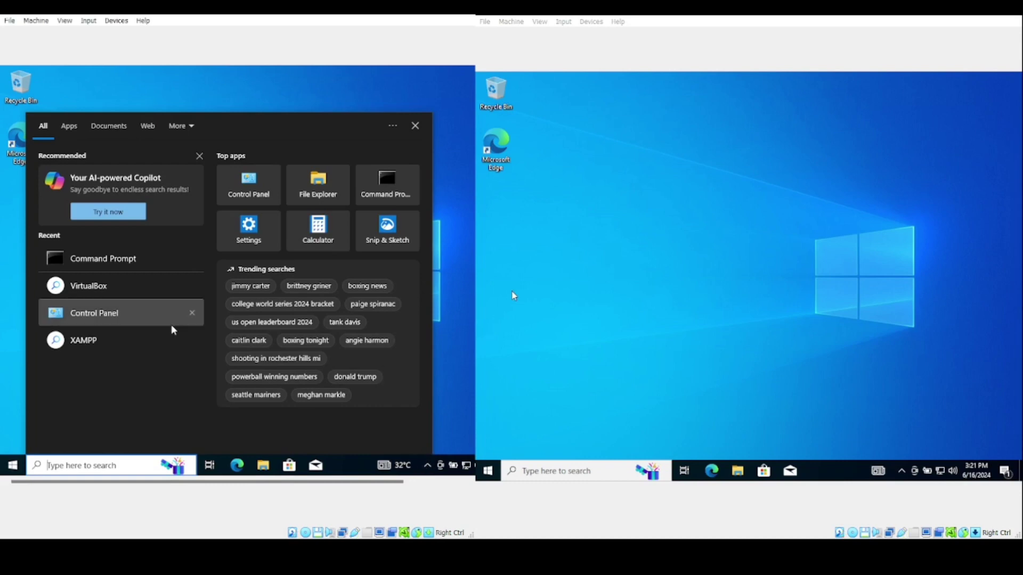
Search 'windows' to reach Defender Firewall, turn it off for private and public networks, and close it
type("windows")
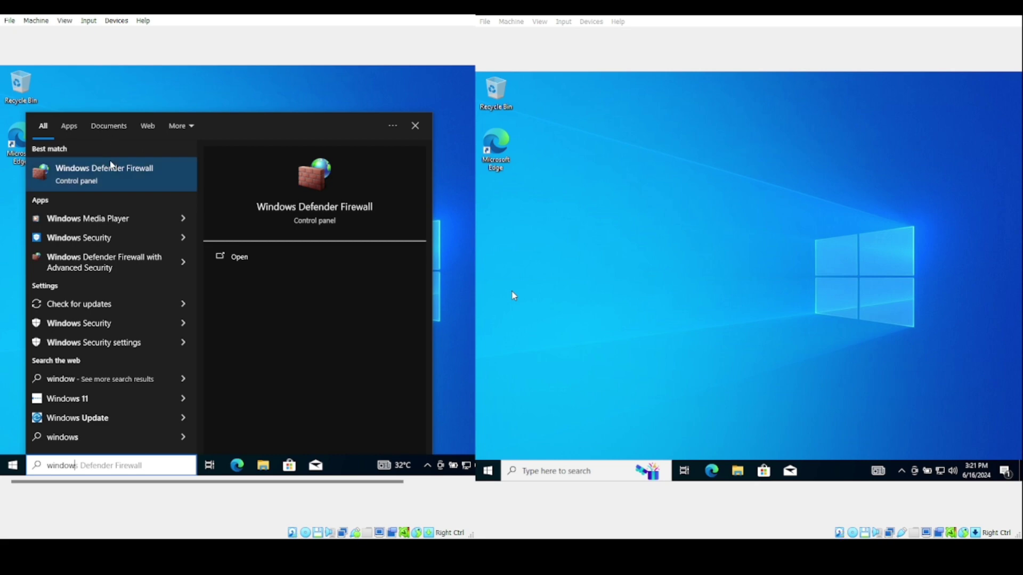
left_click(111, 178)
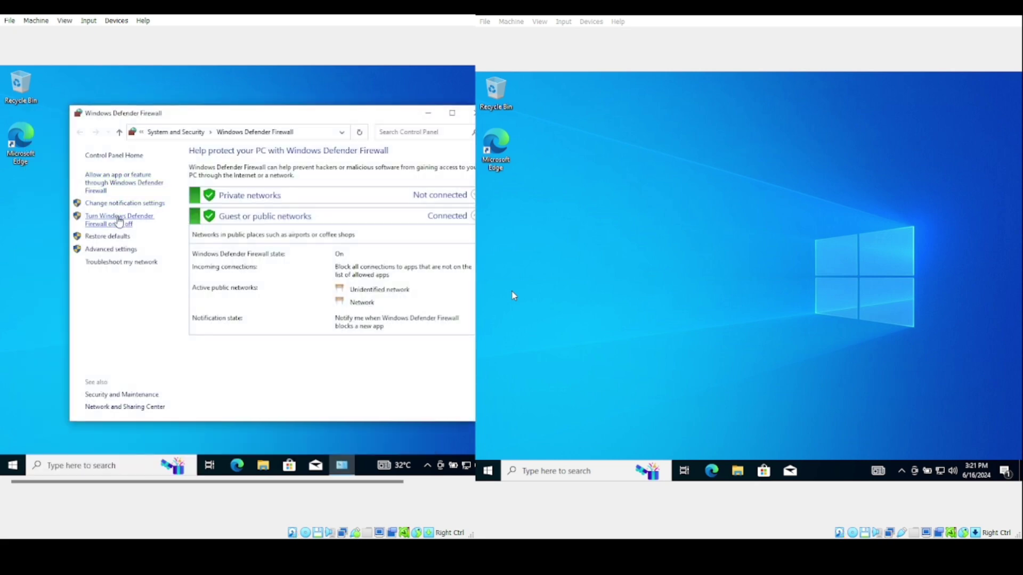
left_click(120, 217)
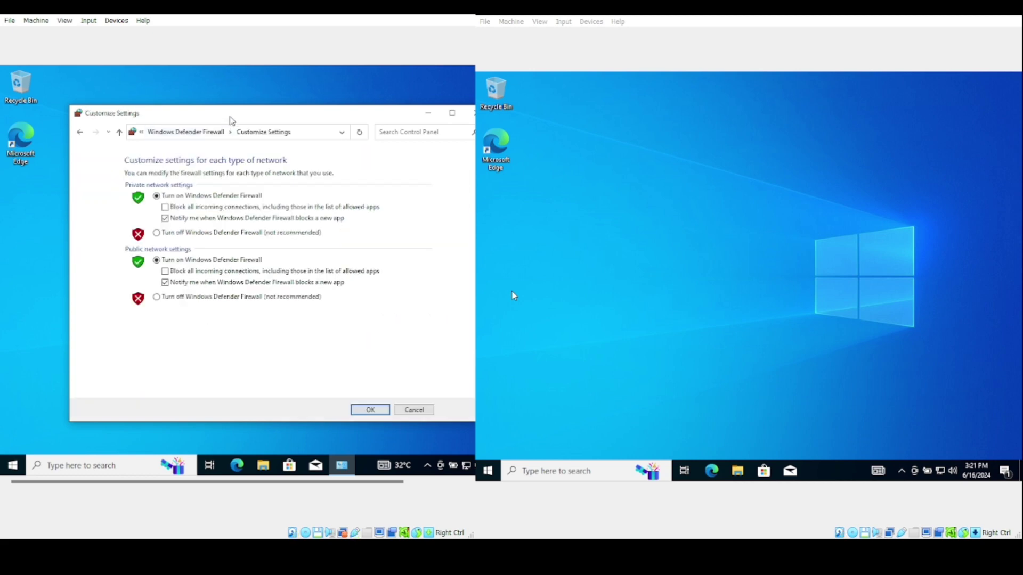
left_click_drag(241, 114, 216, 115)
left_click(137, 236)
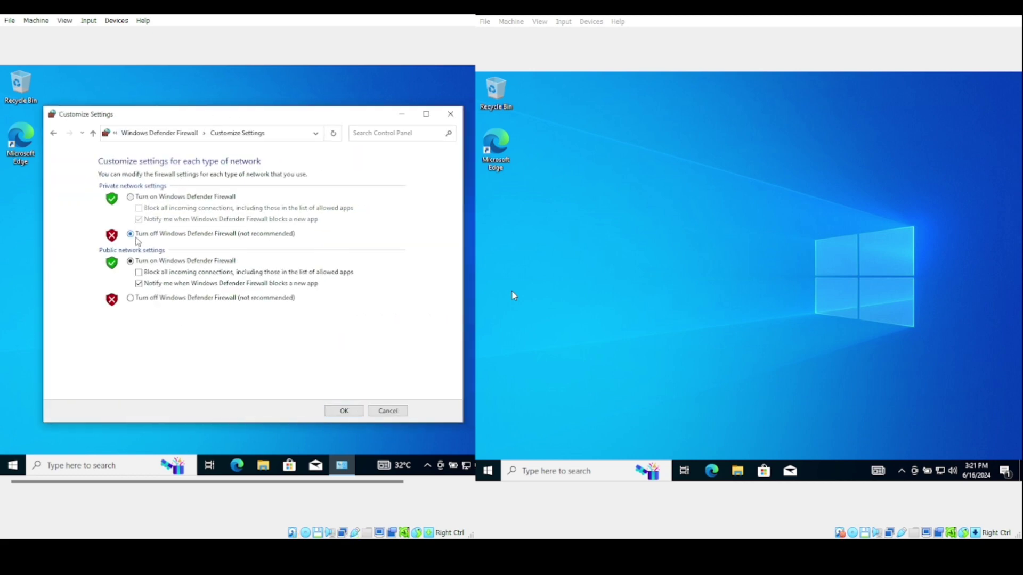
left_click(133, 301)
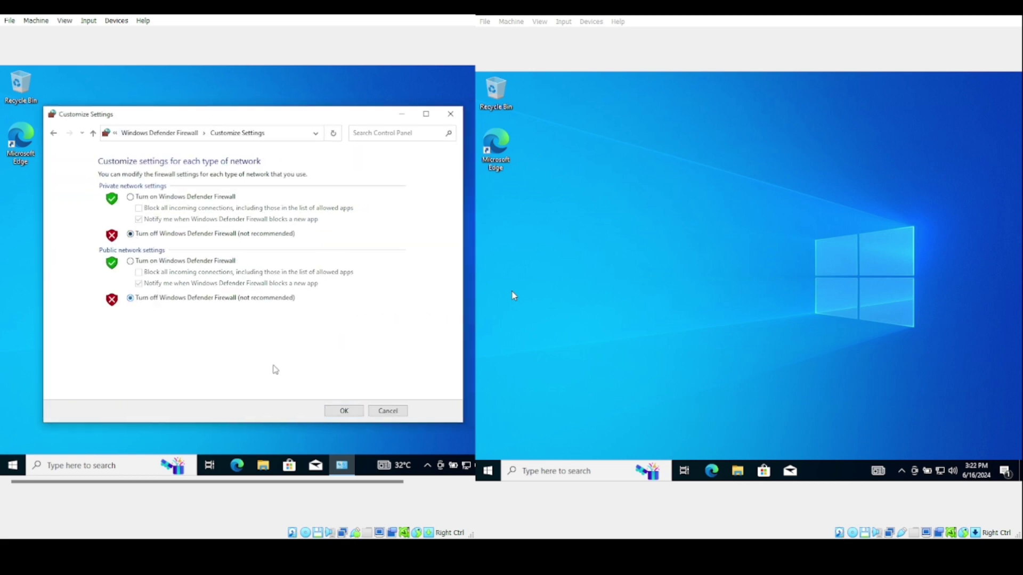
left_click(334, 410)
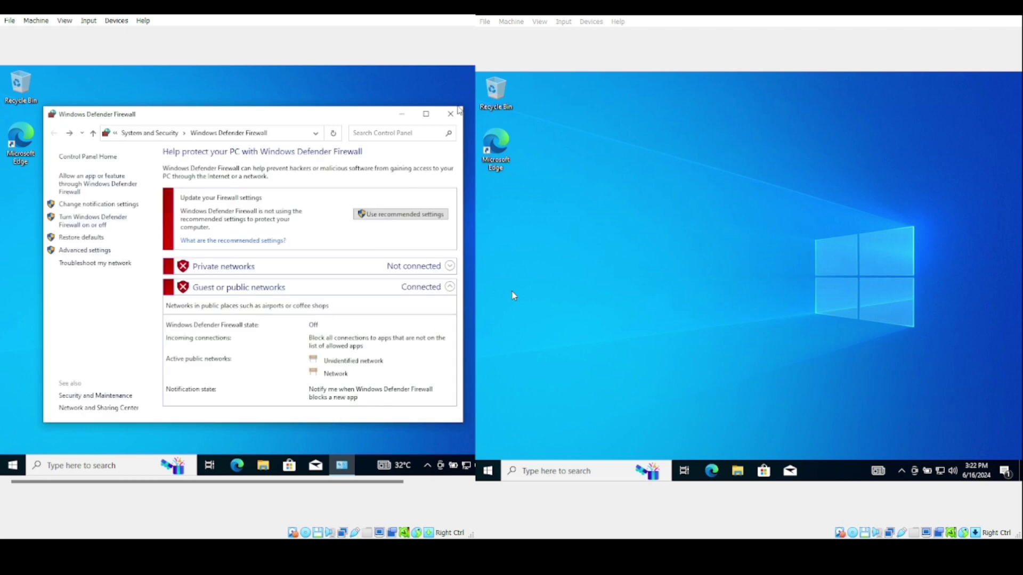
left_click(450, 113)
left_click(558, 471)
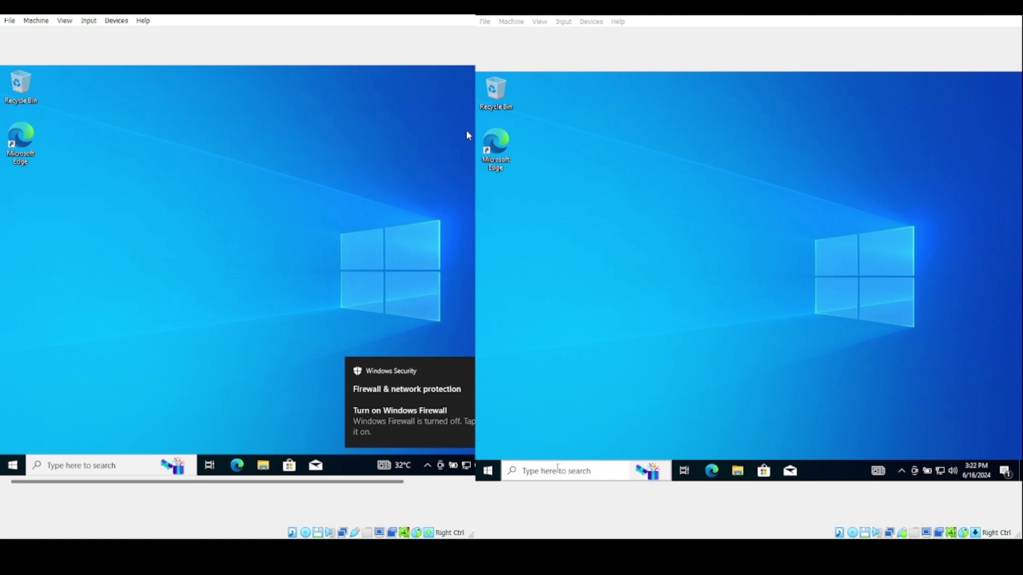
type("wind")
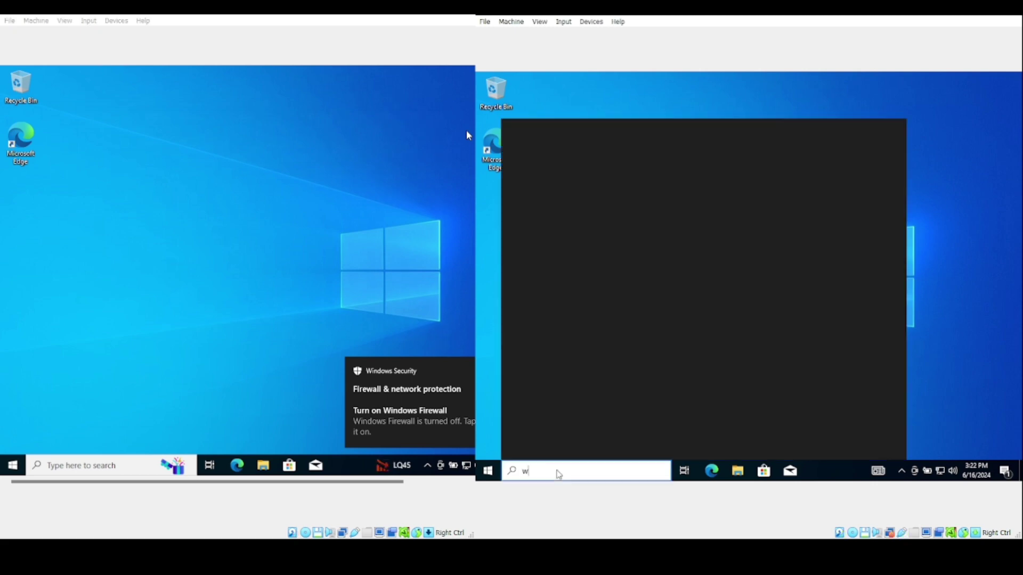
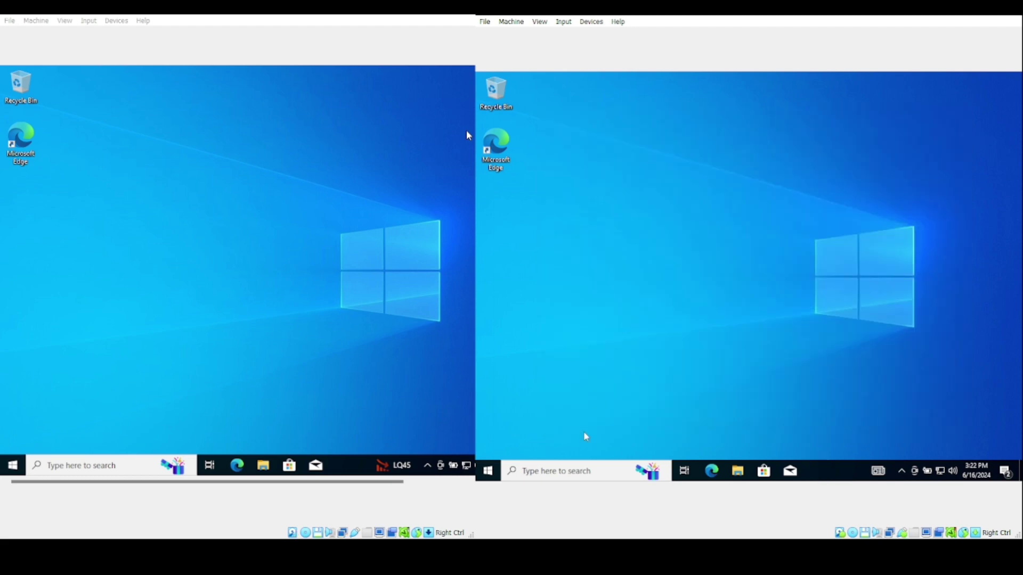
On the second VM, open Command Prompt, run ipconfig and ping 200.201.32.1 successfully
left_click(574, 471)
type("cmd")
key("Return")
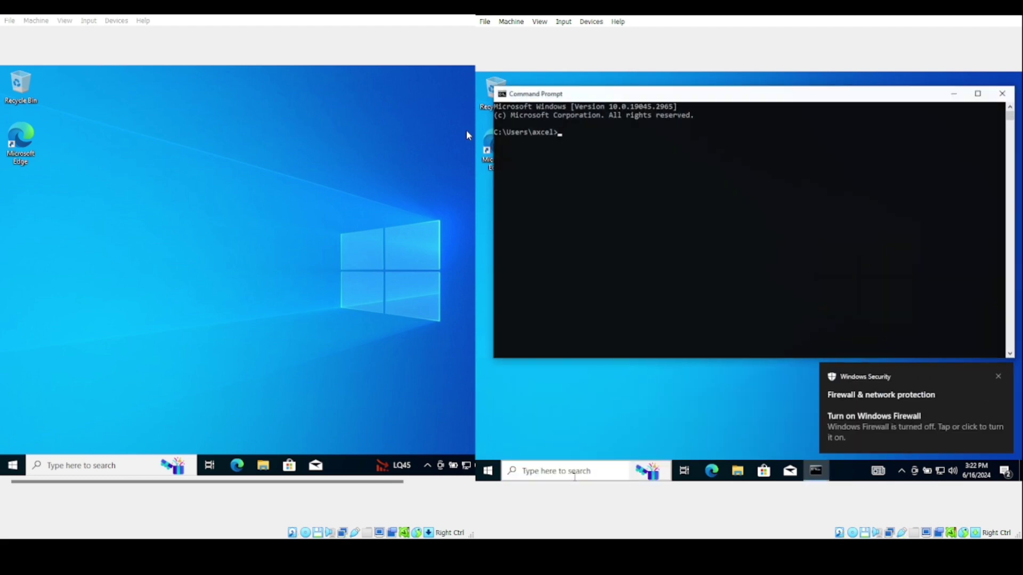
type("ipconfig")
key("Return")
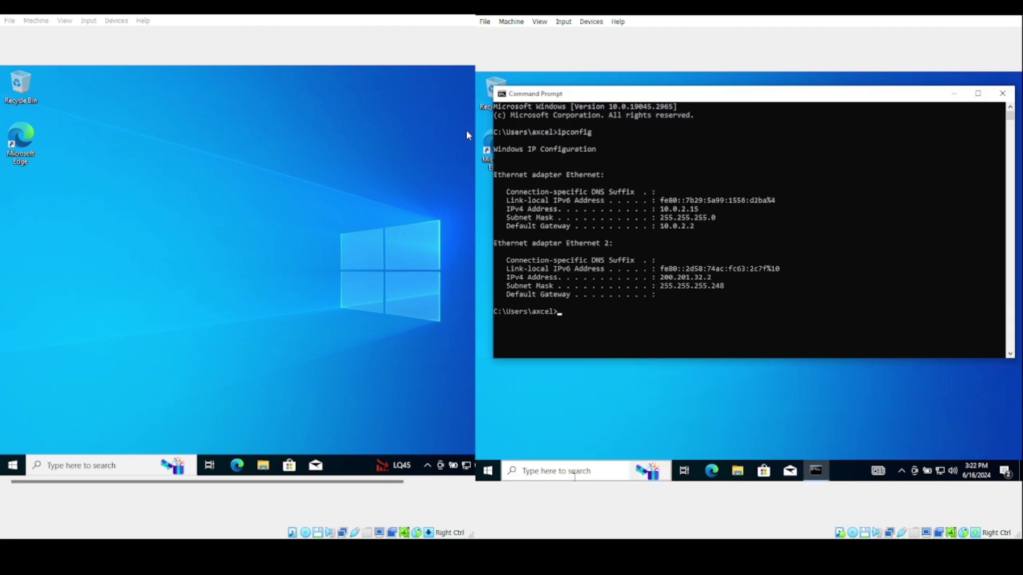
type("ping 200.201.32.1")
key("Return")
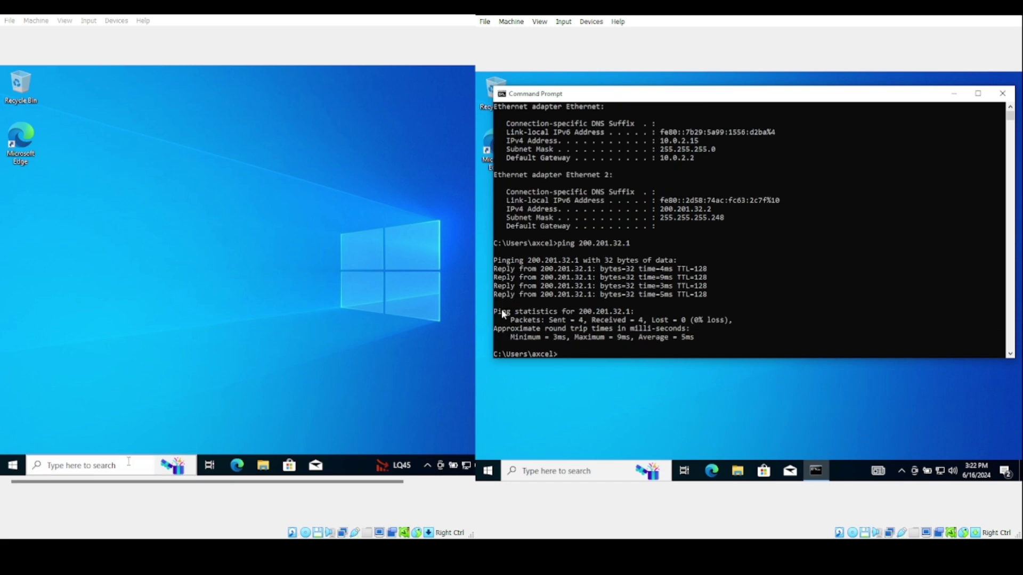
Open Command Prompt on the first VM via the cmd search
left_click(131, 464)
type("cmd")
key("Return")
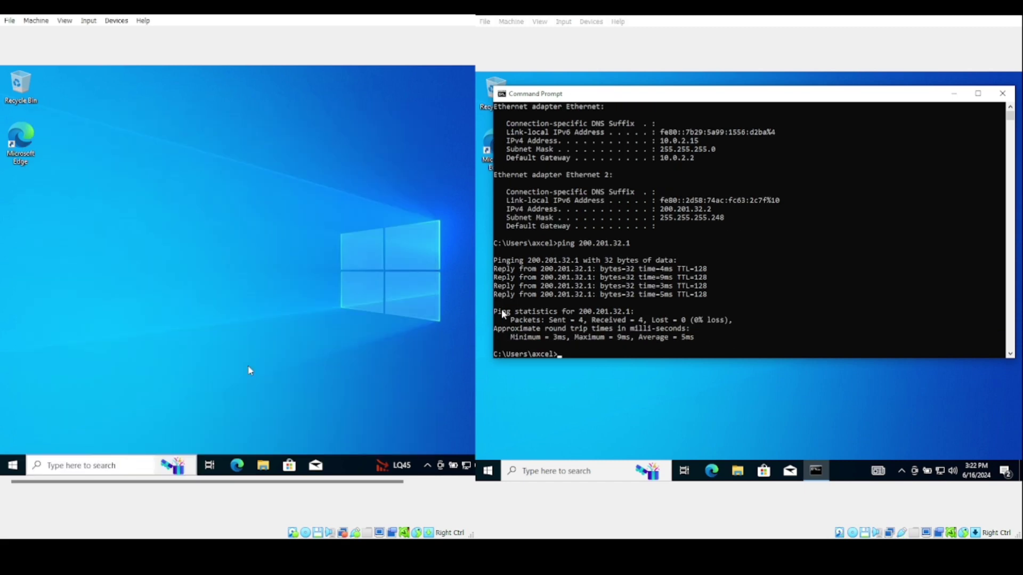
Run ipconfig on the first VM and ping 200.201.32.2, getting 4 replies with 0% loss
type("ipconfig")
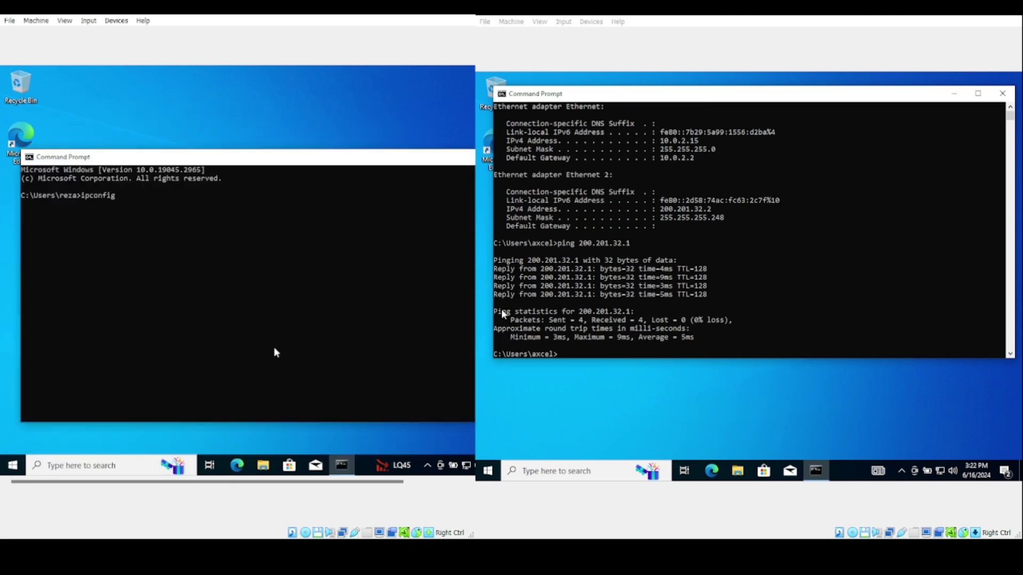
key("Return")
type("ping")
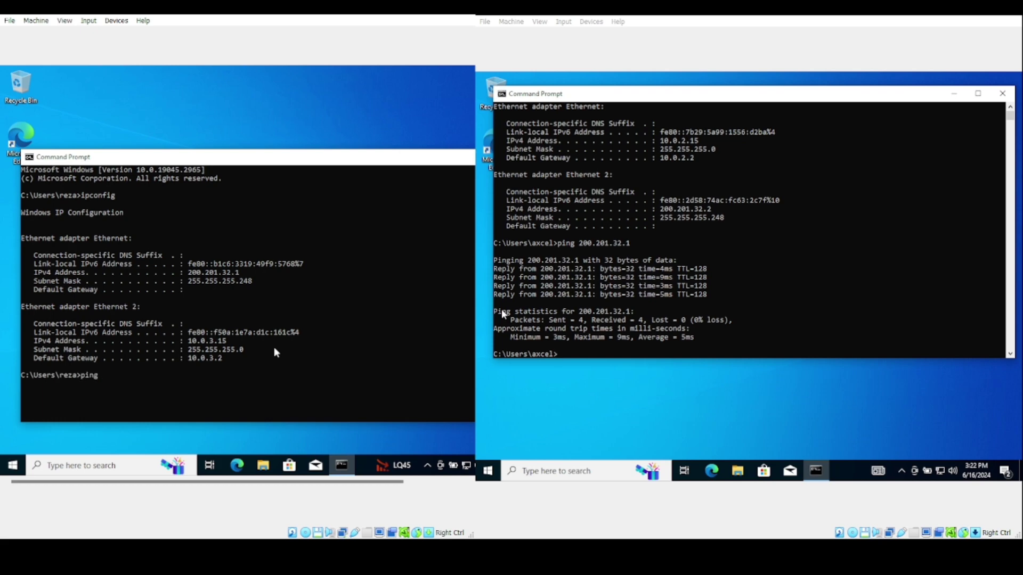
type(" 200.201.32.2")
key("Return")
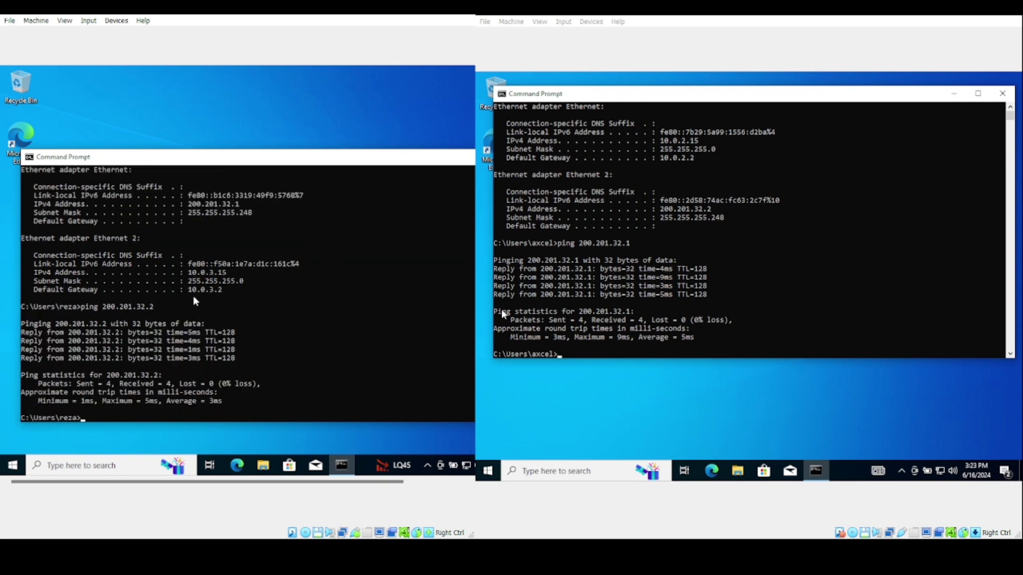
left_click_drag(305, 159, 221, 162)
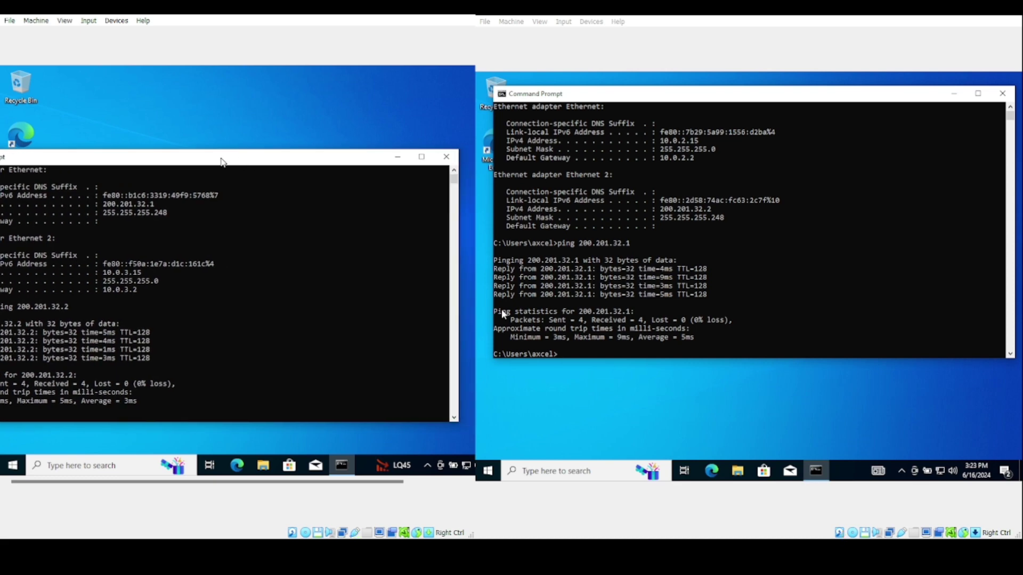
Close the Command Prompt windows on both VMs
left_click(438, 157)
left_click(1002, 94)
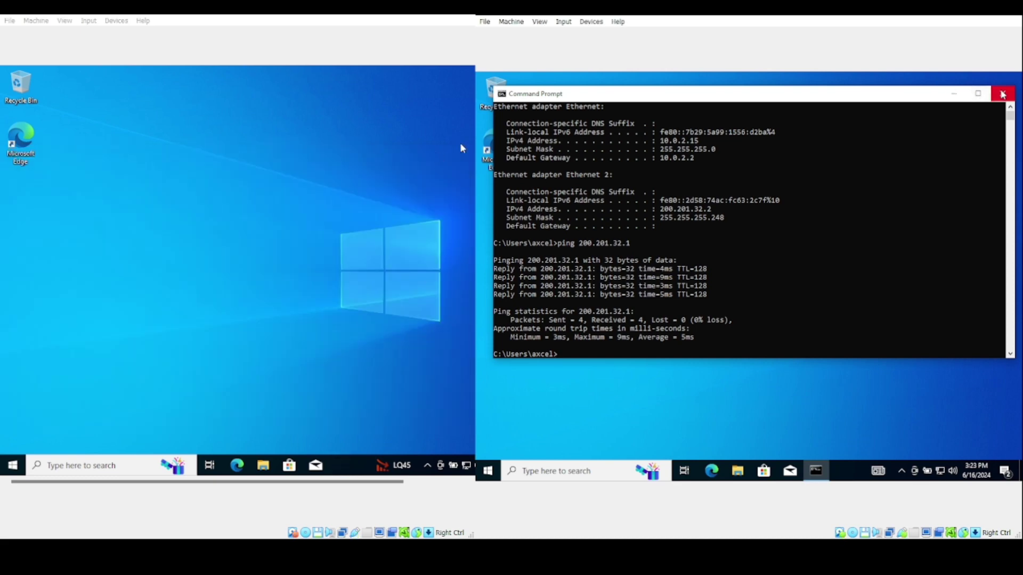
left_click(1002, 94)
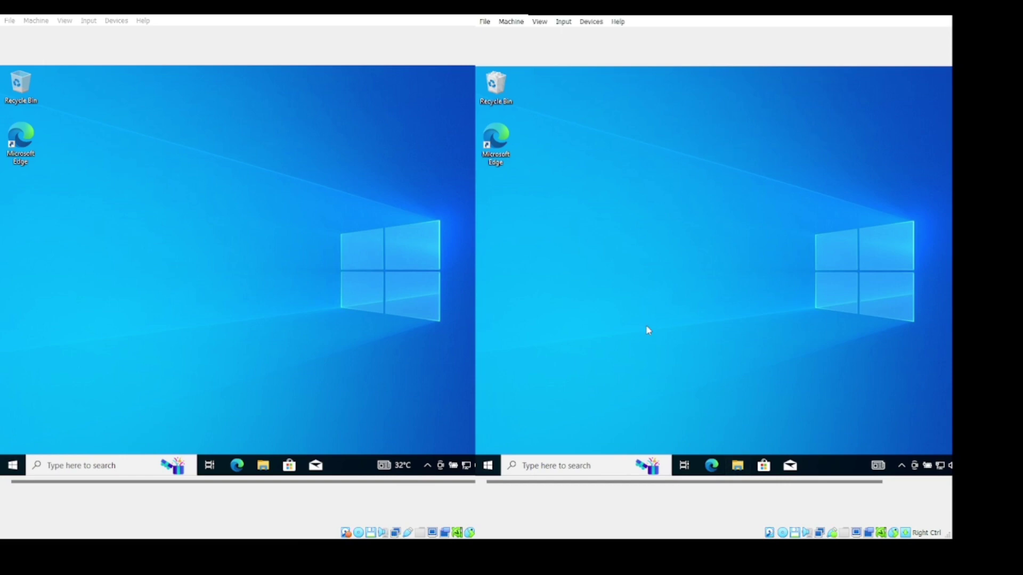
Launch XAMPP Control Panel on the second VM and start Apache and MySQL
left_click(579, 463)
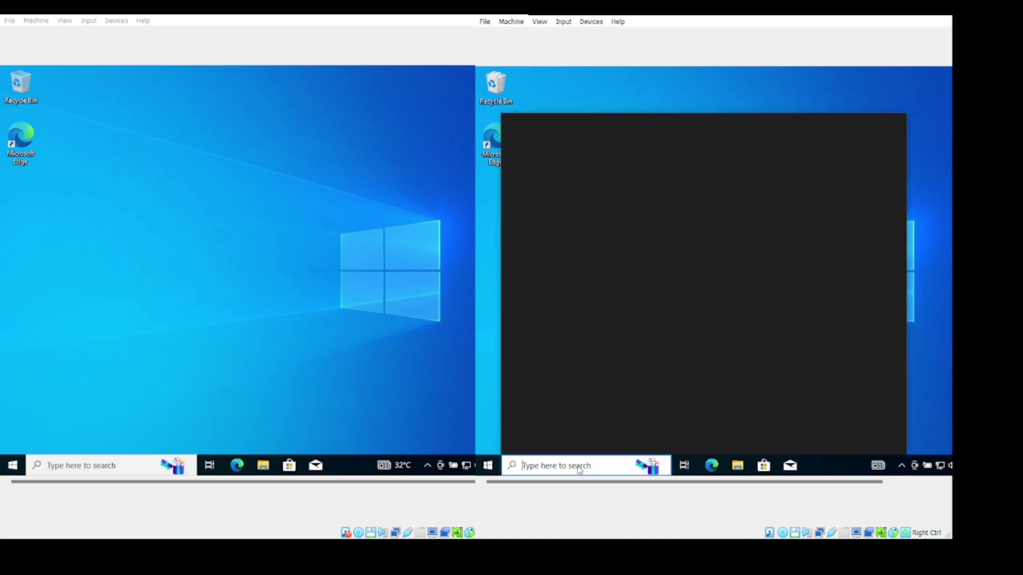
type("xampp")
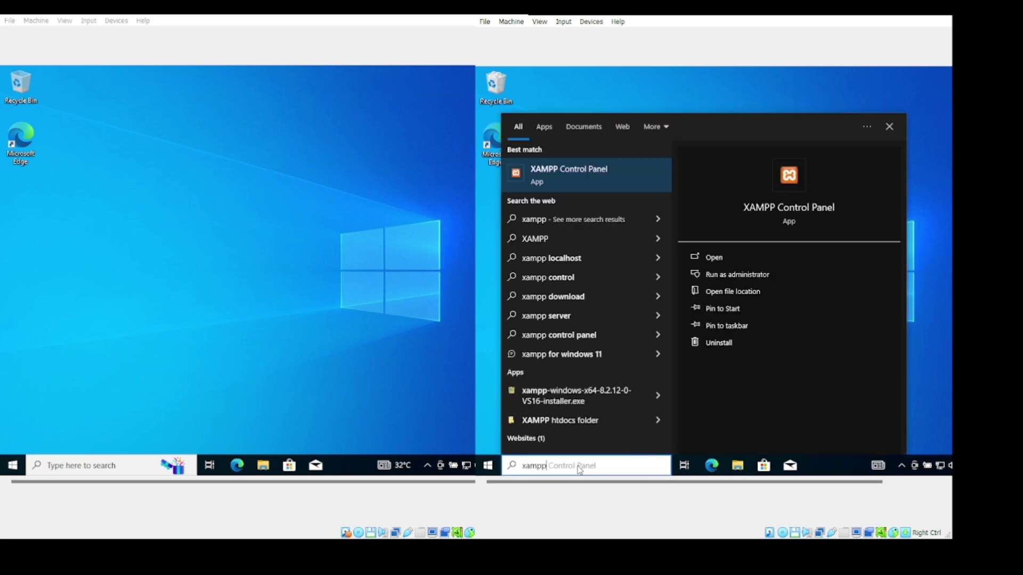
key("Return")
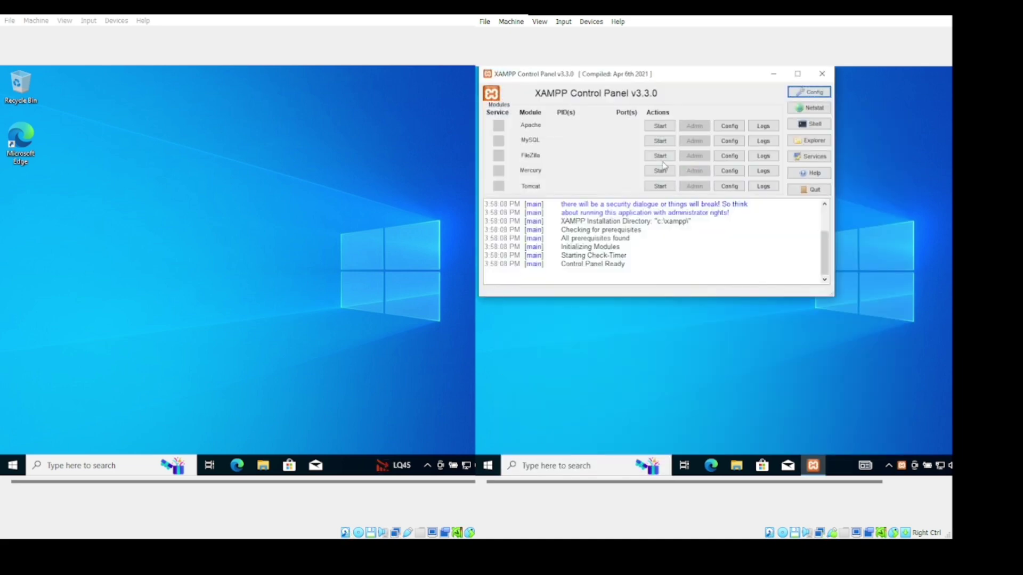
left_click(669, 128)
left_click(668, 140)
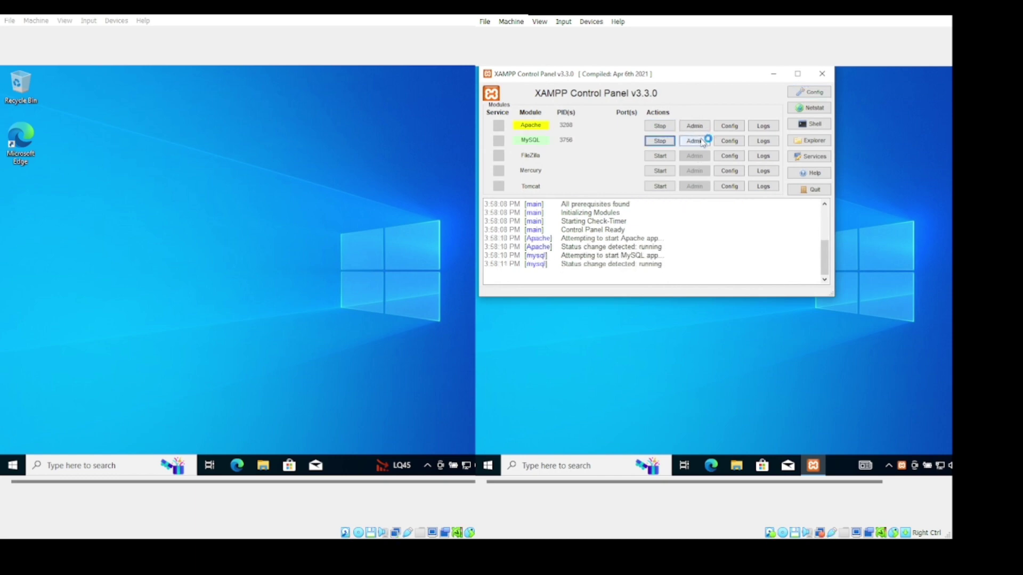
left_click(122, 464)
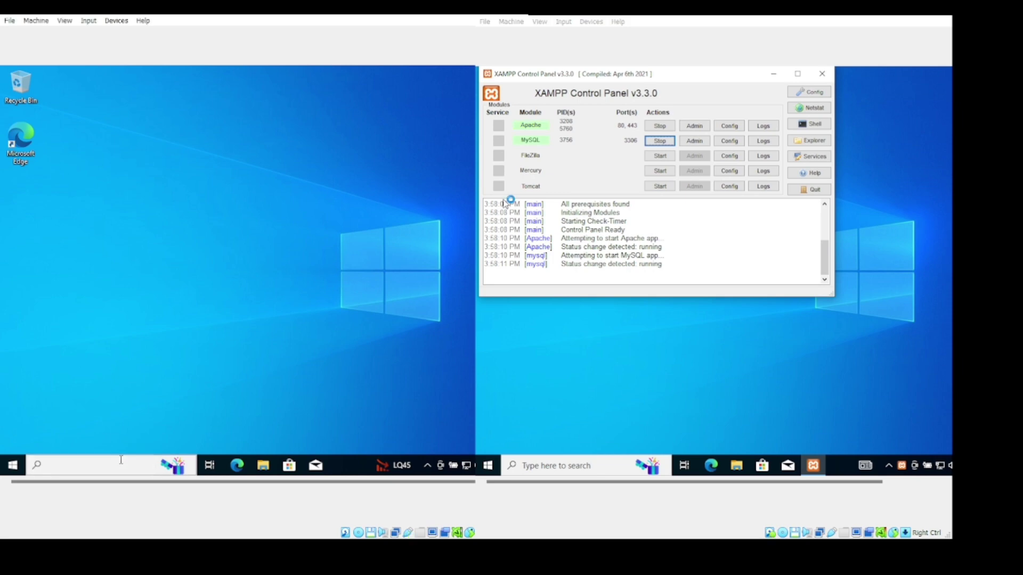
Launch XAMPP on the first VM, start Apache and MySQL, and open phpMyAdmin via MySQL Admin
type("xampp")
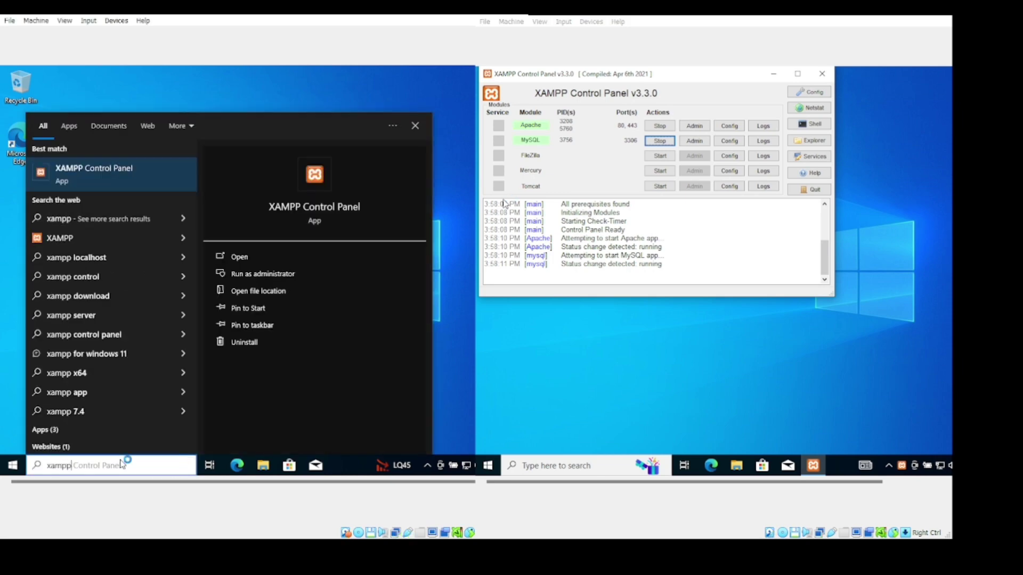
key("Return")
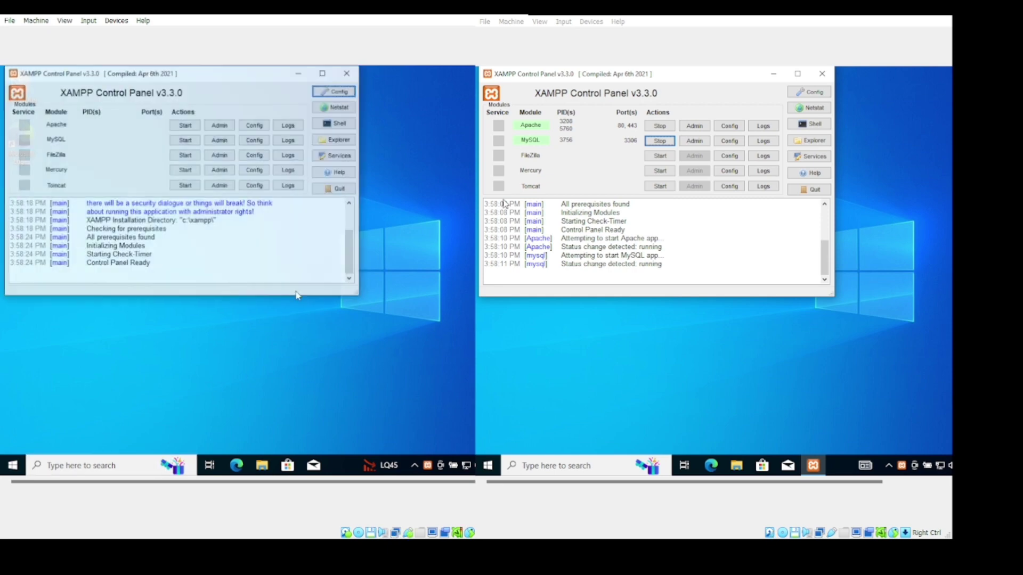
left_click(450, 183)
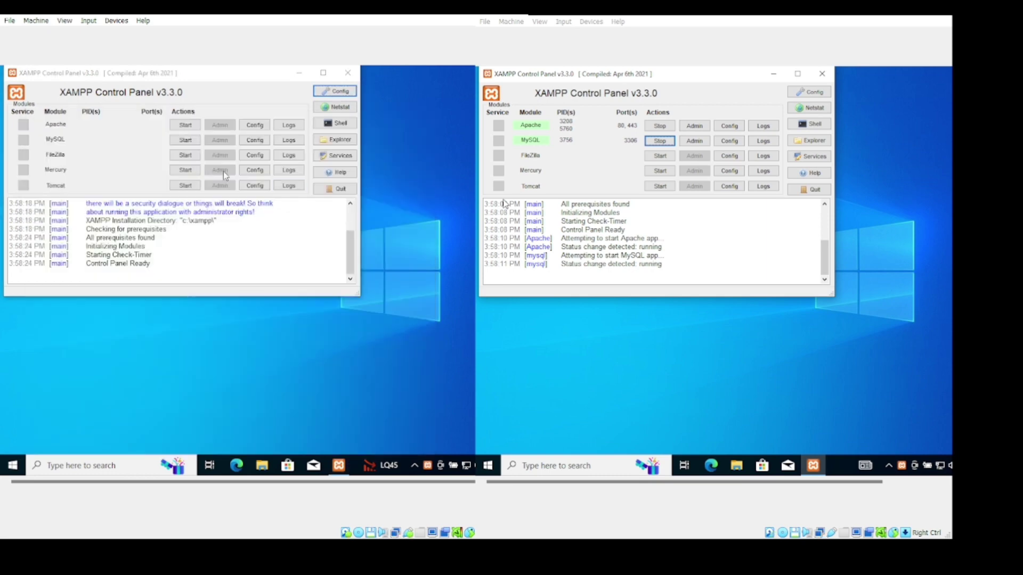
left_click(185, 125)
left_click(184, 140)
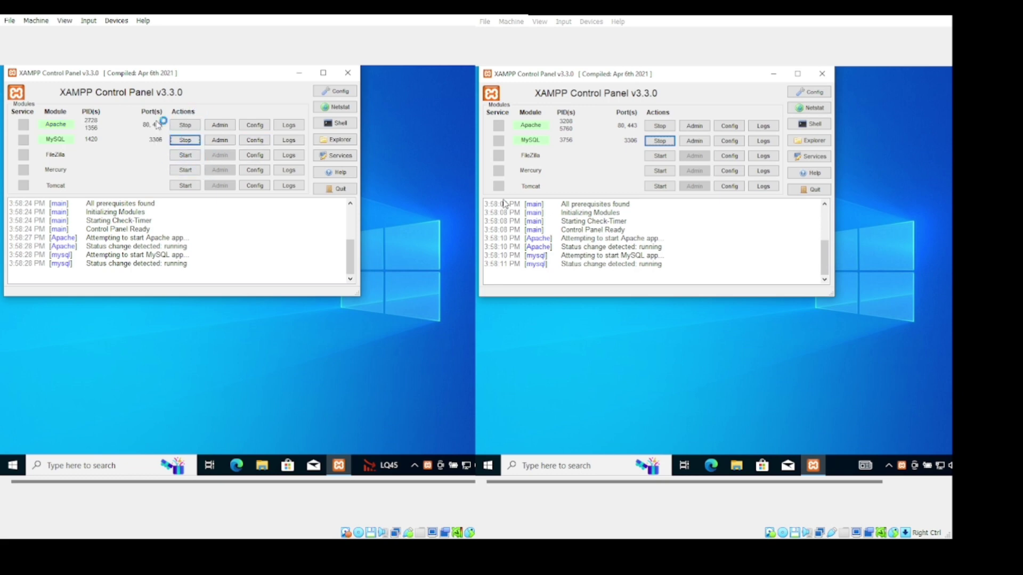
left_click(218, 141)
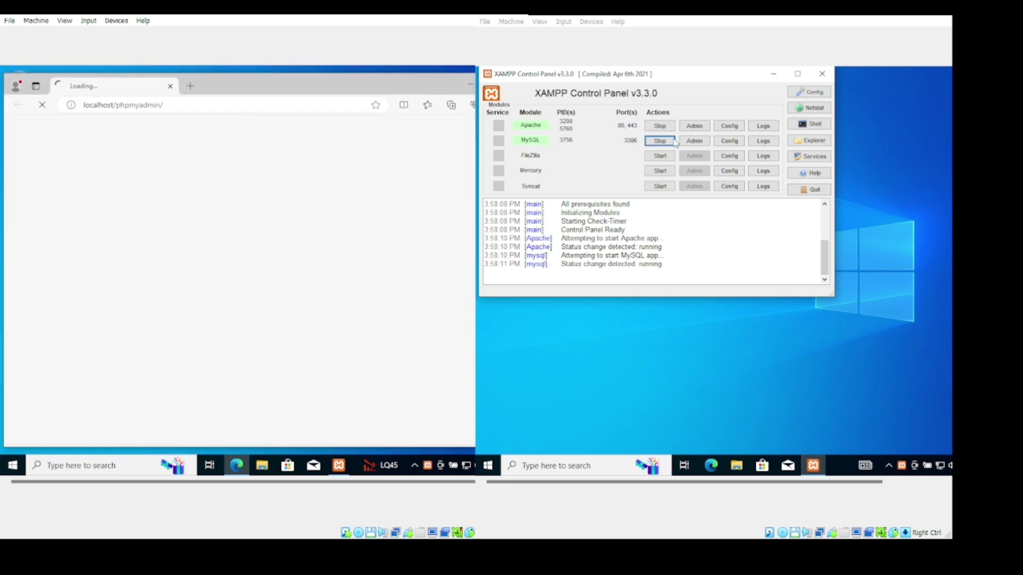
Open phpMyAdmin on the second VM, resize its browser, and reach the first VM's Databases page
left_click(692, 141)
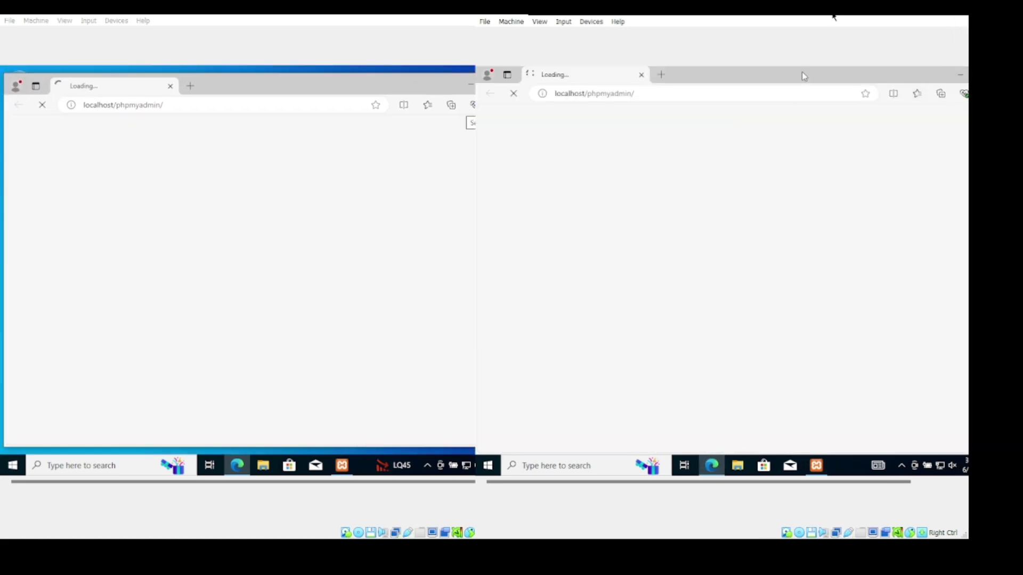
double_click(911, 84)
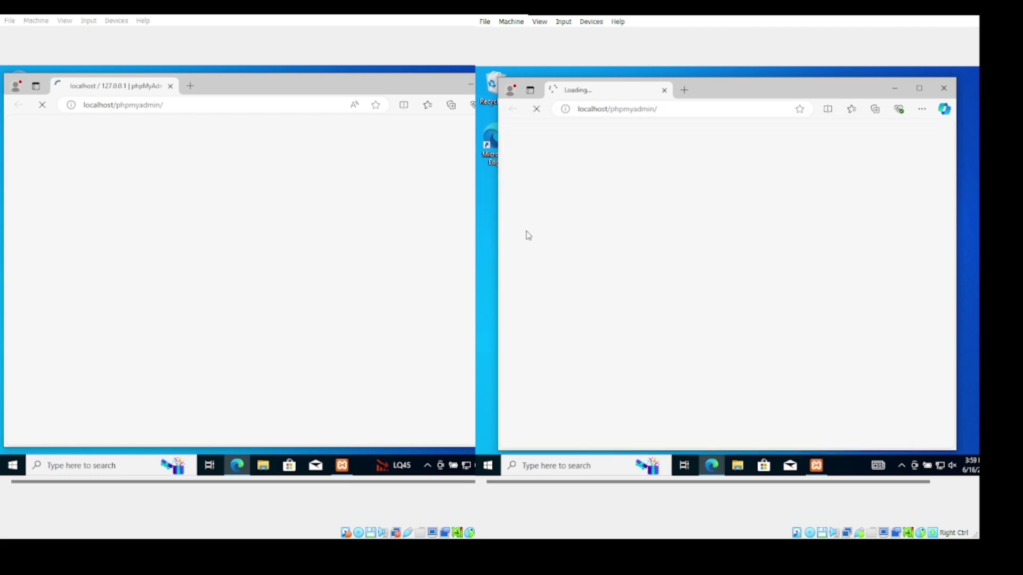
left_click_drag(498, 249, 479, 252)
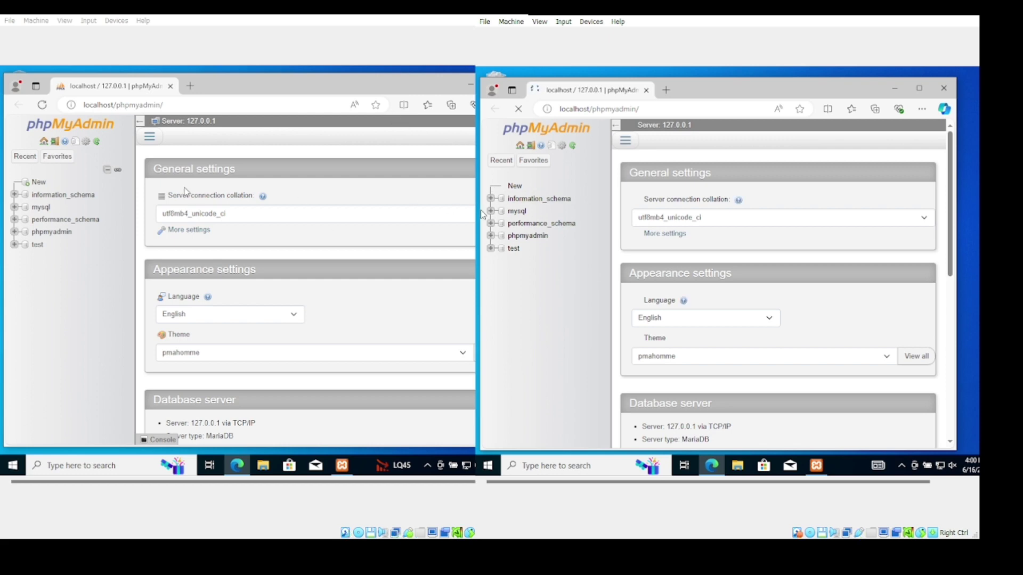
left_click(35, 183)
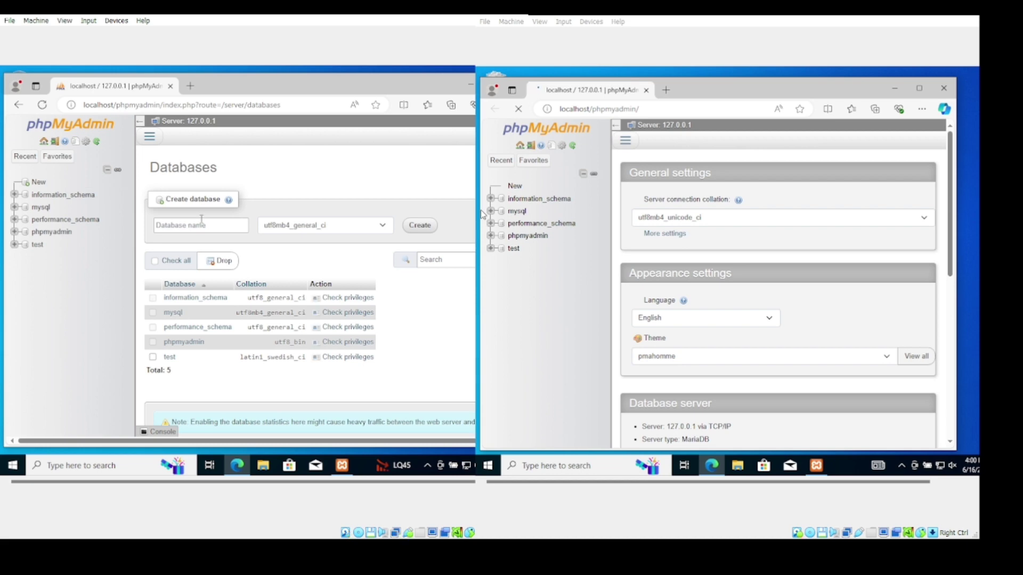
Enter toko_sepatu as the database name and create it on the first VM
left_click(182, 231)
type("toko_sepatu")
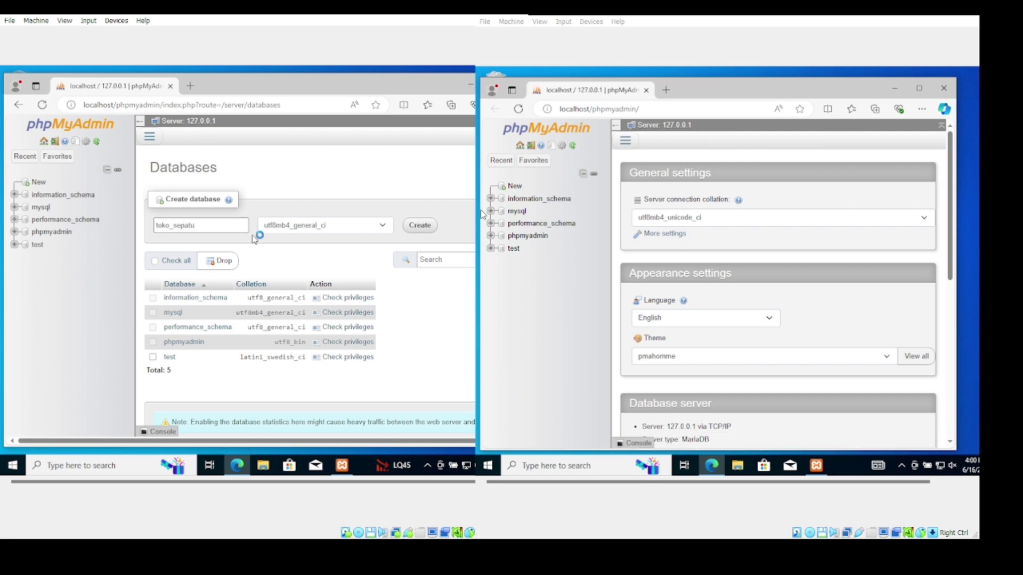
left_click(414, 226)
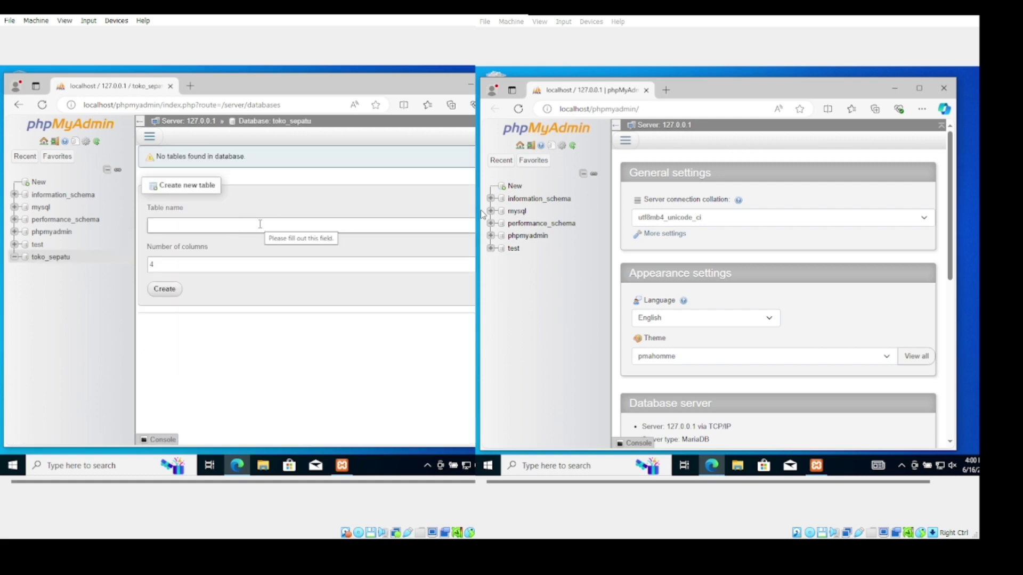
Name the new table produk, give it 3 columns, and create it
type("prod")
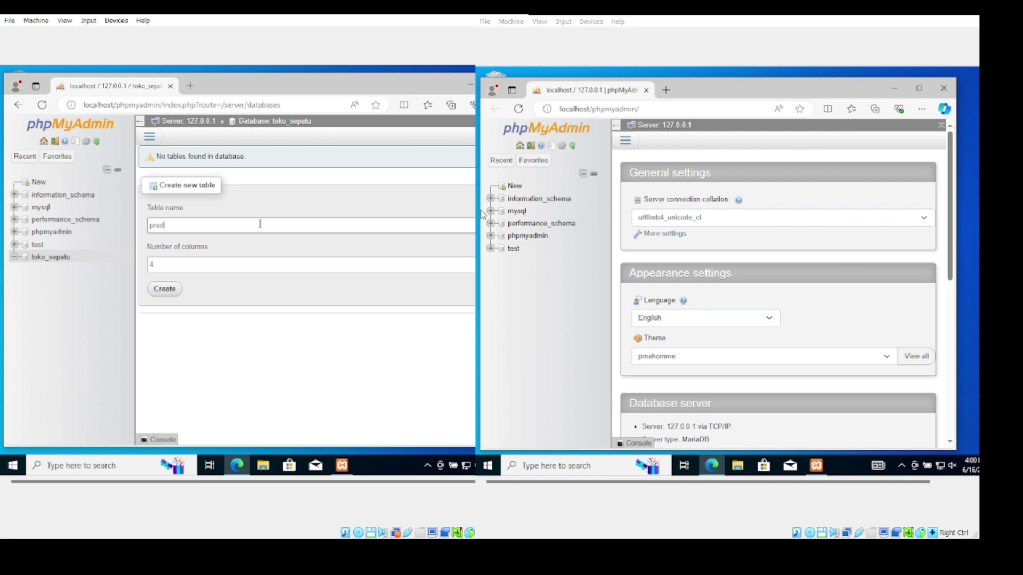
type("uk")
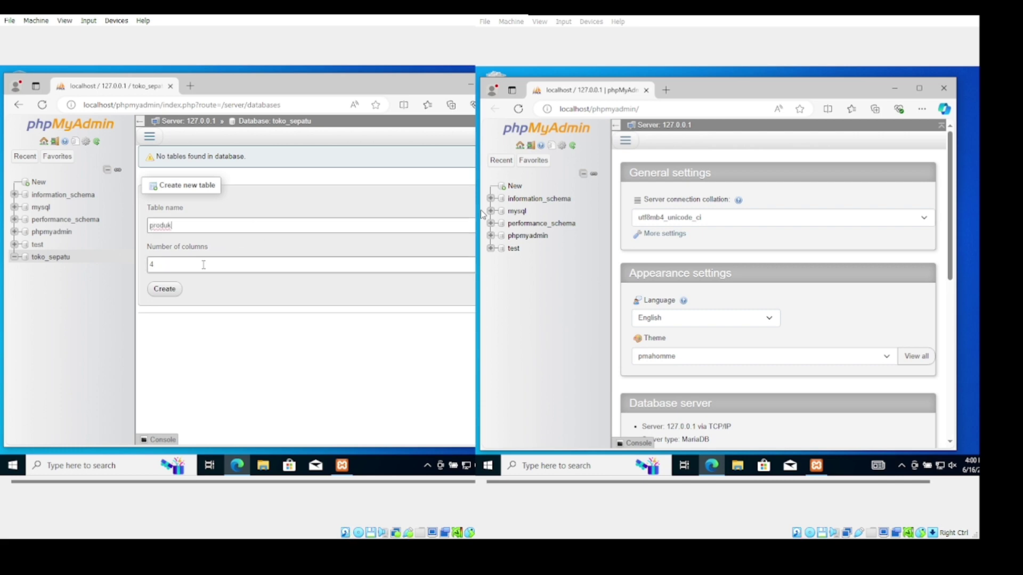
left_click(203, 264)
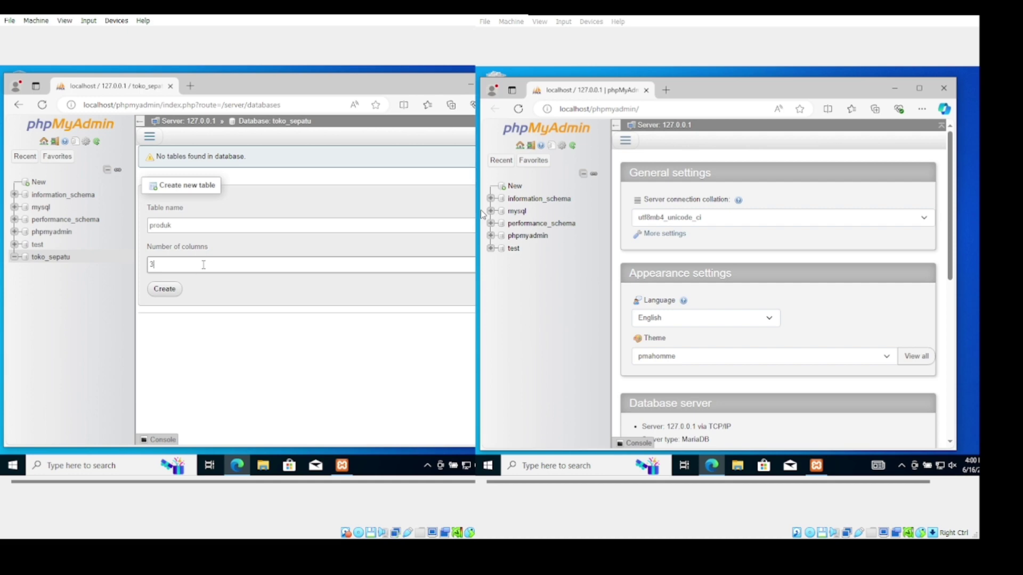
left_click(165, 297)
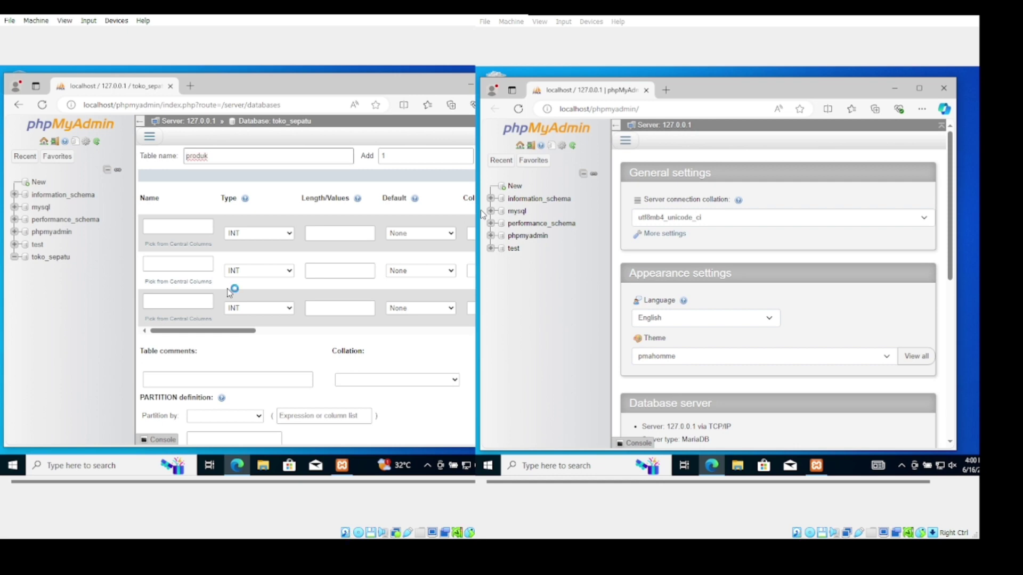
Name the columns kode_barang, nama_barang and harga, making the first two VARCHAR
left_click(183, 228)
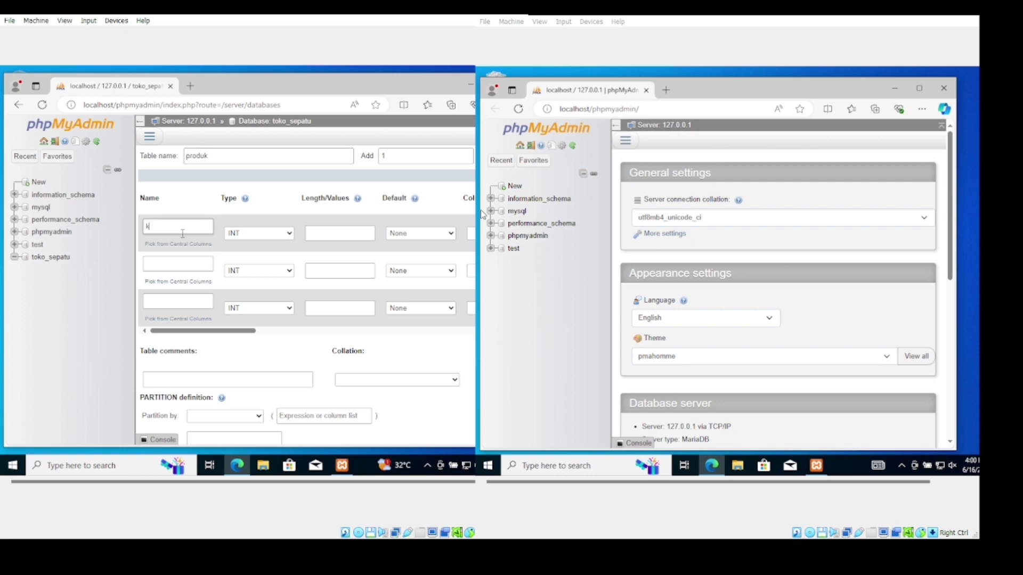
type("kode_barang")
left_click(183, 265)
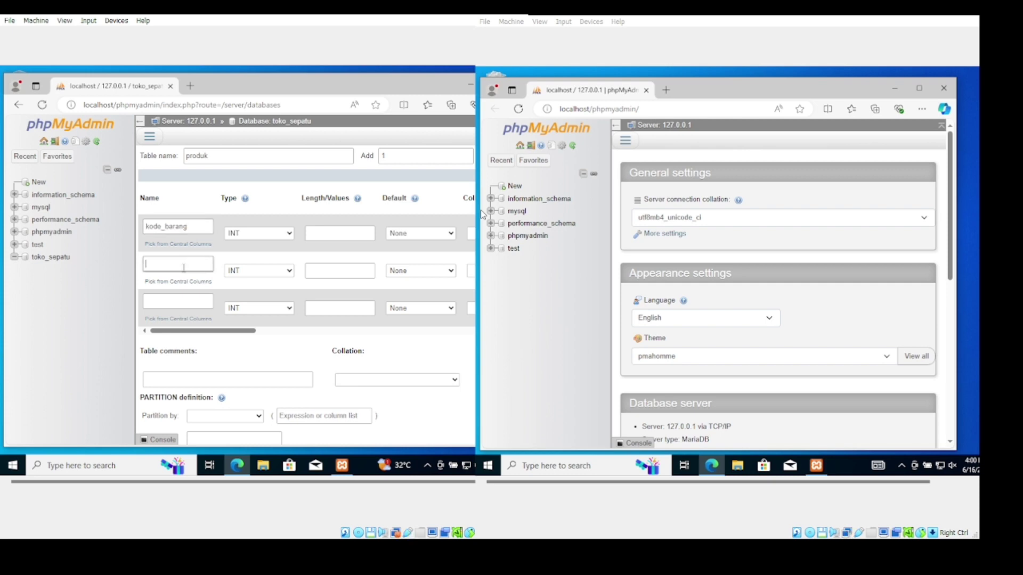
type("nama_barang")
left_click(184, 300)
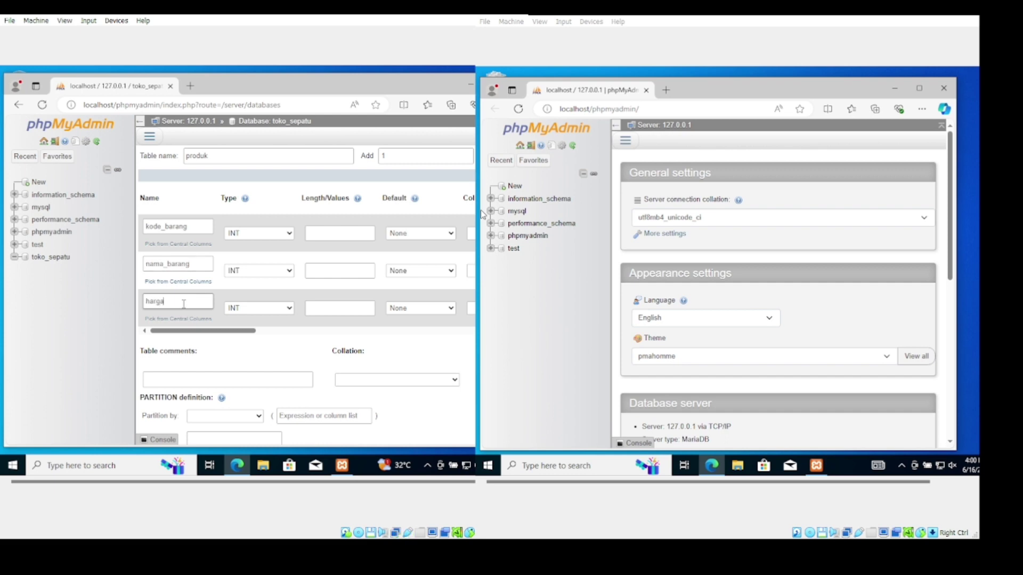
left_click(260, 234)
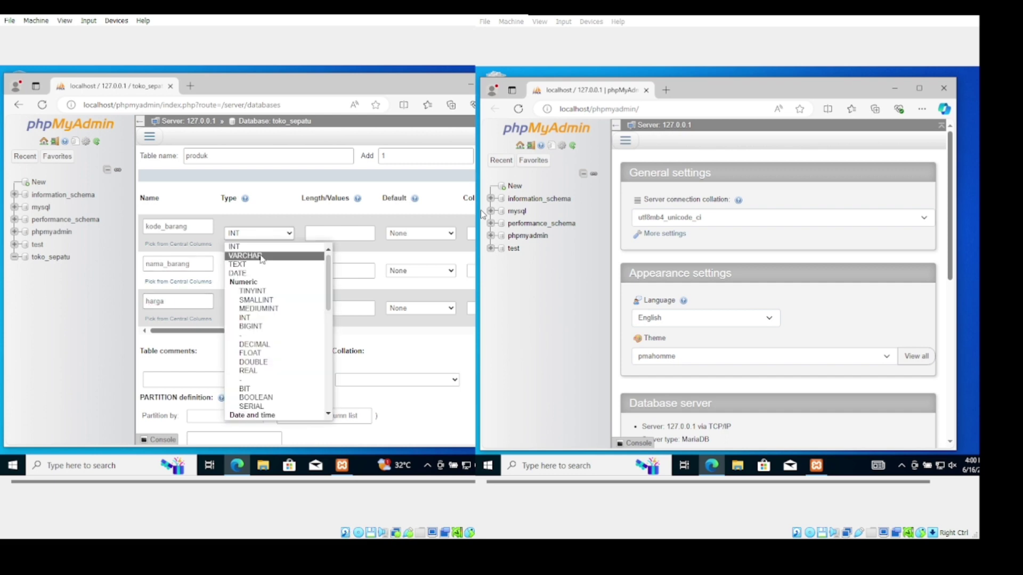
left_click(261, 256)
left_click(255, 271)
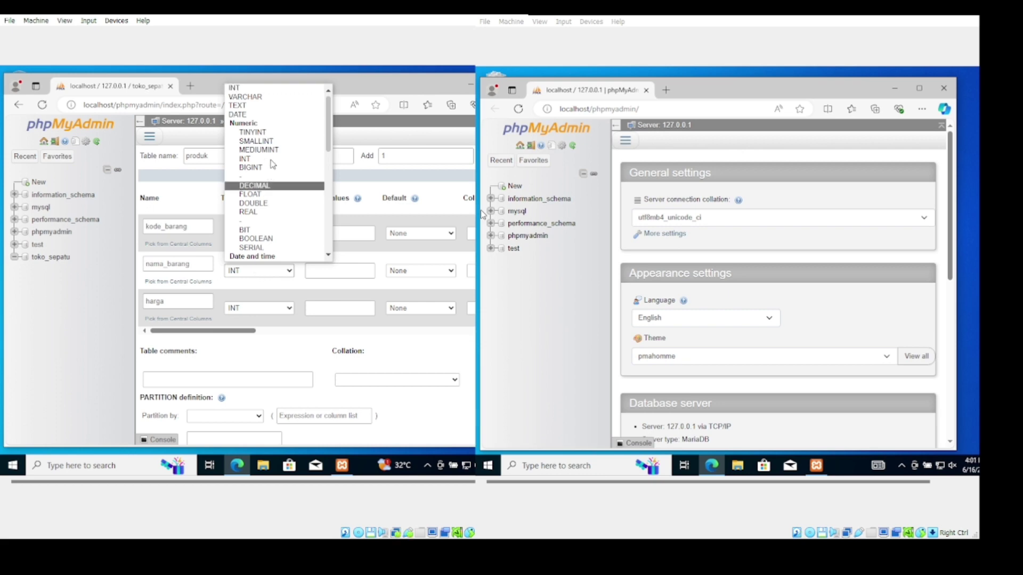
left_click(296, 96)
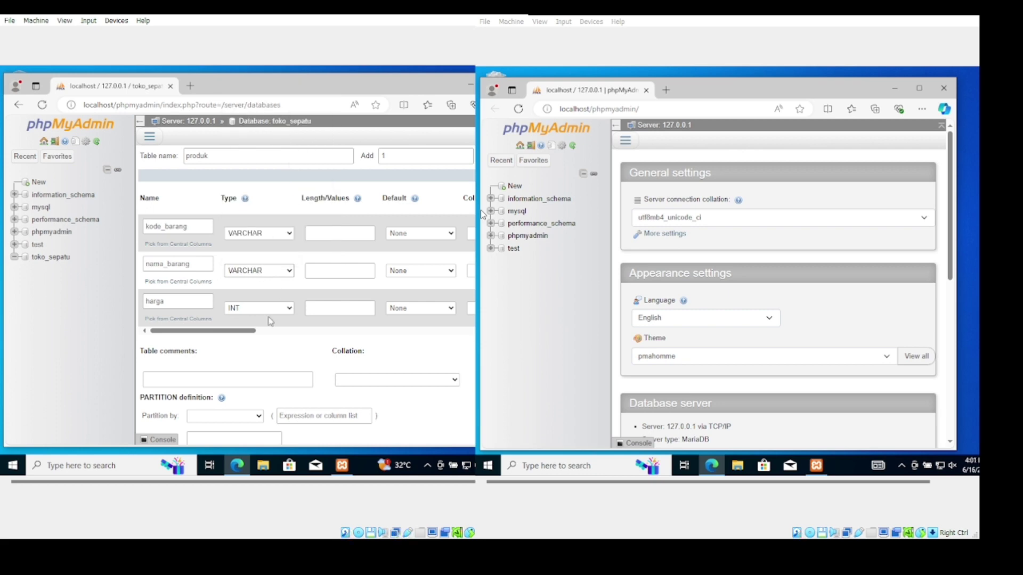
Set column lengths to 50, 50 and 25
left_click(348, 235)
left_click(331, 269)
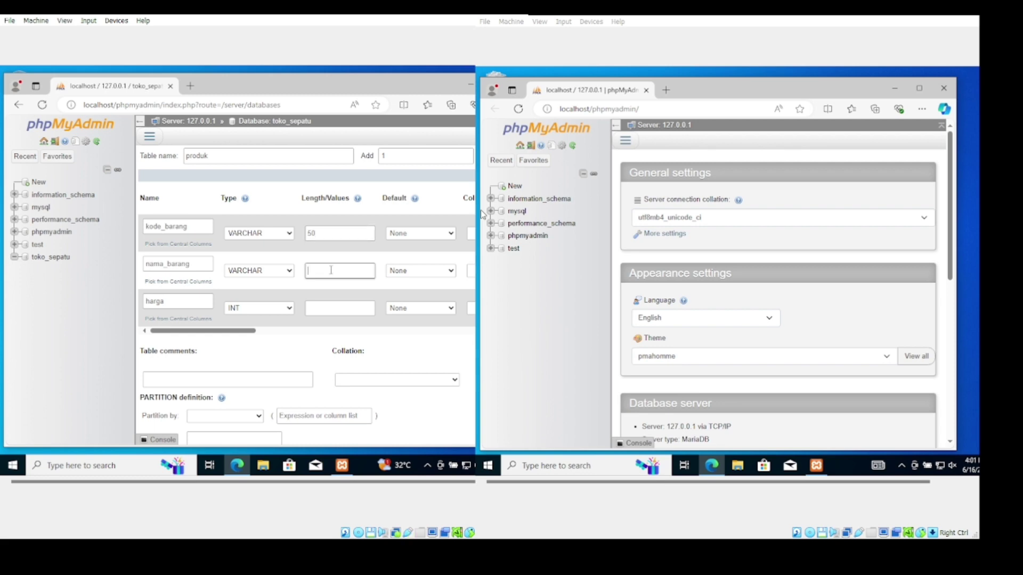
type("50")
left_click(329, 309)
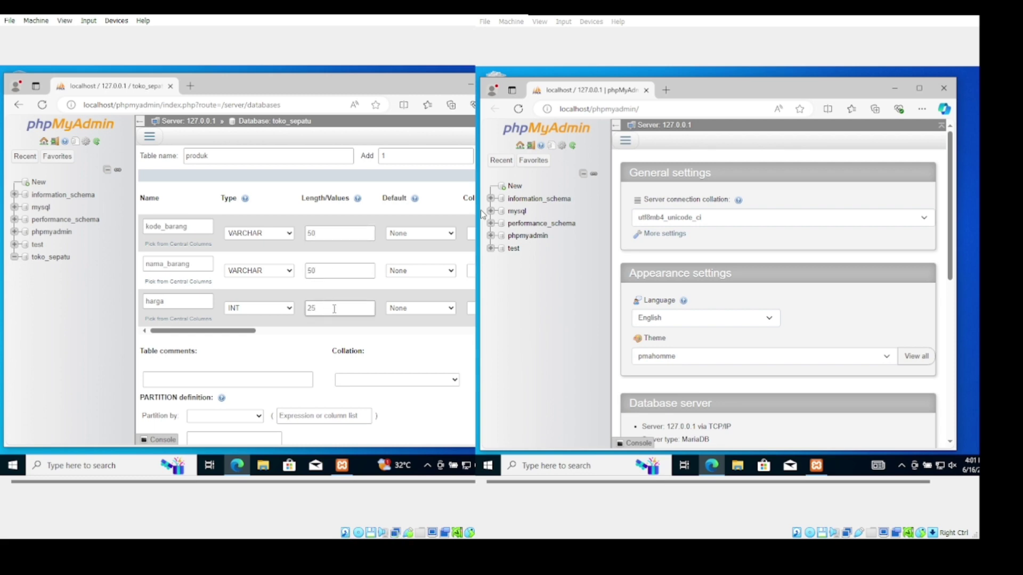
left_click(437, 272)
scroll(437, 271, "right", 3)
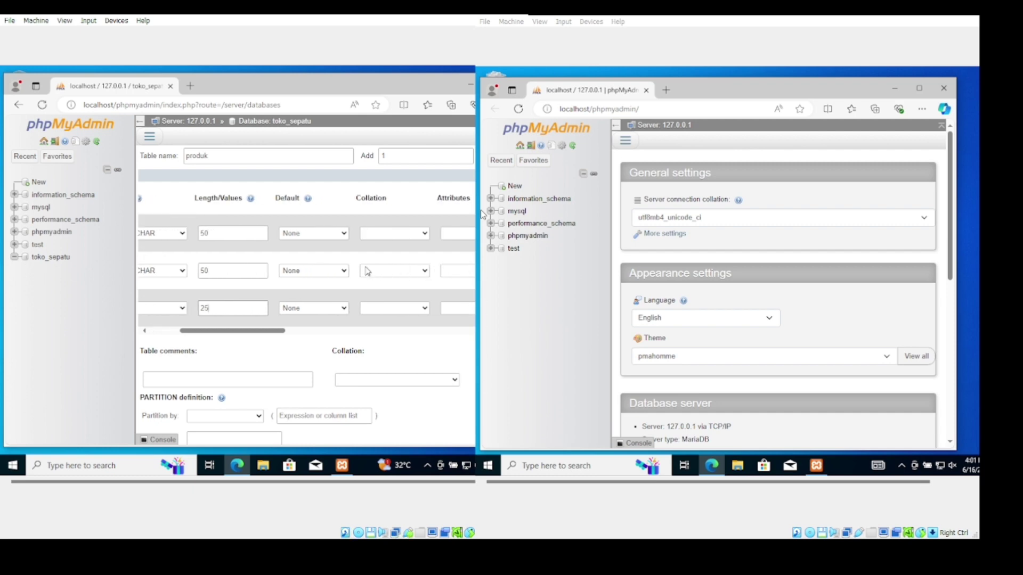
Default nama_barang and harga to NULL and save the produk table
left_click(292, 272)
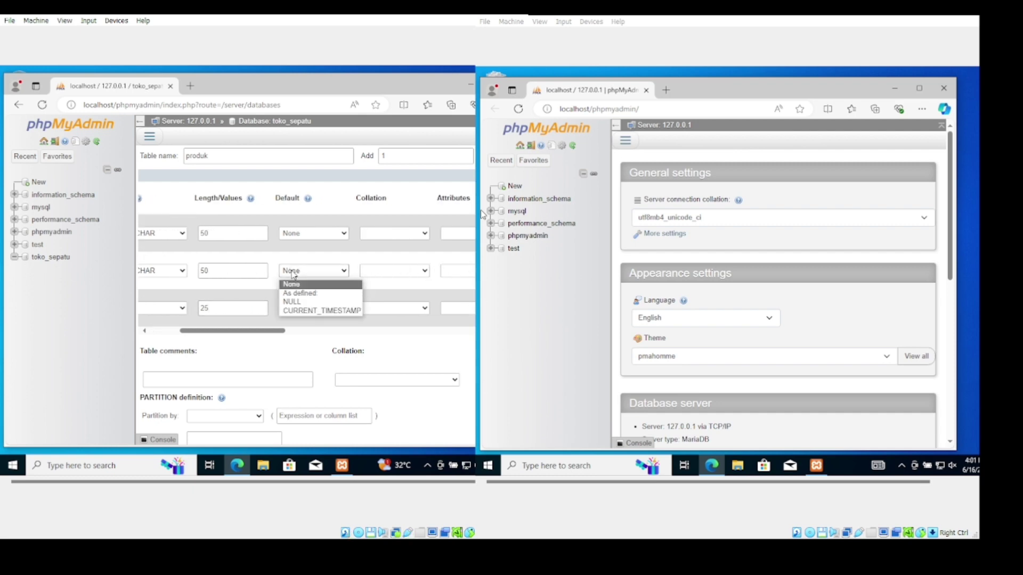
left_click(299, 301)
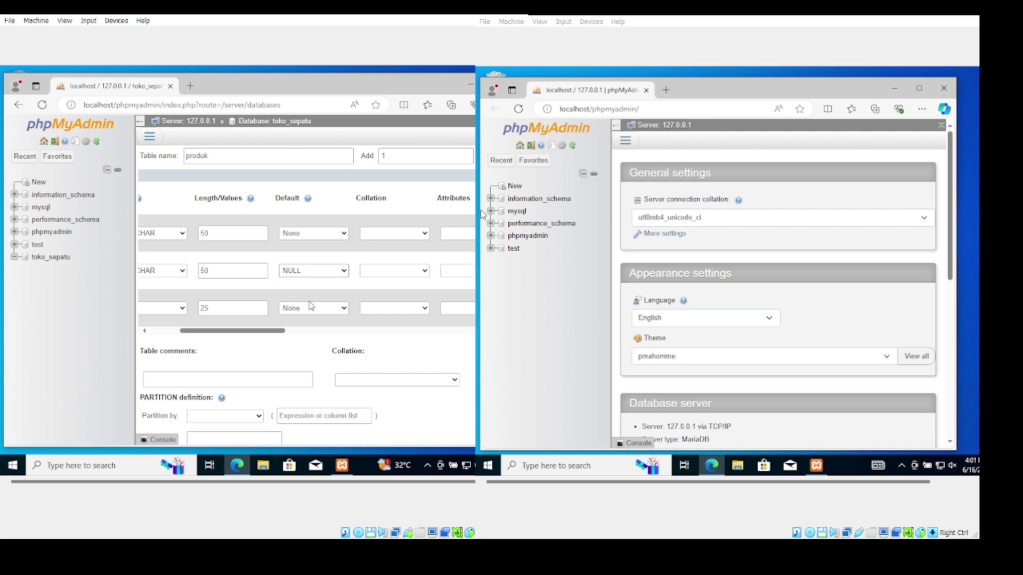
left_click(311, 307)
left_click(314, 339)
left_click_drag(277, 331, 313, 342)
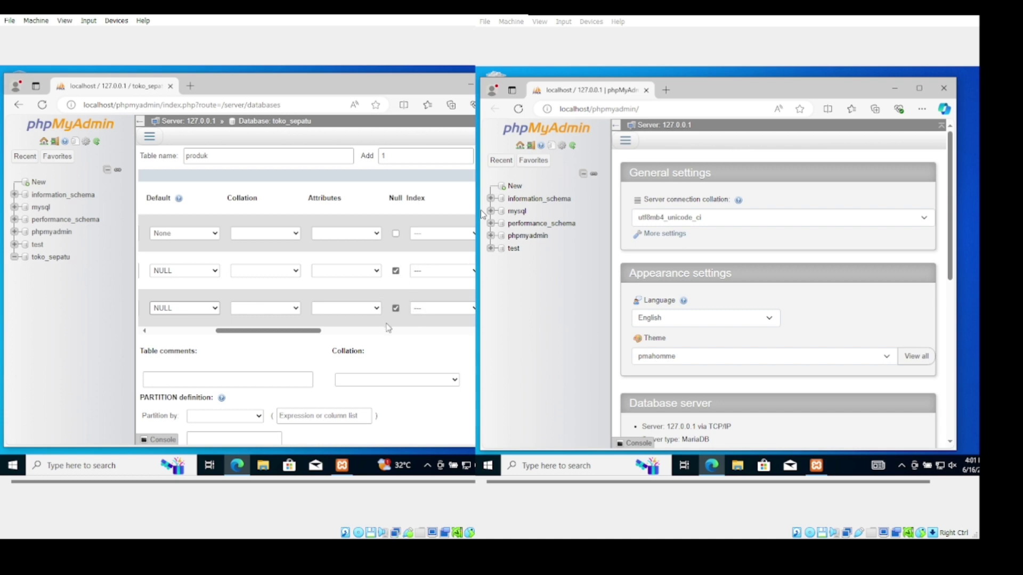
scroll(417, 370, "down", 2)
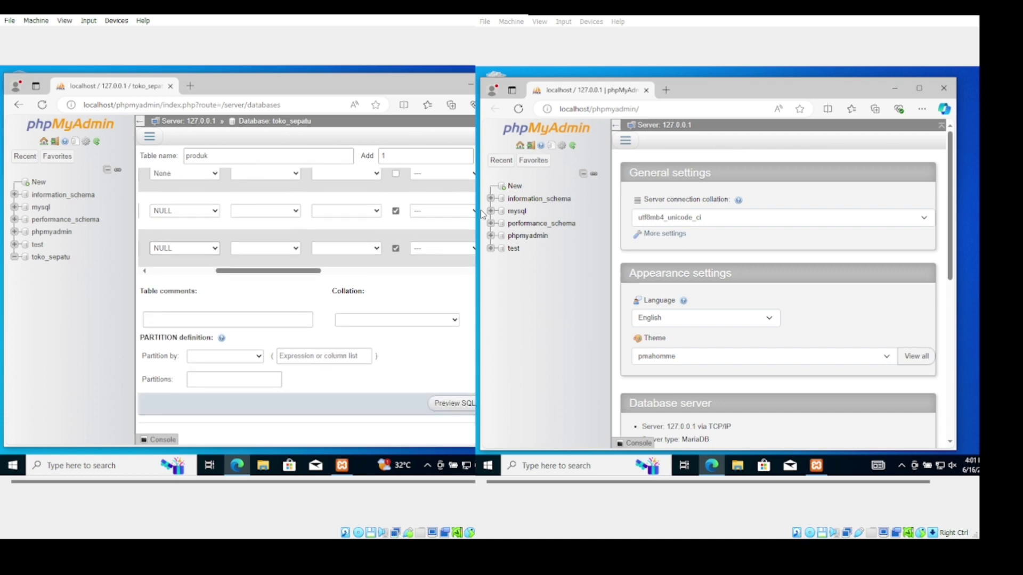
key("Return")
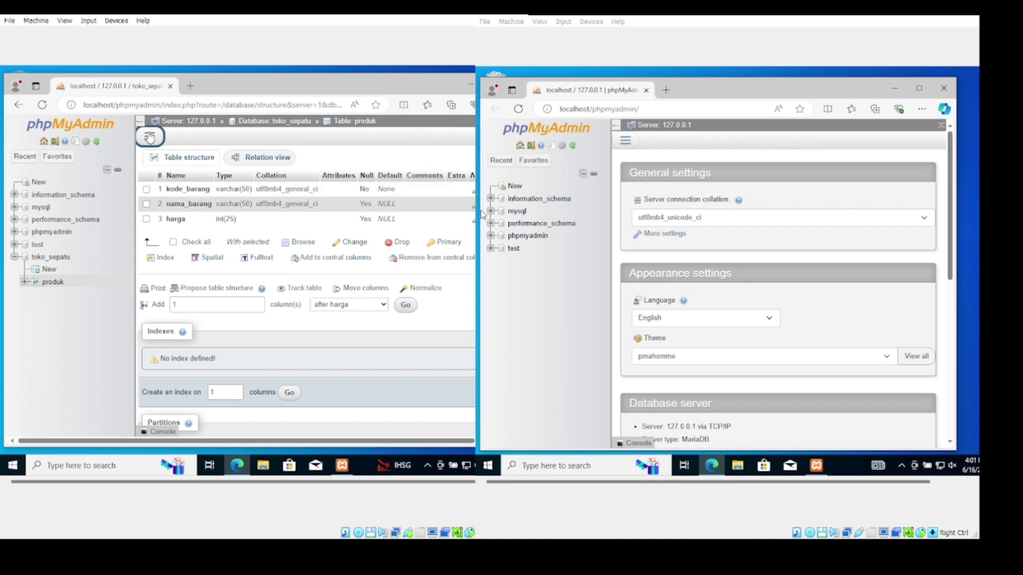
Go to Privileges, start a new user account and enter the user name
left_click(149, 137)
left_click(179, 292)
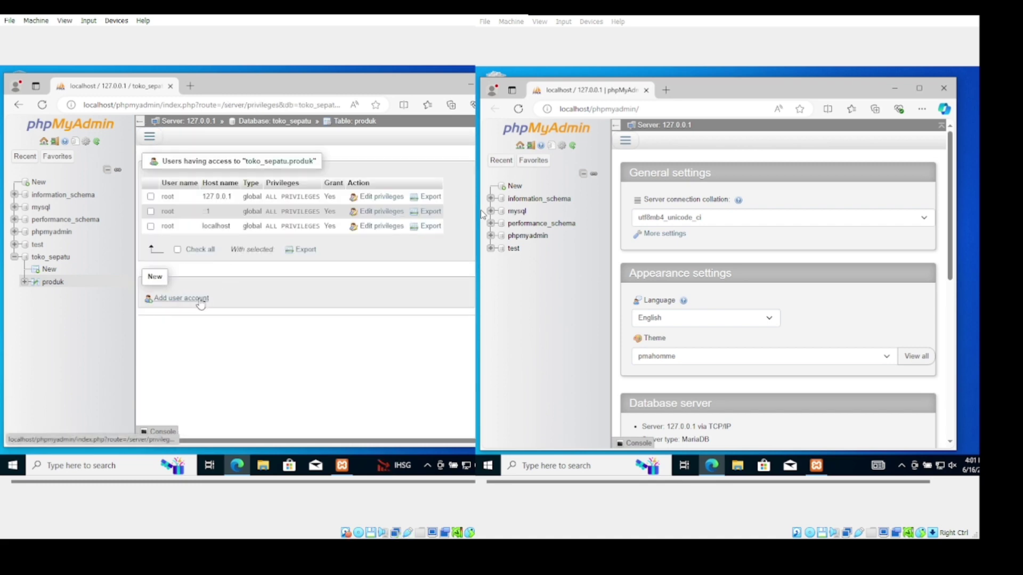
left_click(182, 300)
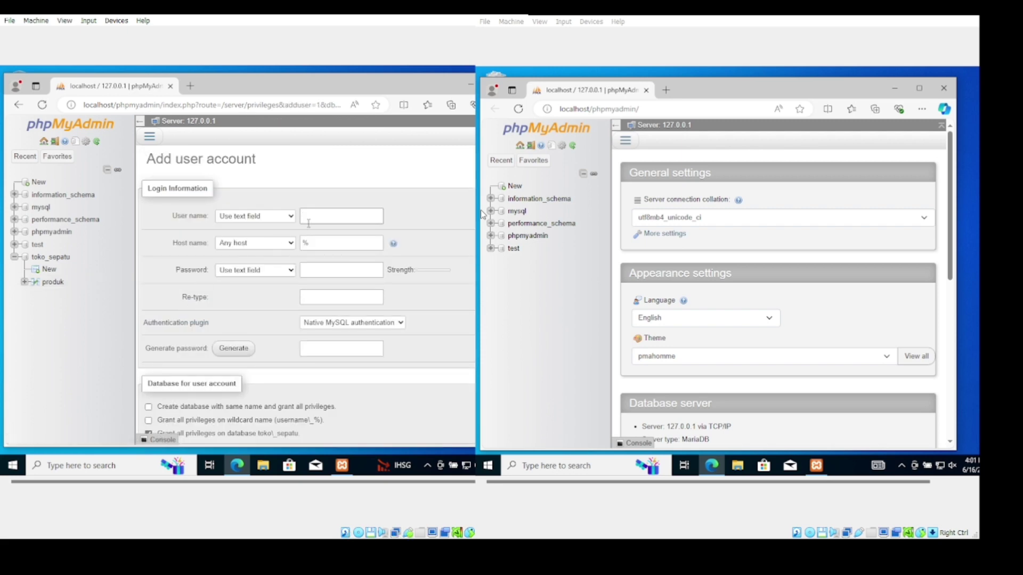
left_click(308, 224)
left_click(495, 162)
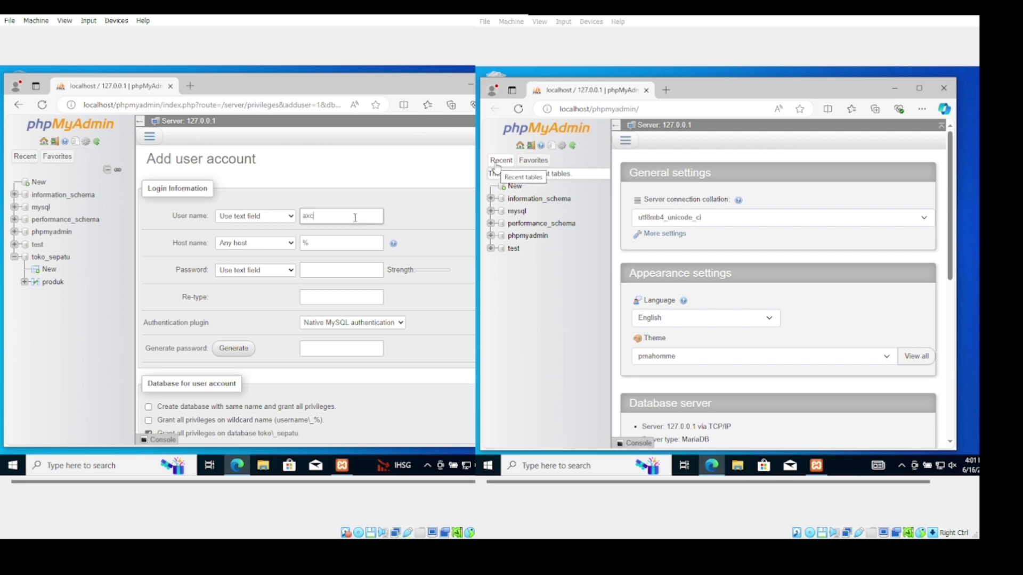
Set host 200.201.32.2 and enter the password twice, checking it with the eye icon
left_click(335, 245)
type("200.201.32.2")
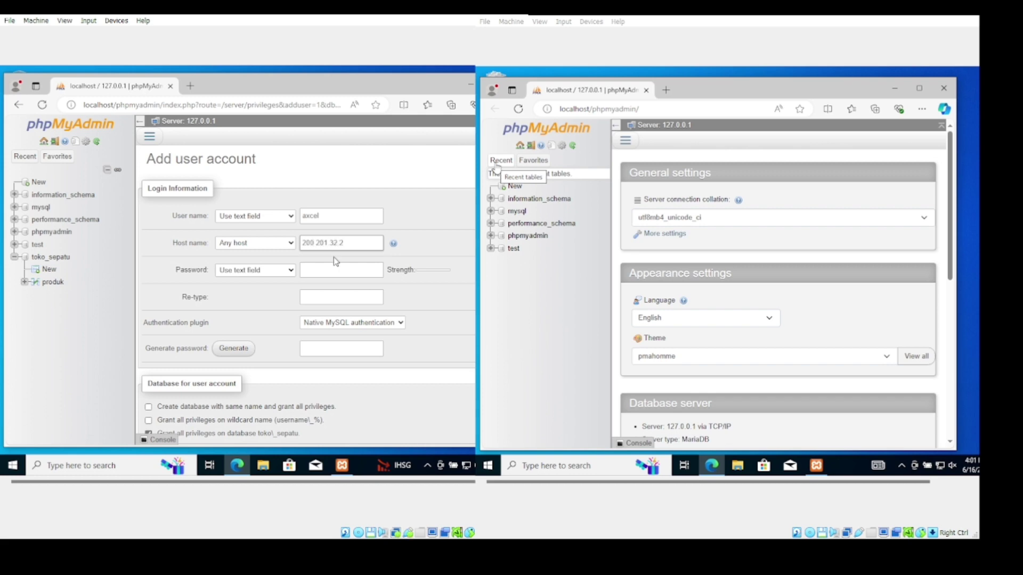
left_click(335, 270)
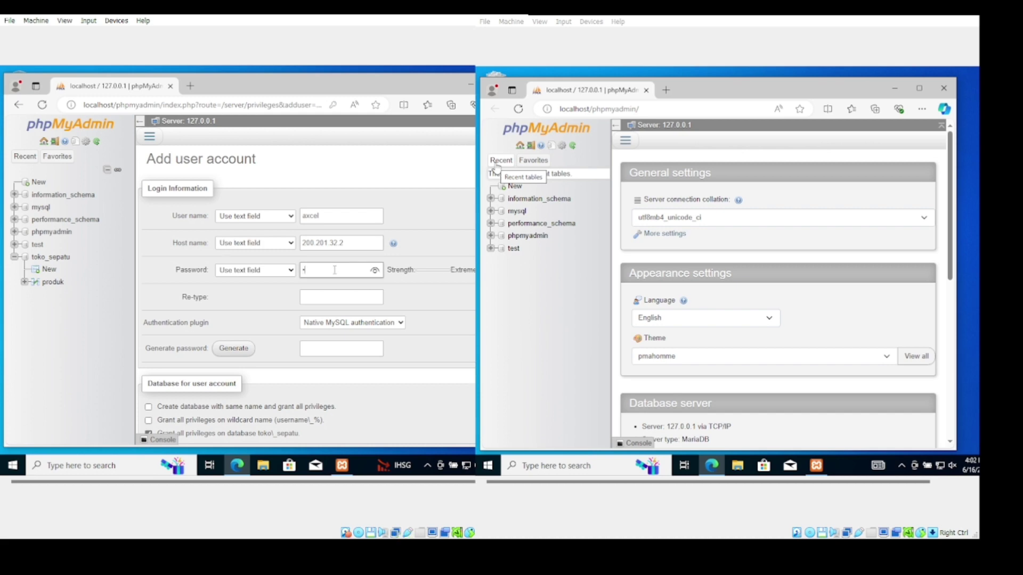
left_click(373, 271)
left_click(348, 297)
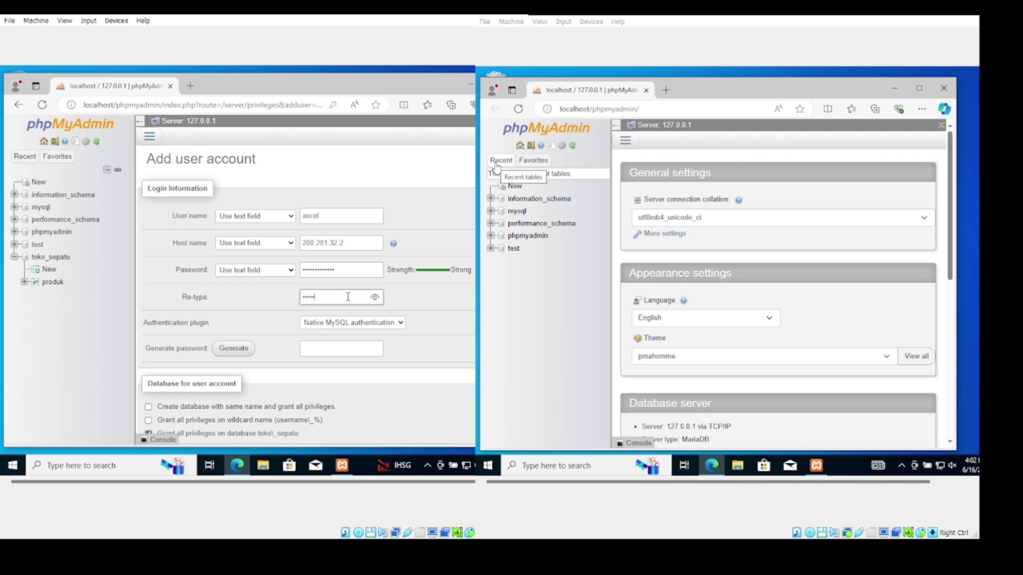
left_click(375, 298)
left_click(375, 298)
Check all global privileges, create the user, and grant it all privileges on toko_sepatu
scroll(418, 336, "down", 1)
scroll(418, 336, "down", 4)
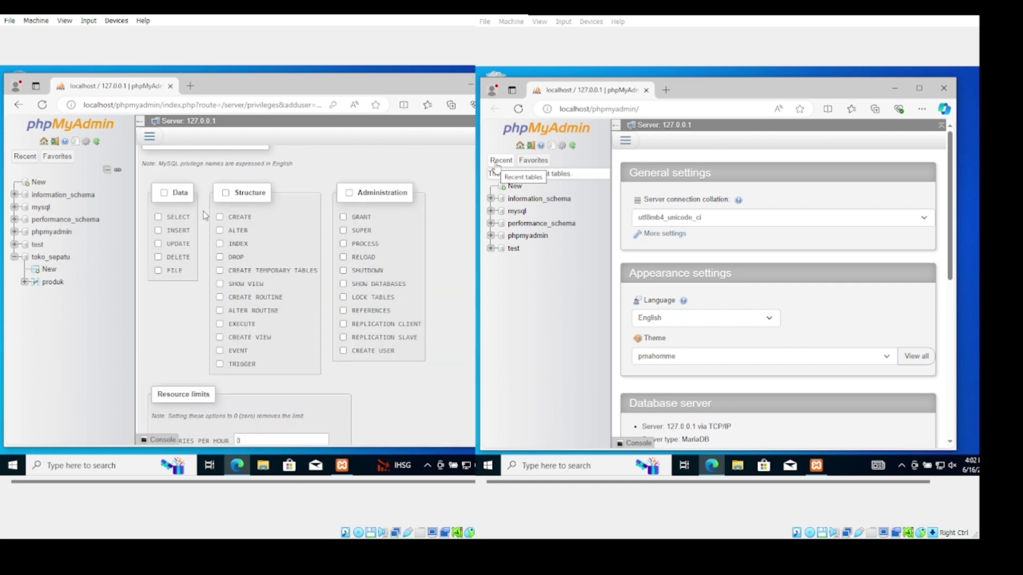
left_click(224, 194)
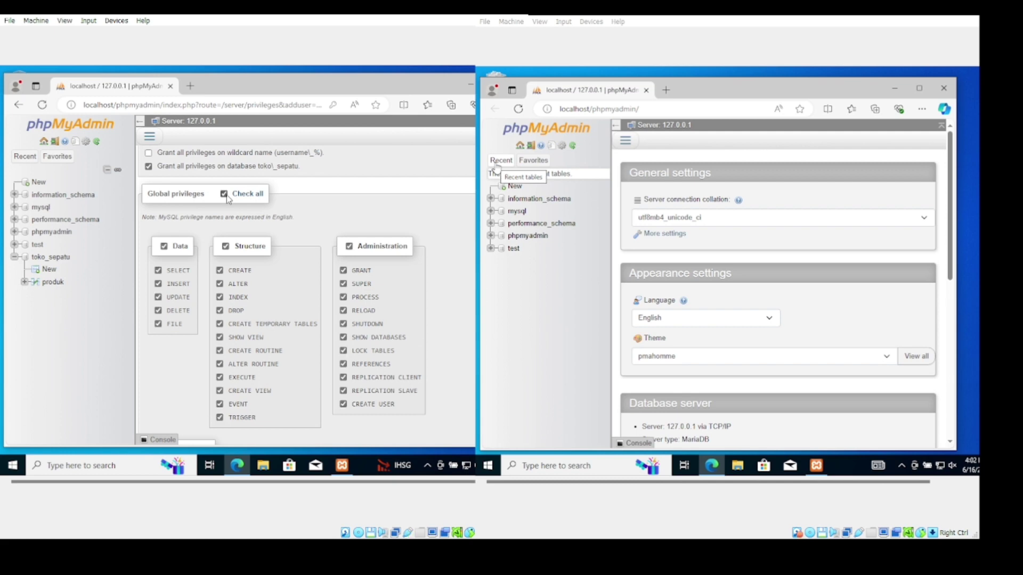
scroll(349, 325, "down", 7)
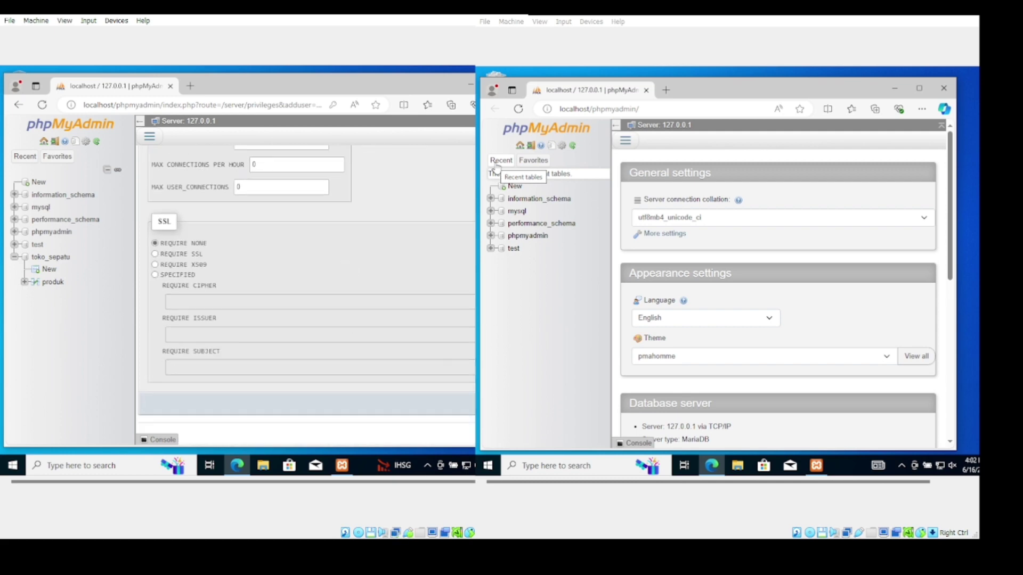
key("Return")
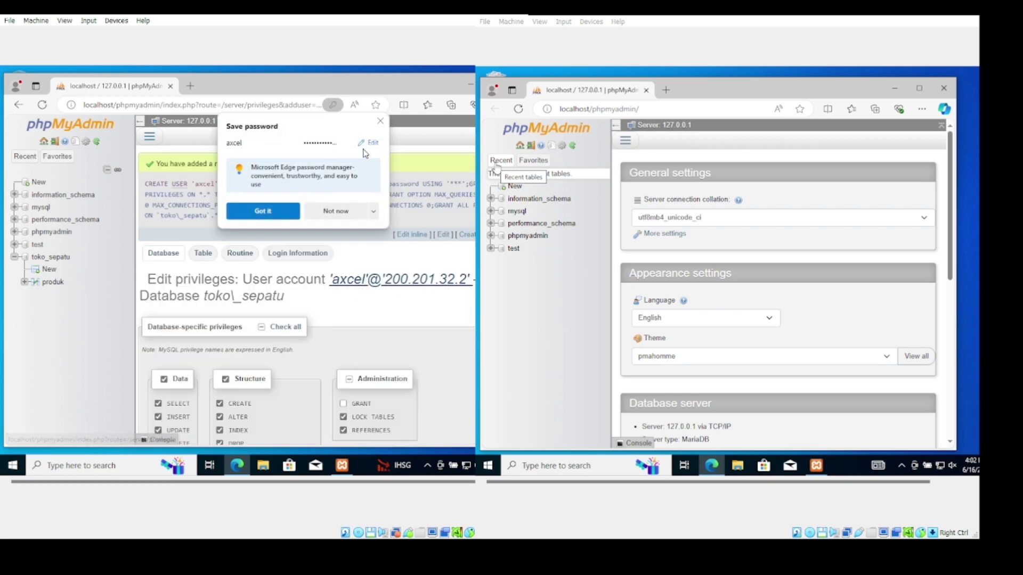
scroll(382, 152, "down", 3)
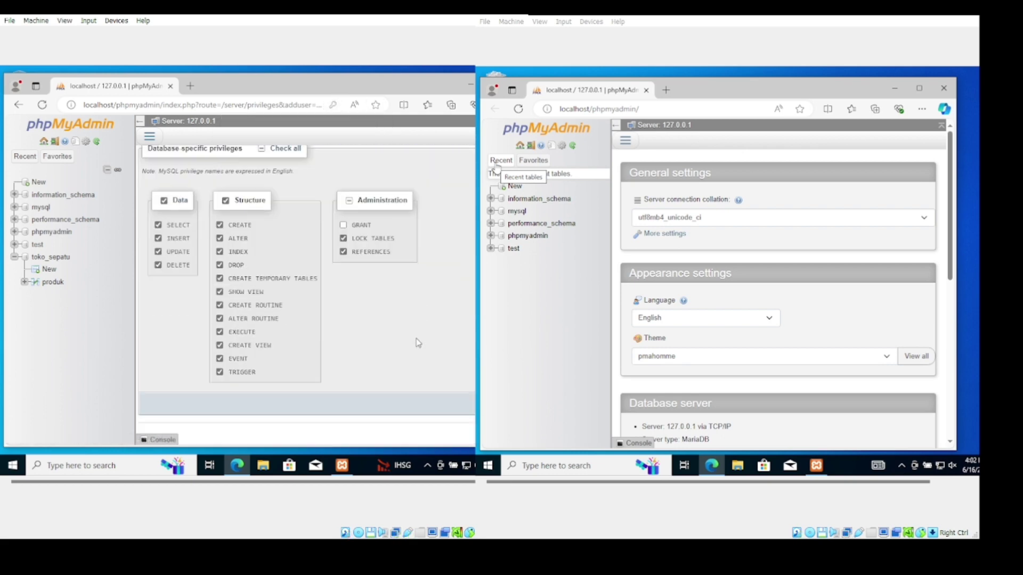
left_click(472, 403)
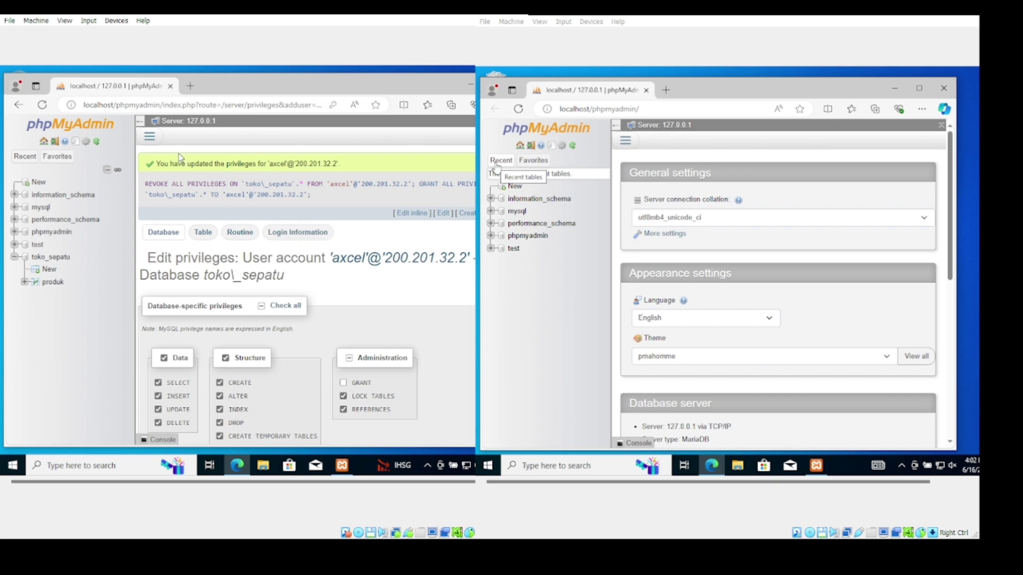
left_click(150, 138)
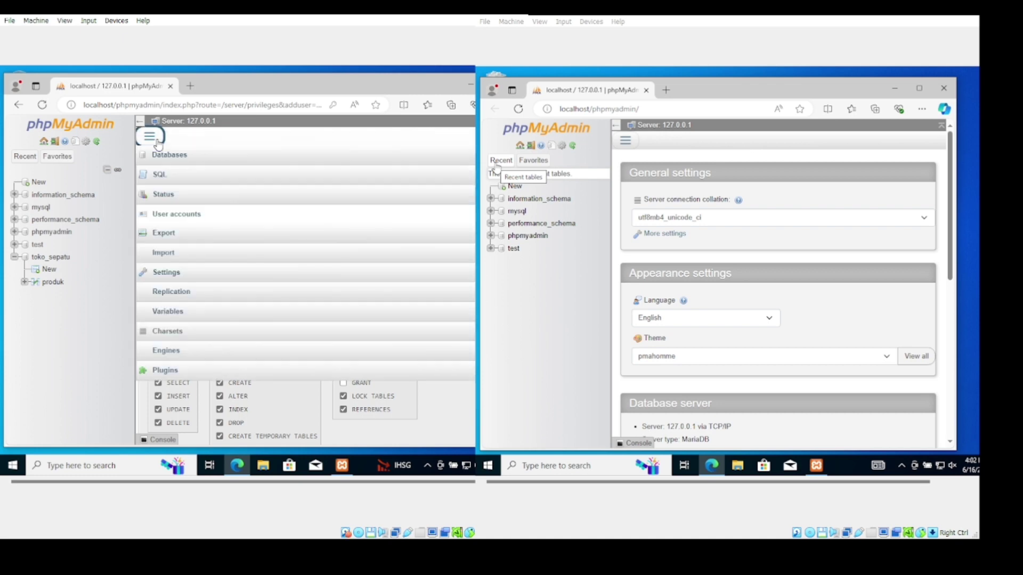
Set this server up as replication primary for toko_sepatu only and select the four generated settings lines
left_click(176, 294)
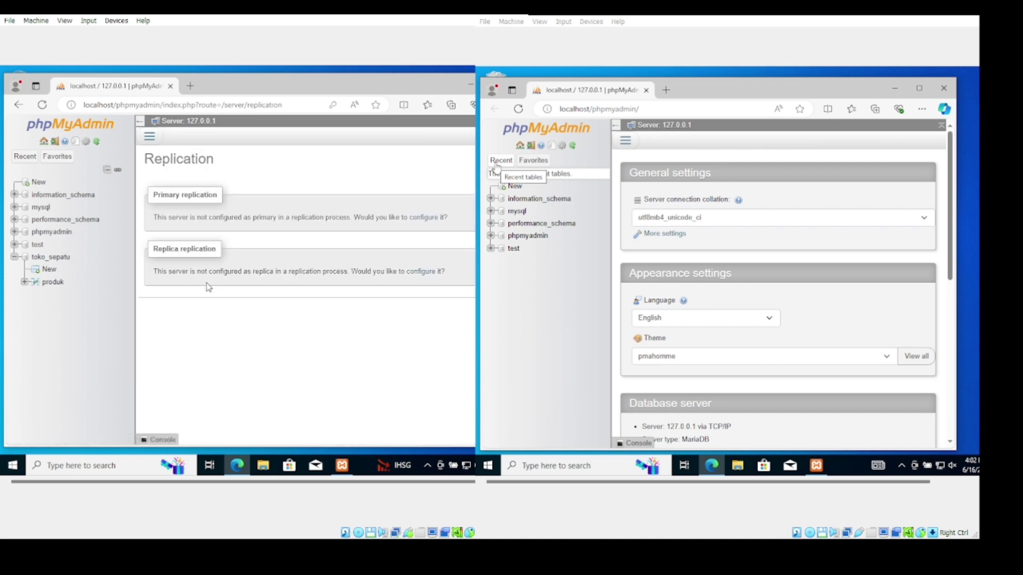
left_click(433, 217)
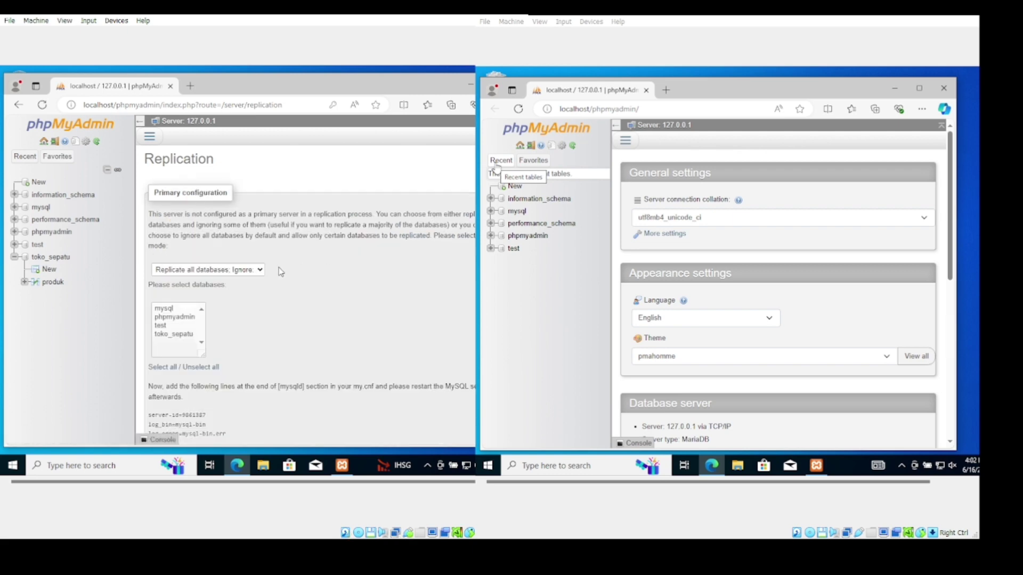
left_click(258, 270)
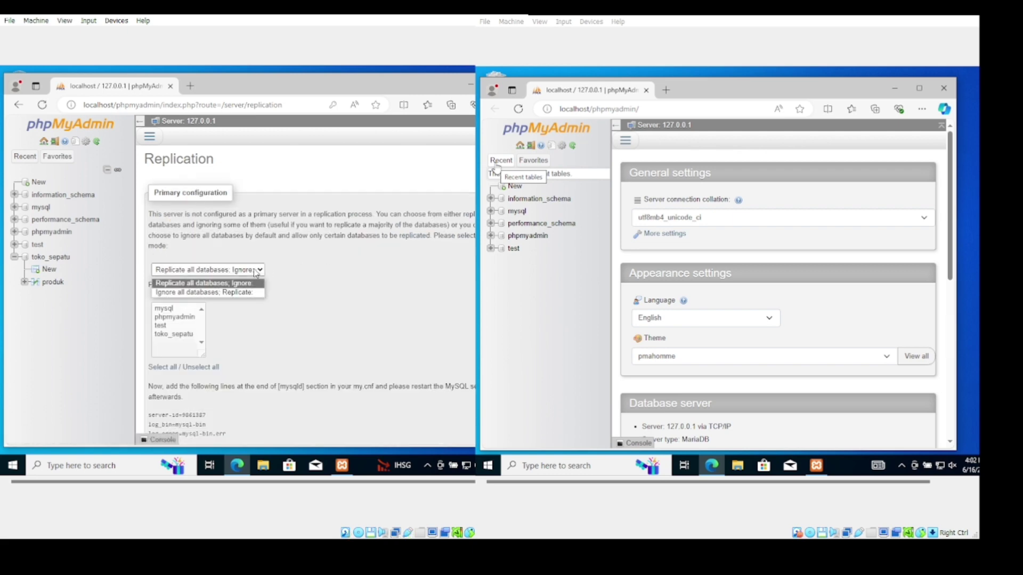
left_click(239, 293)
left_click(174, 334)
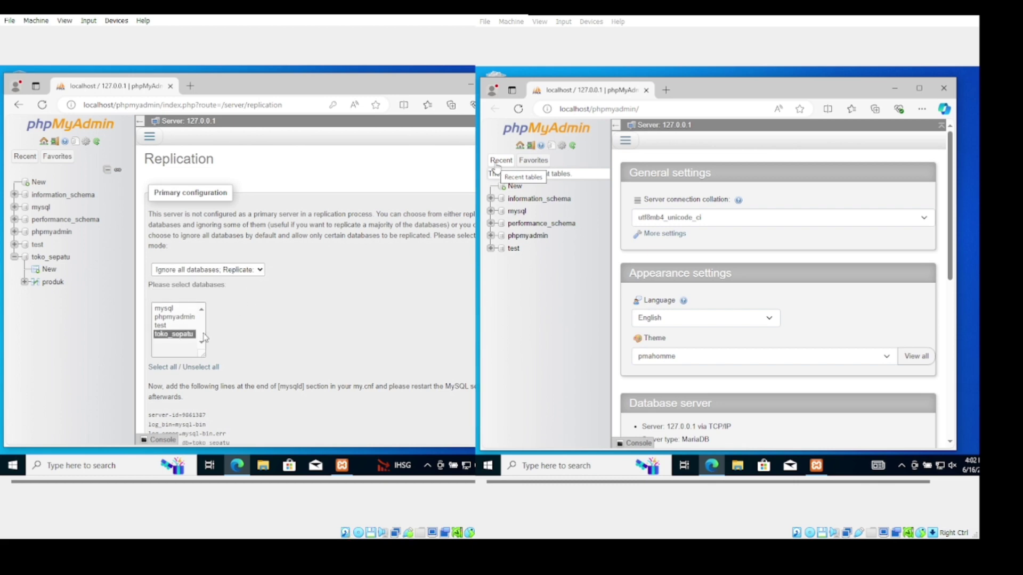
scroll(274, 342, "down", 2)
scroll(275, 342, "down", 1)
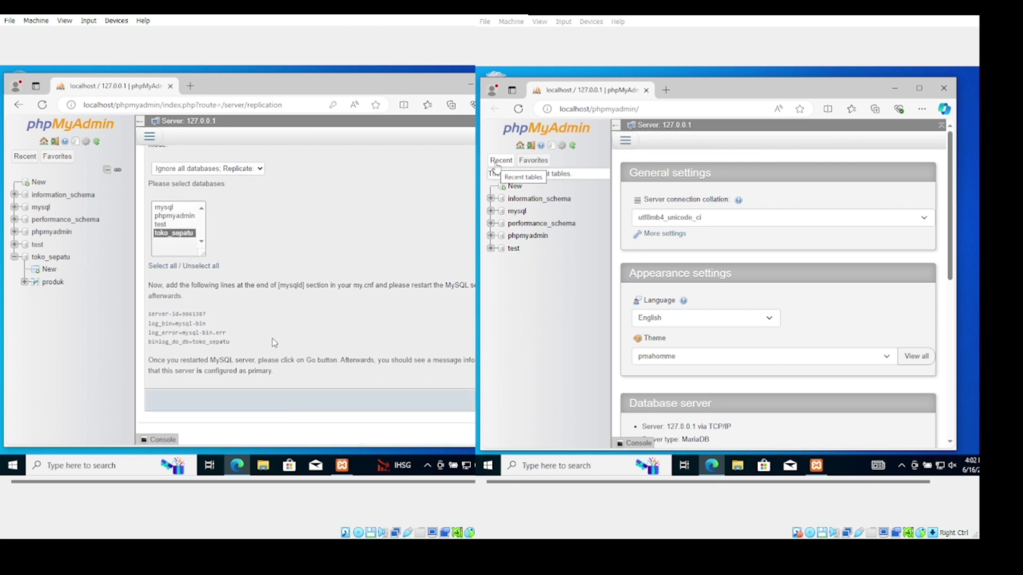
left_click_drag(232, 345, 148, 319)
key("ctrl+c")
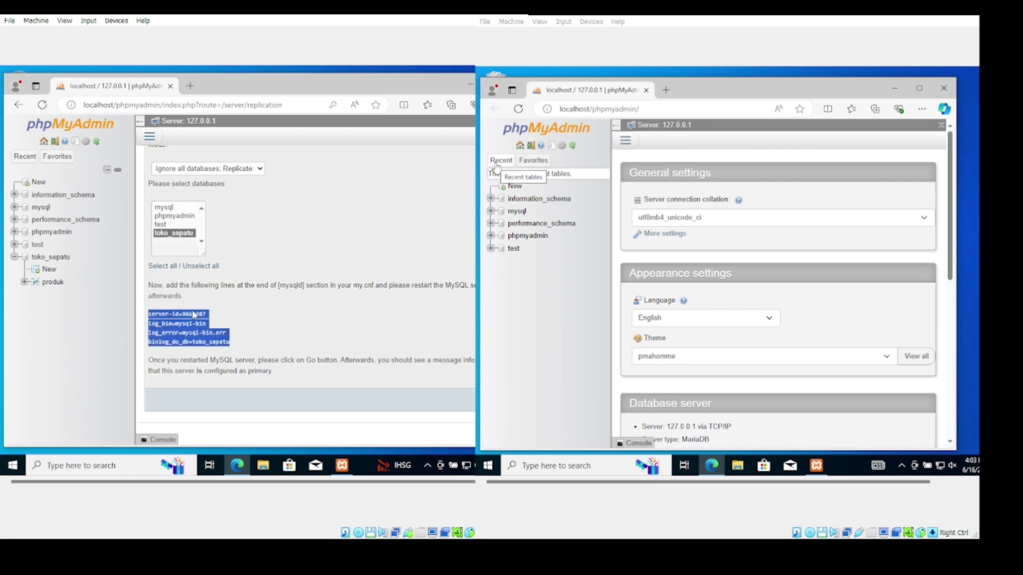
Paste the four replication lines under [mysqld] in MySQL's my.ini and save
mouse_move(342, 465)
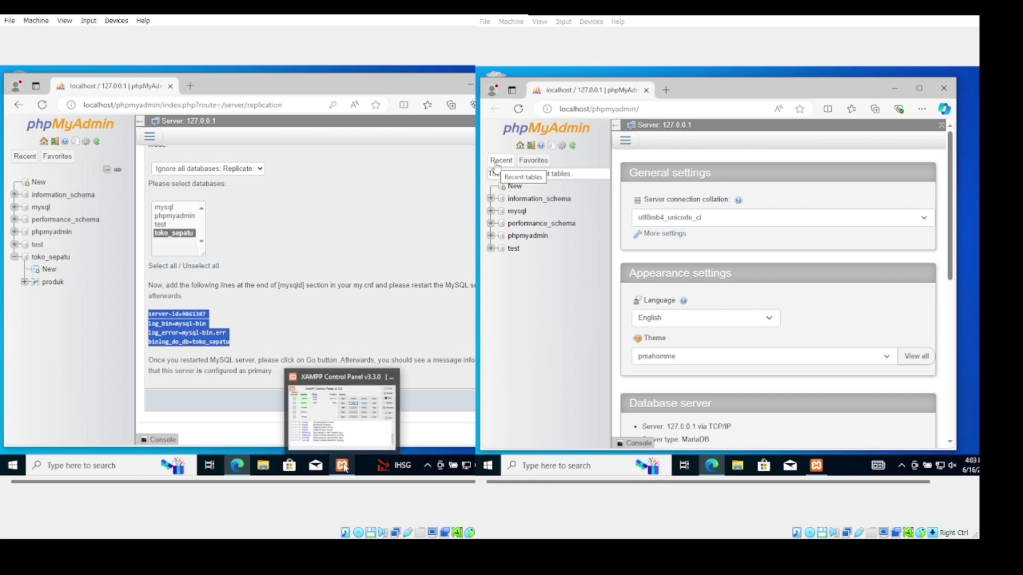
left_click(354, 426)
left_click(255, 140)
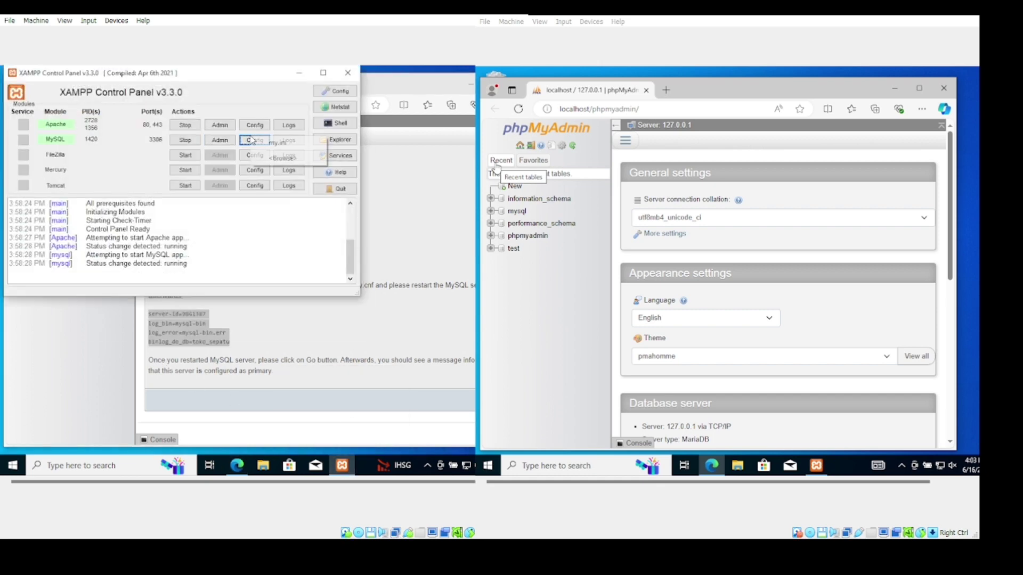
left_click(265, 145)
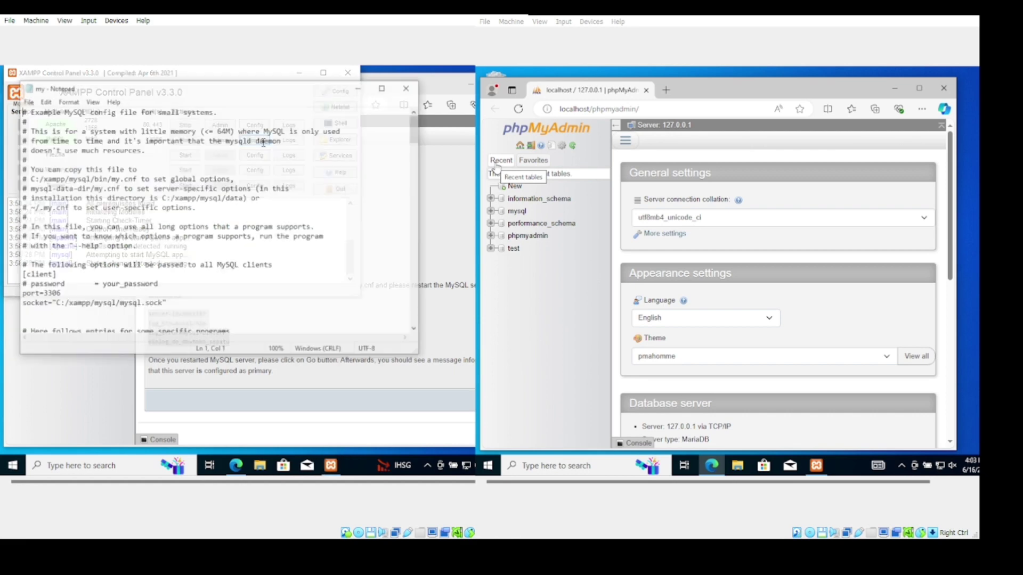
scroll(115, 277, "down", 2)
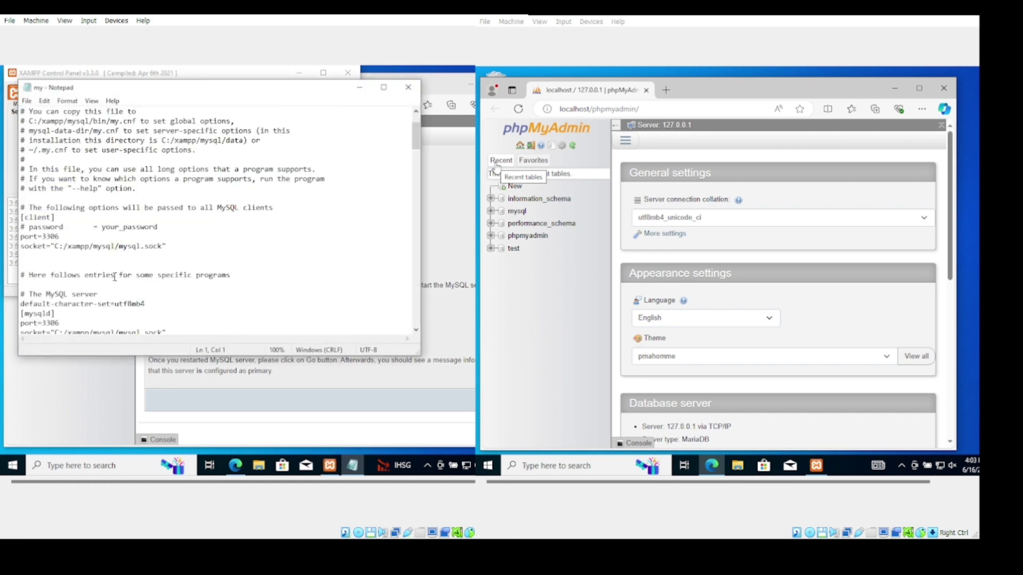
scroll(115, 277, "down", 3)
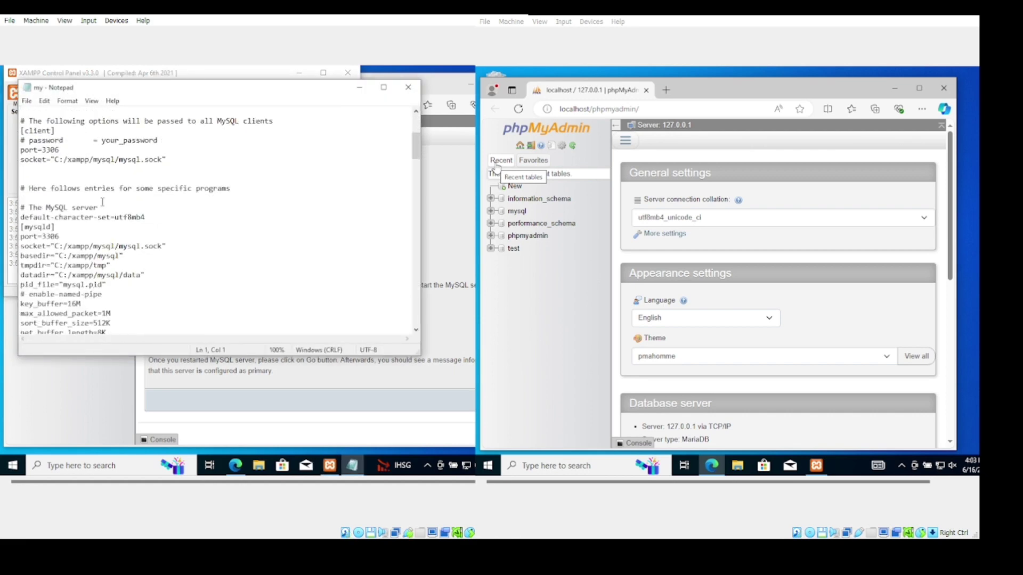
left_click(61, 229)
key("Return")
key("Return")
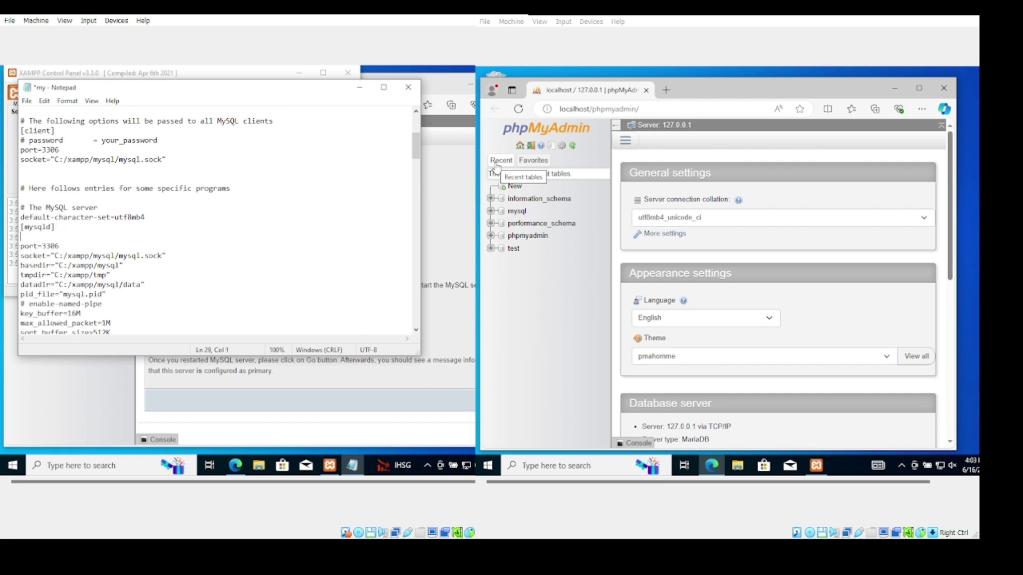
key("ctrl+v")
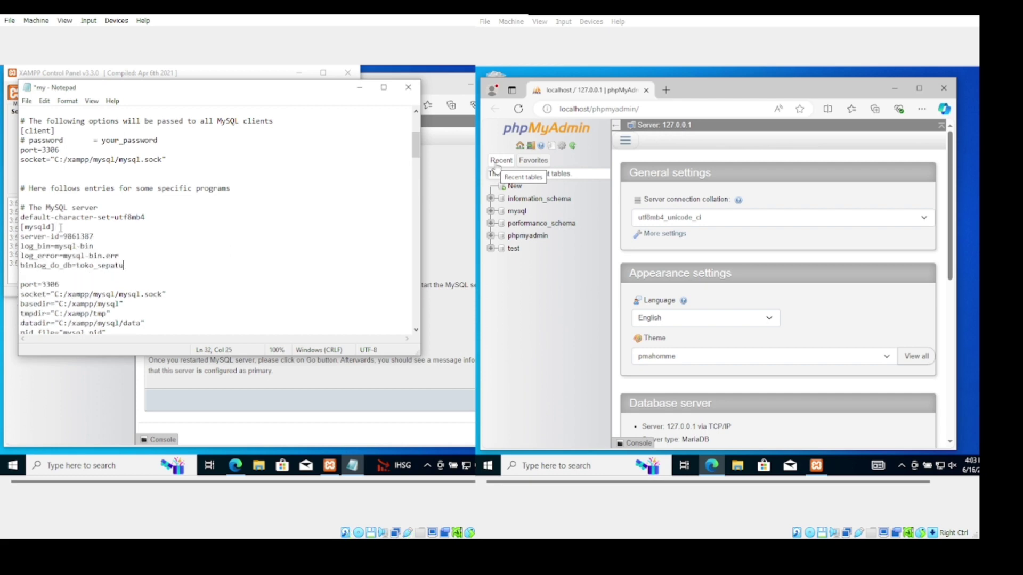
key("ctrl+s")
Comment out the old server-id line with #, save my.ini and close Notepad
scroll(161, 273, "down", 10)
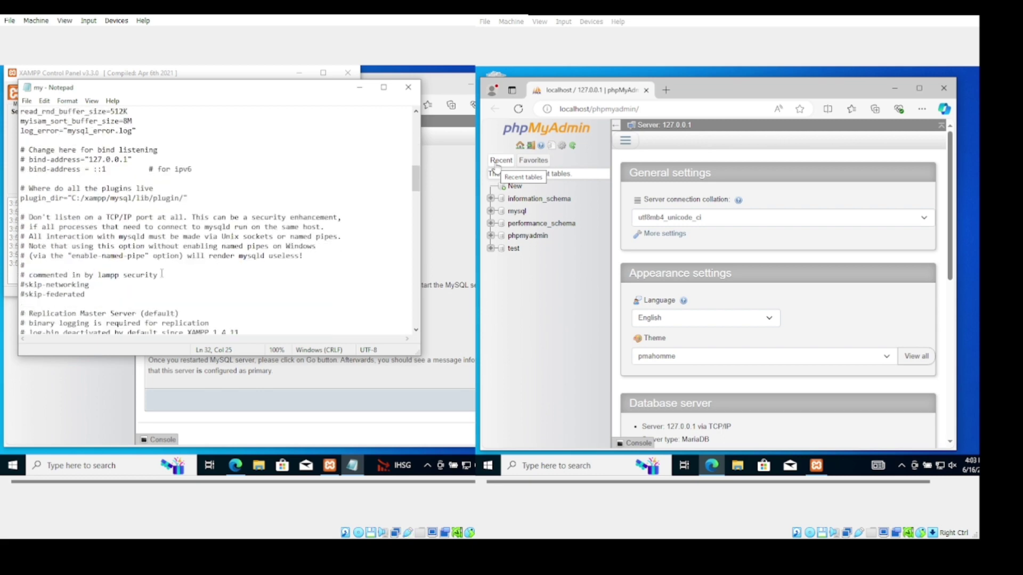
scroll(161, 273, "down", 2)
scroll(162, 274, "down", 2)
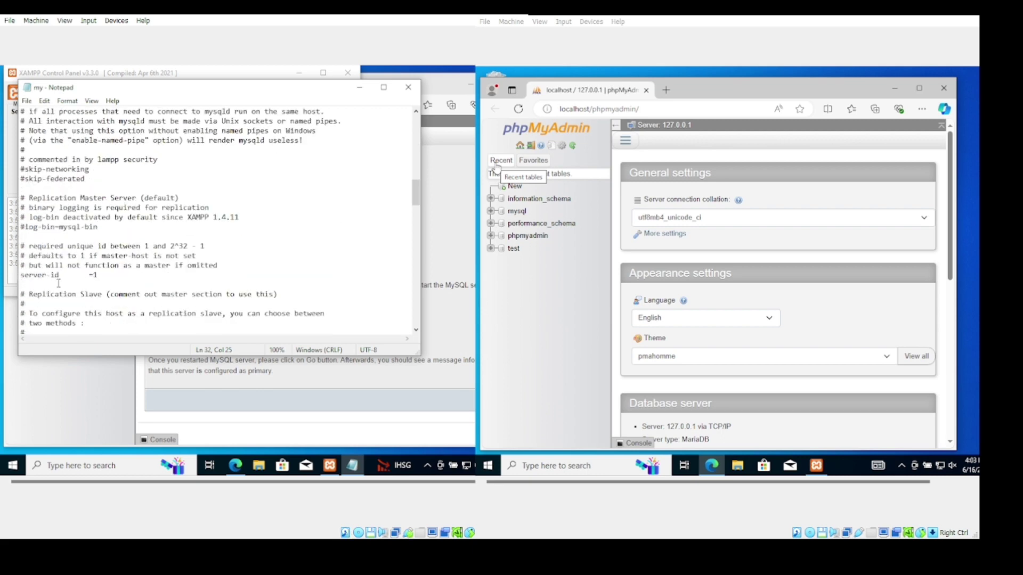
left_click(23, 275)
type("#")
key("ctrl+s")
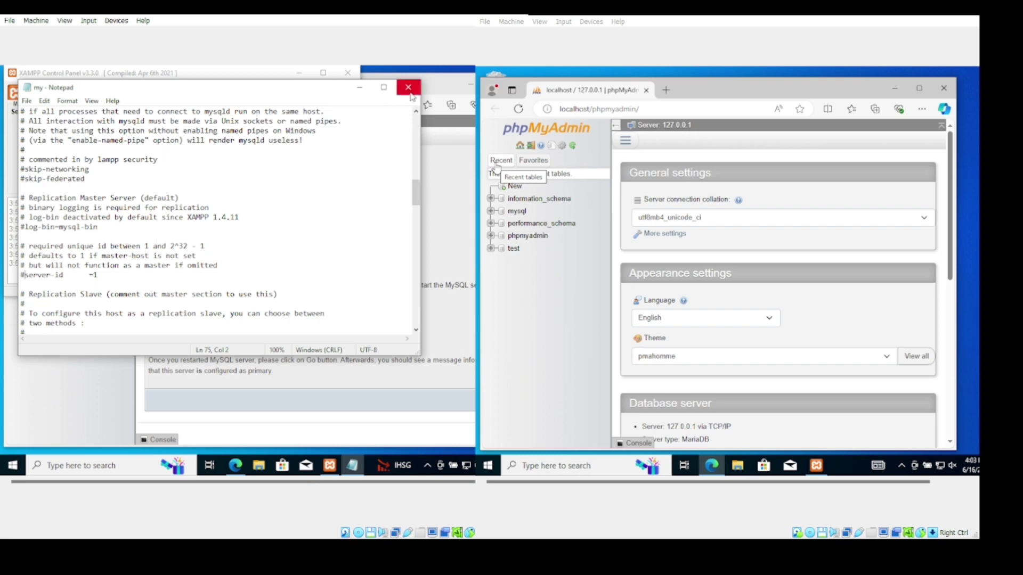
left_click(27, 101)
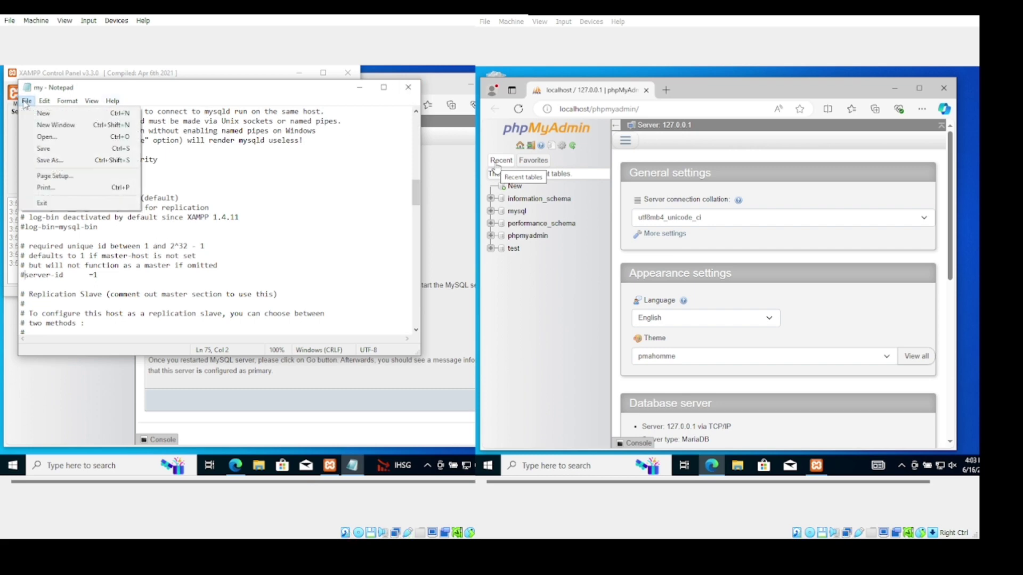
left_click(47, 150)
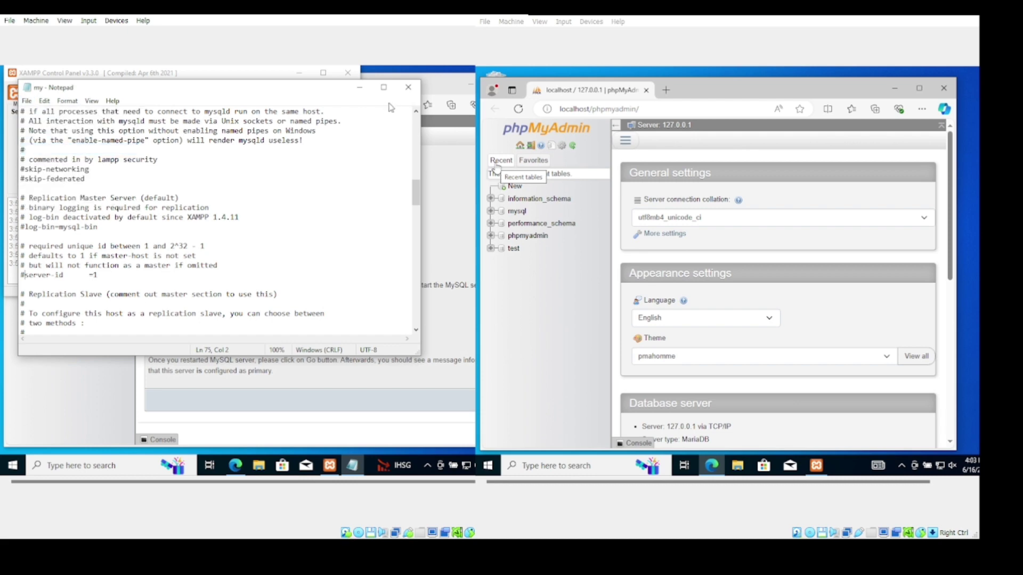
left_click(409, 86)
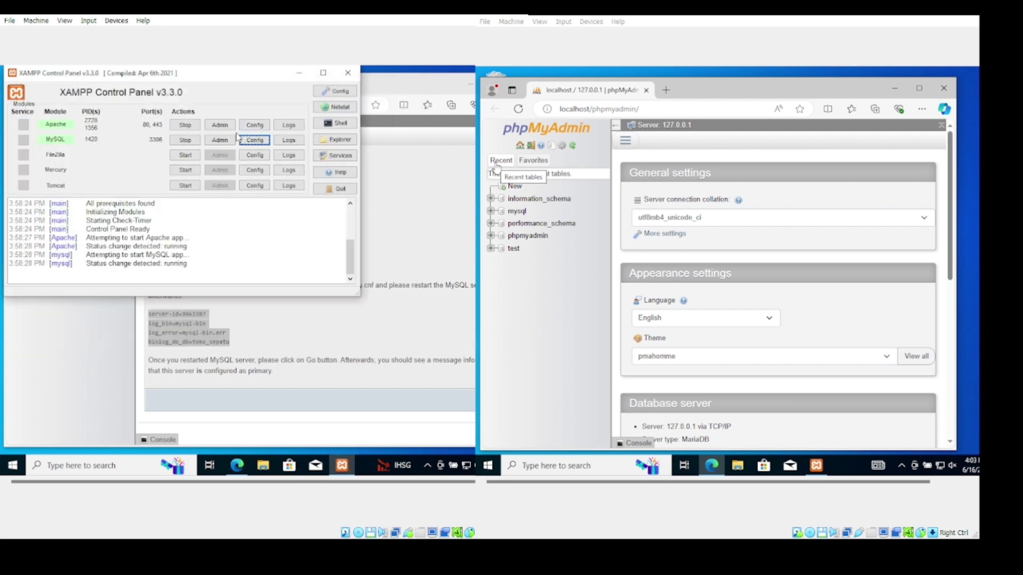
Restart MySQL and reload phpMyAdmin's replication page to show the server as primary
left_click(189, 141)
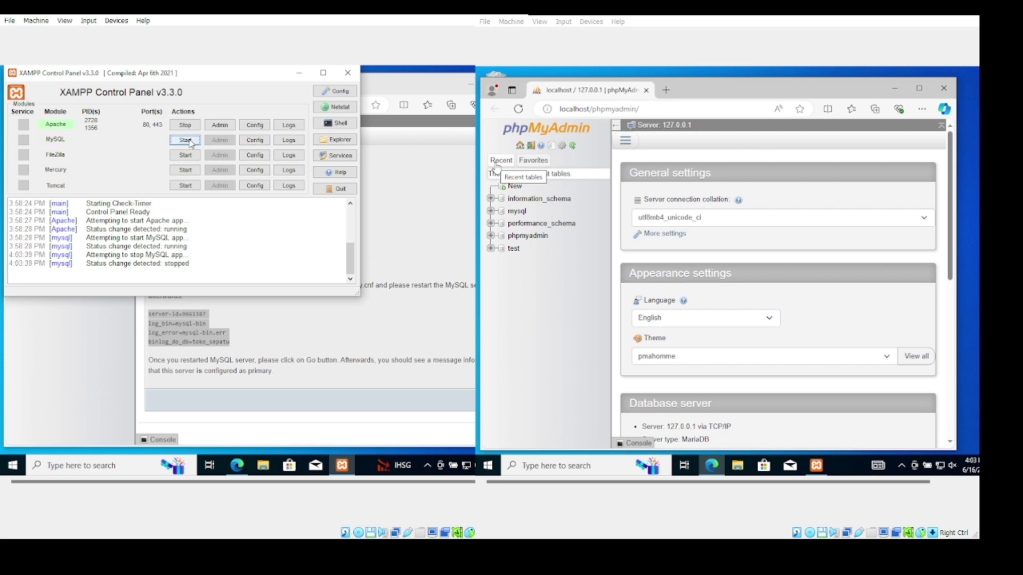
left_click(181, 141)
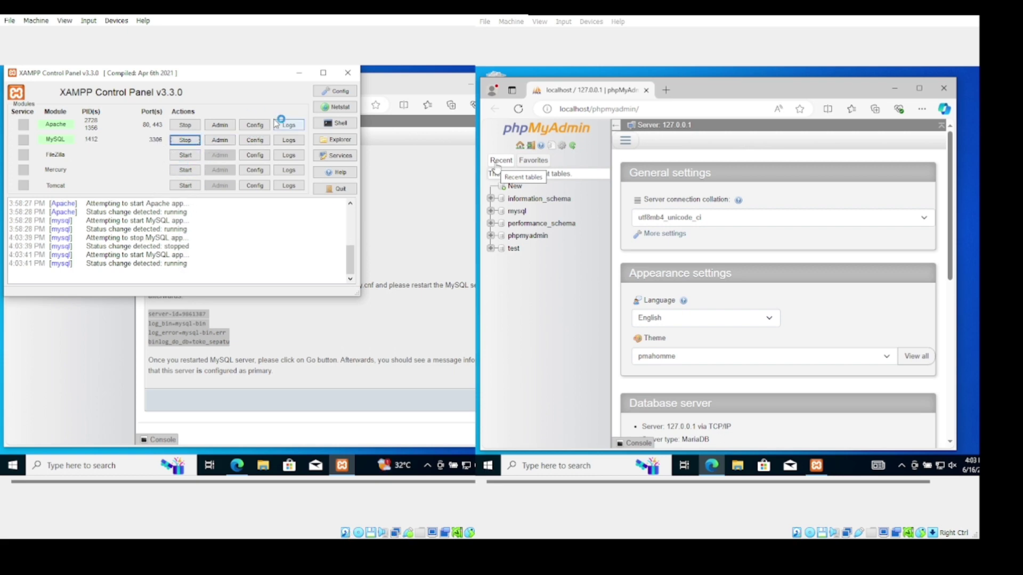
left_click(299, 73)
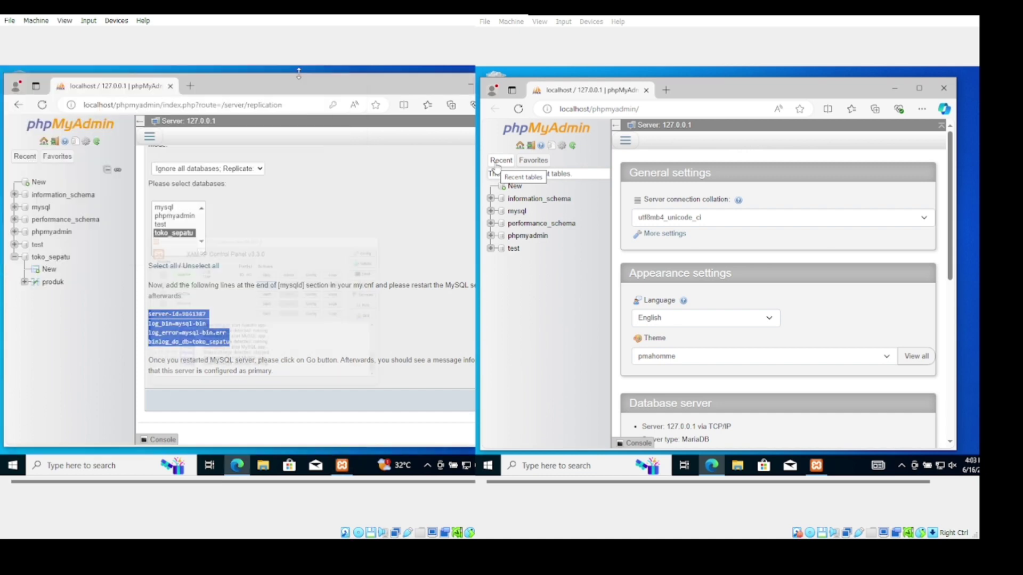
left_click(42, 104)
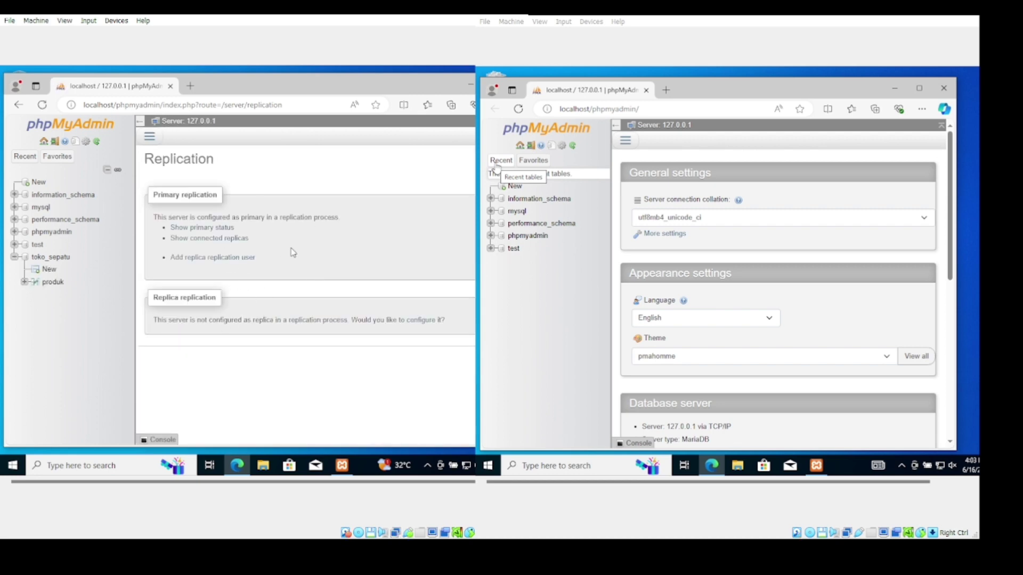
On the second VM, create a new database named toko_sepatu
left_click(515, 185)
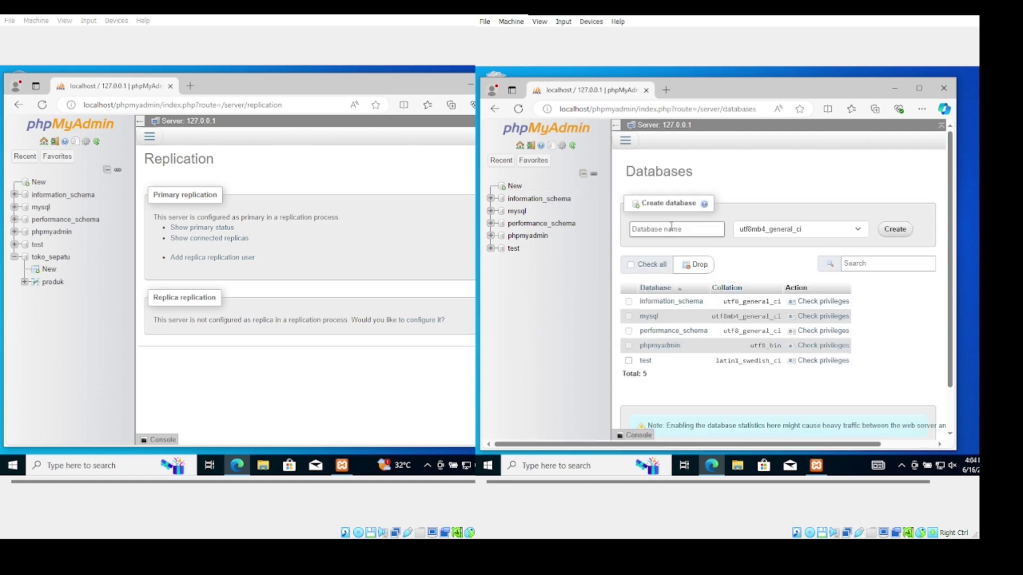
left_click(671, 227)
type("toko_sepatu")
left_click(888, 230)
Start a new table named produk with 3 columns in toko_sepatu
type("produk")
double_click(671, 270)
type("3")
left_click(641, 292)
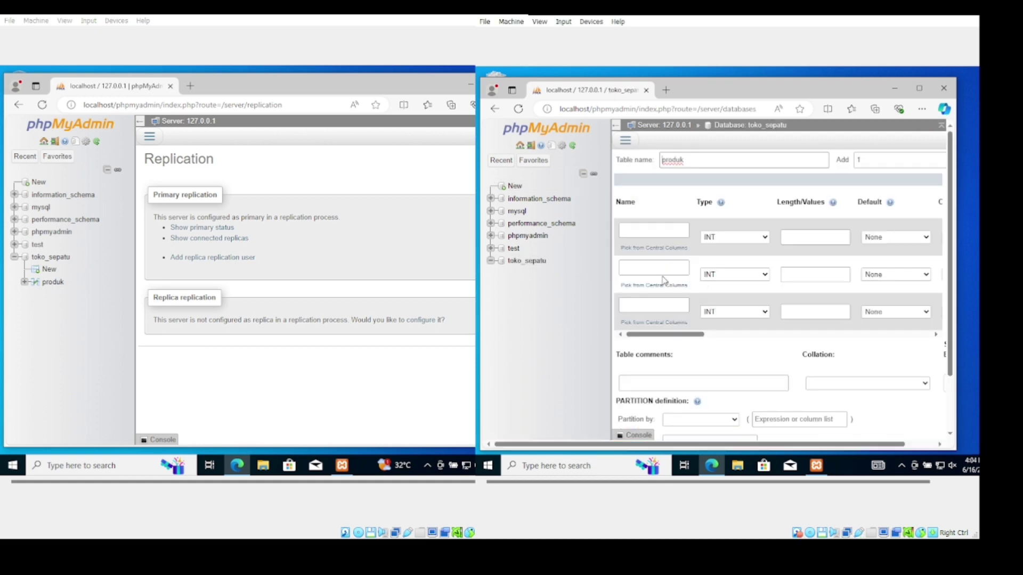
Define columns kode_barang, nama_barang and harga (INT) with lengths 50 and 25, and save produk
left_click(664, 231)
type("kode_barang")
left_click(654, 268)
type("nama_barang")
left_click(654, 305)
type("harga")
left_click(734, 312)
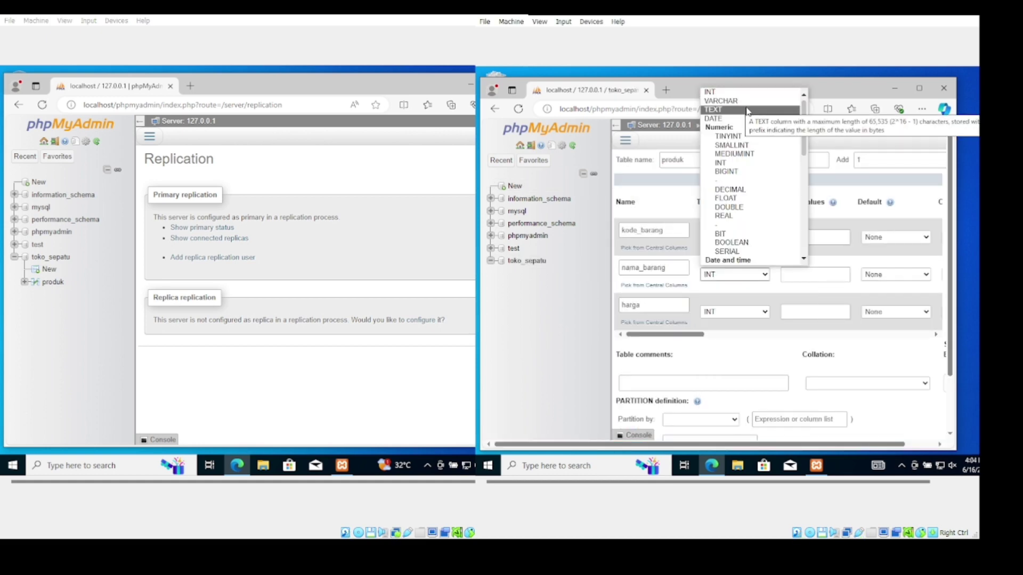
left_click(710, 129)
left_click(804, 238)
type("50")
left_click(804, 275)
type("50")
left_click(799, 312)
type("25")
scroll(799, 312, "right", 6)
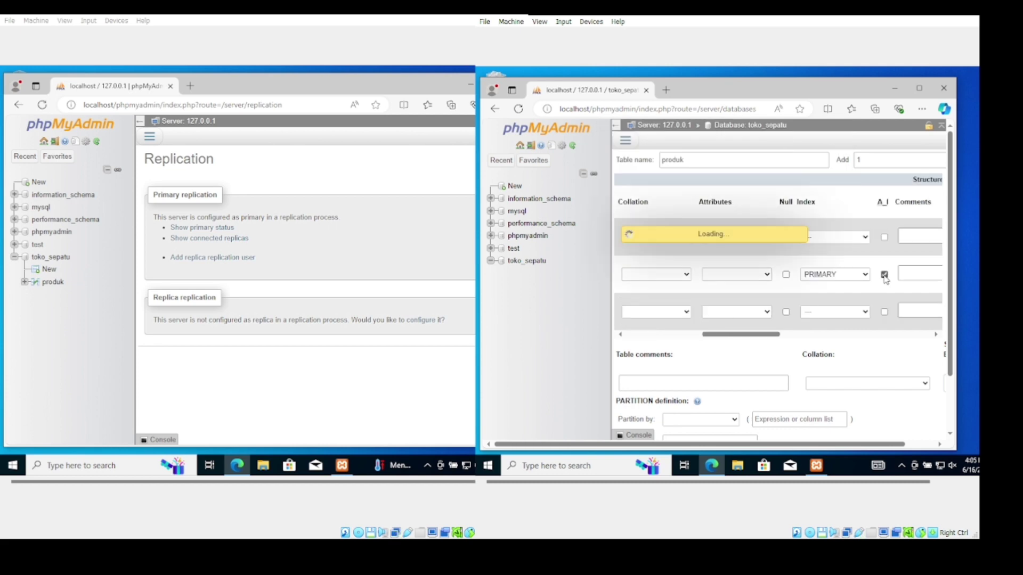
scroll(721, 285, "right", 5)
scroll(778, 319, "down", 5)
left_click(922, 397)
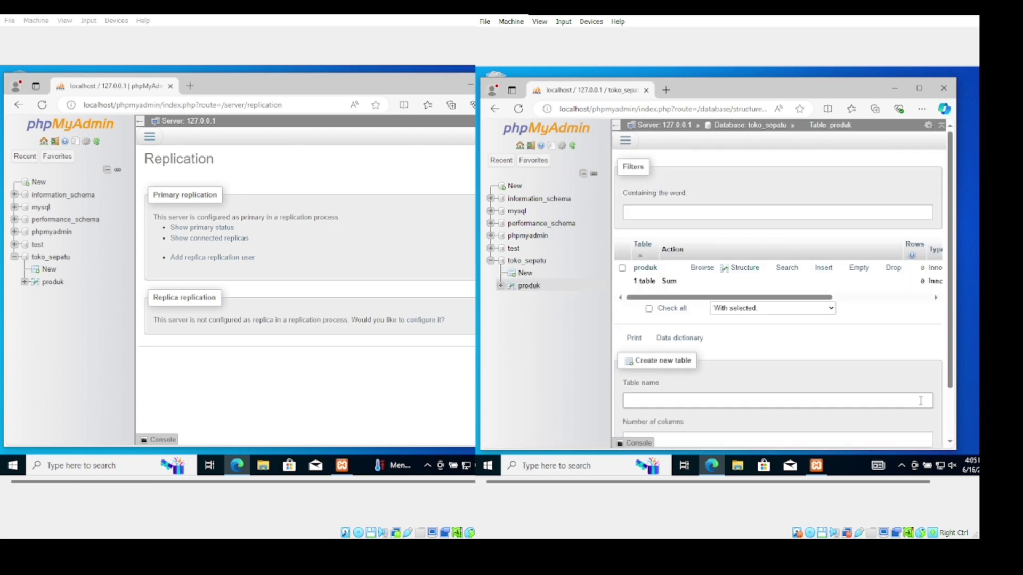
Add a new user account for host 200.201.32.1 with a user name and password
left_click(625, 141)
left_click(645, 296)
left_click(651, 302)
left_click(817, 219)
type("reza")
left_click(816, 247)
type("200.201.32.1")
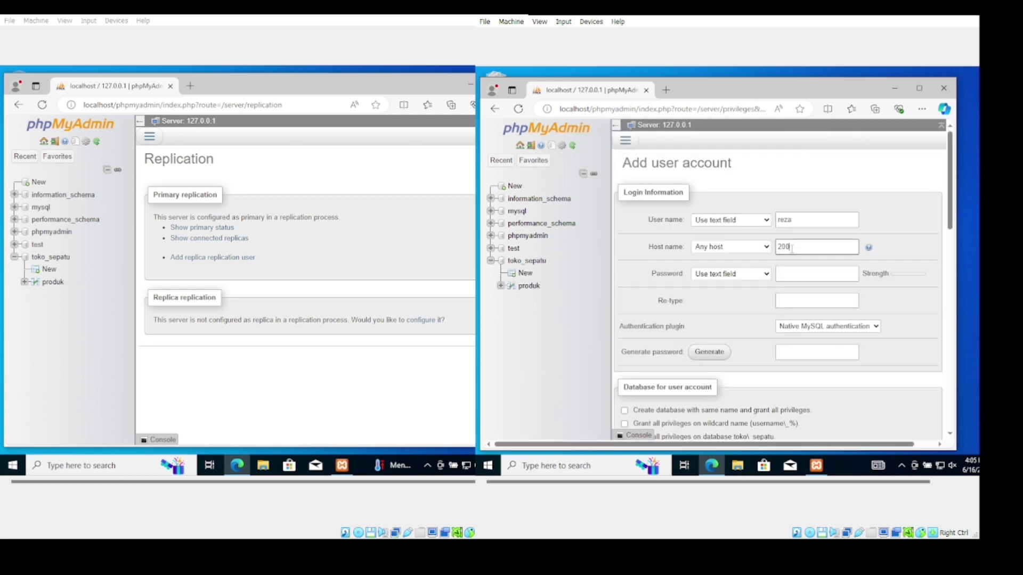
left_click(803, 274)
type("•••••••••••")
left_click(806, 301)
type("•••••••••••")
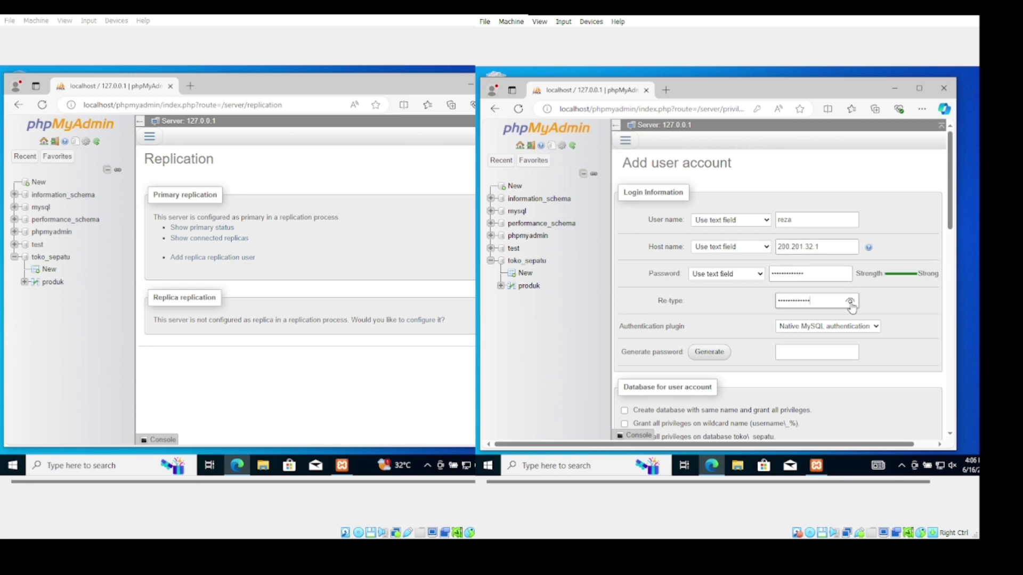
Grant the new account all privileges and submit it
scroll(852, 304, "down", 3)
left_click(701, 319)
scroll(764, 334, "down", 5)
scroll(764, 334, "down", 5)
left_click(925, 414)
left_click(687, 205)
Configure replication primary for toko_sepatu and select the generated settings lines
scroll(806, 320, "down", 5)
left_click(925, 418)
left_click(626, 141)
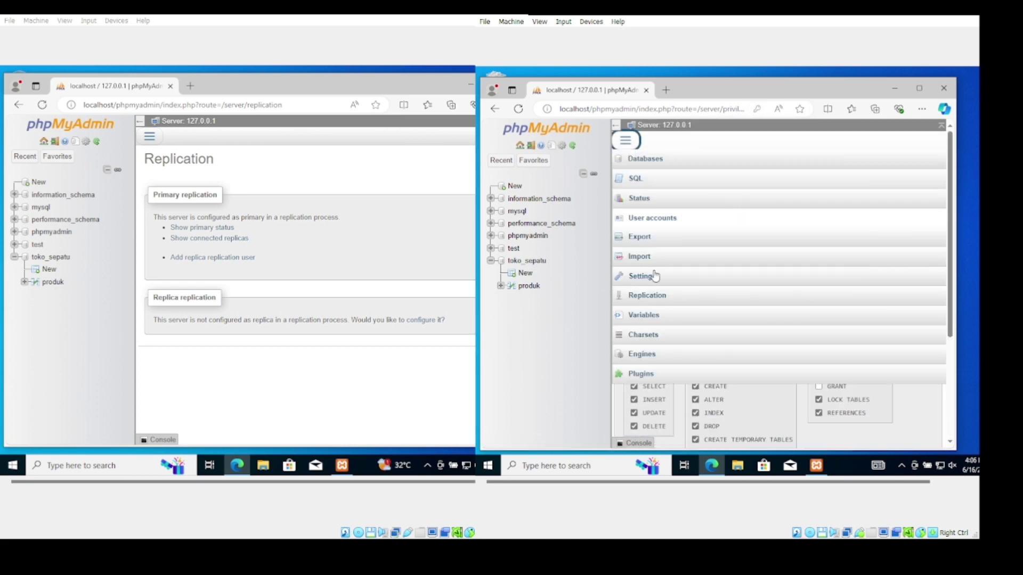
left_click(651, 295)
left_click(683, 274)
left_click(649, 338)
Paste the replication lines under [mysqld] in my.ini, comment out the old server-id, and save
scroll(768, 320, "down", 3)
left_click_drag(706, 347, 620, 320)
key("ctrl+c")
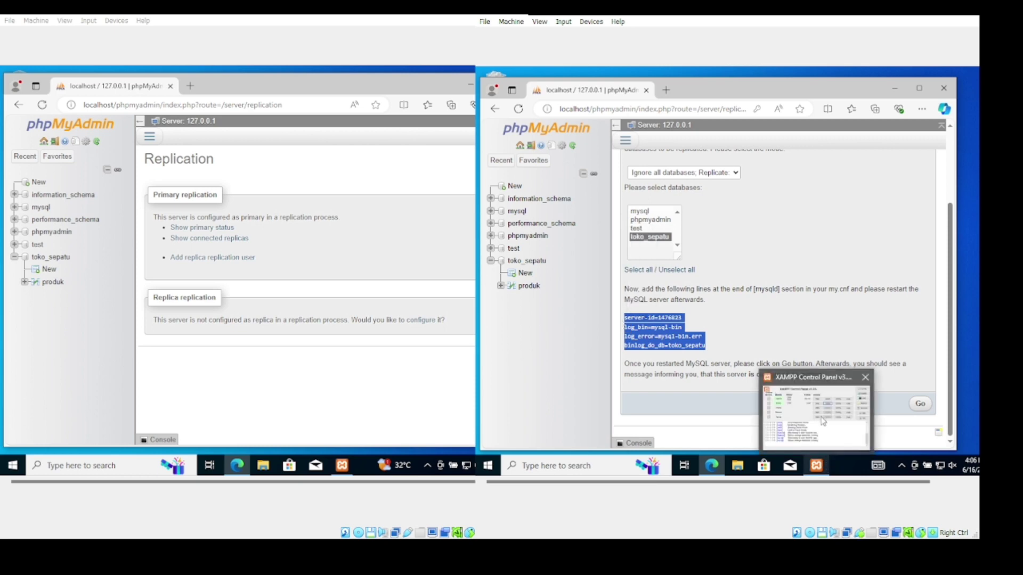
left_click(816, 465)
left_click(729, 141)
left_click(746, 149)
scroll(688, 287, "down", 3)
left_click(601, 297)
key("ctrl+v")
scroll(640, 304, "down", 15)
type("#")
left_click(572, 171)
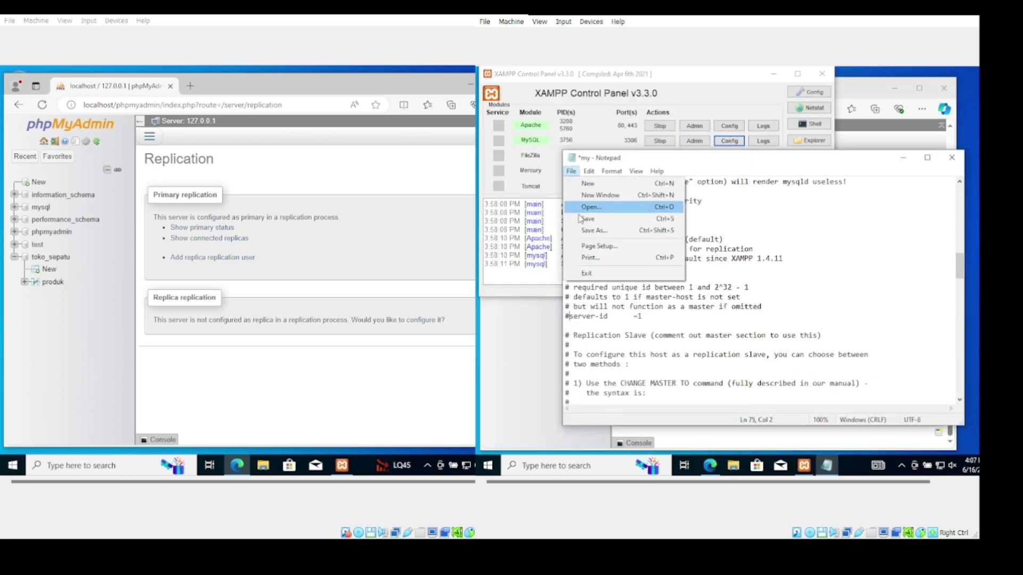
left_click(583, 220)
Restart MySQL and confirm the second server as replication primary
left_click(663, 142)
left_click(666, 142)
left_click(774, 73)
left_click(919, 402)
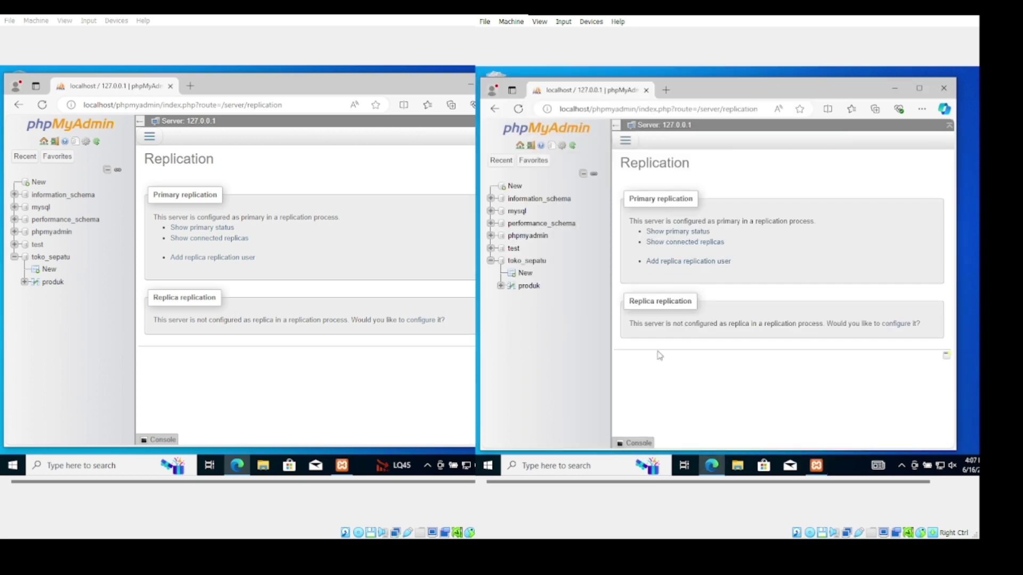
Open the replica configuration form and enter the primary's user name and password
left_click(904, 324)
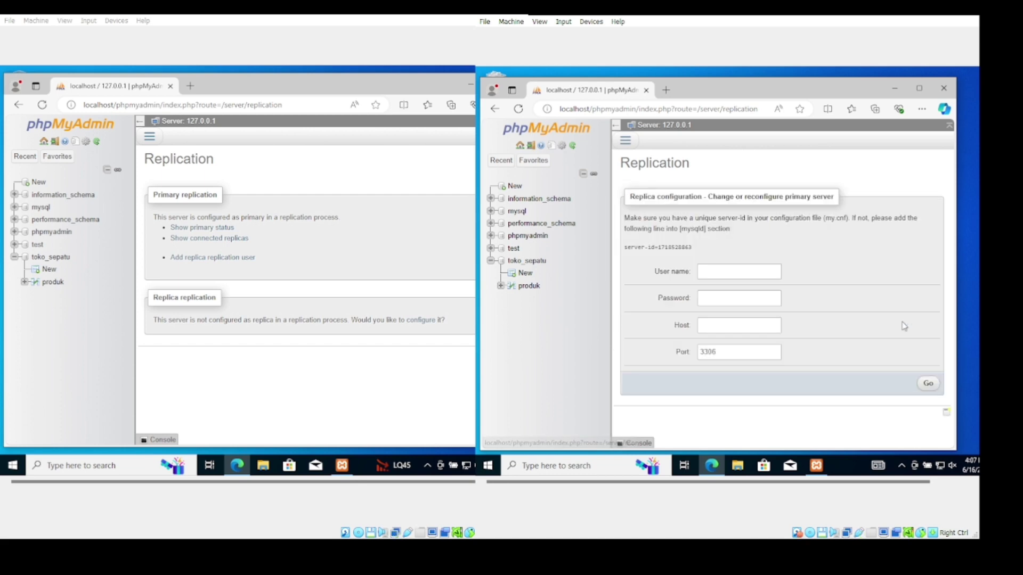
left_click(721, 274)
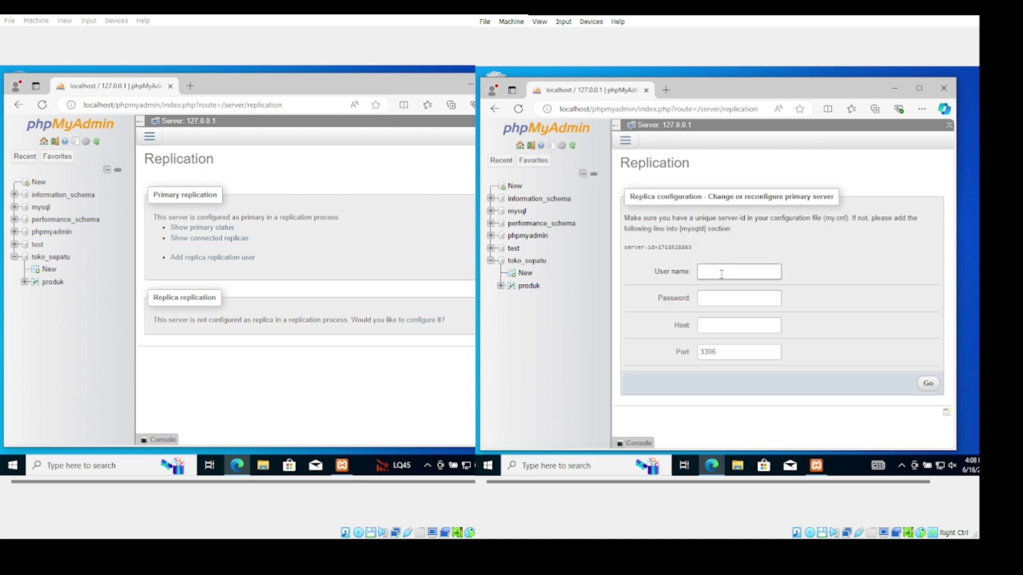
type("reza")
left_click(720, 298)
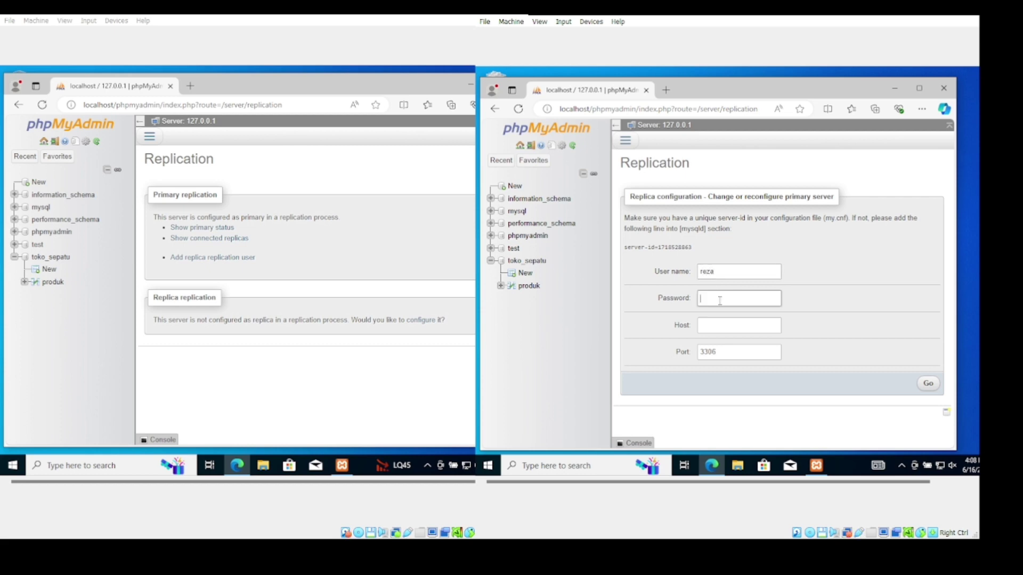
double_click(720, 300)
Enter host 200.20.32, submit, and copy $cfg['AllowArbitraryServer'] from the resulting error
left_click(725, 327)
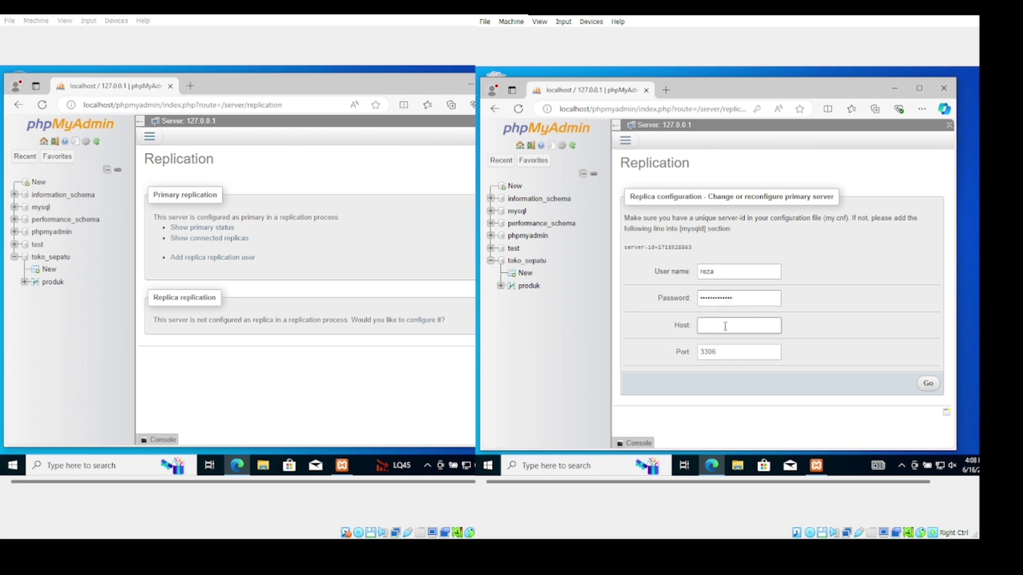
type("200.20.32.1")
left_click(927, 385)
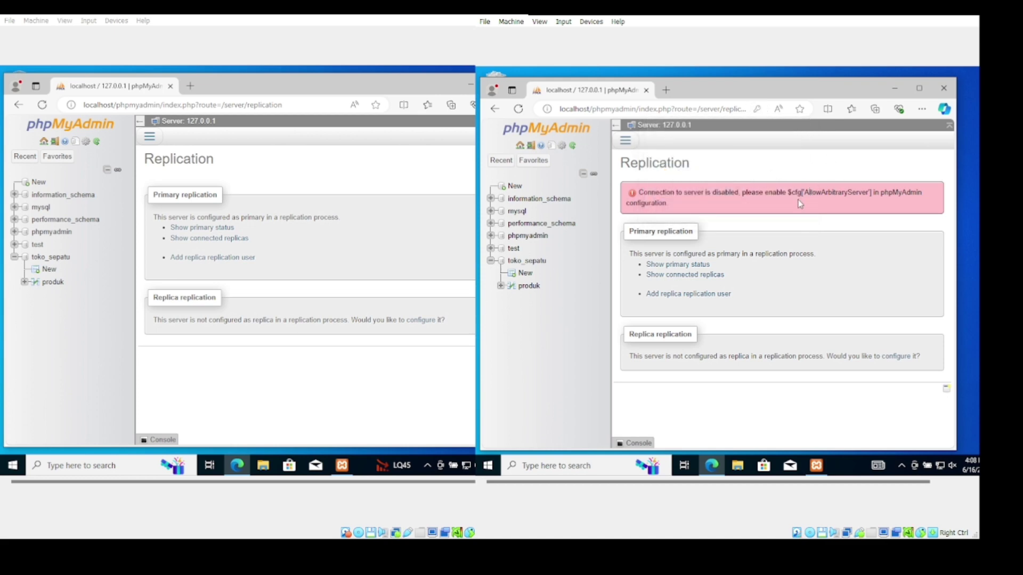
left_click_drag(789, 191, 872, 190)
key("ctrl+c")
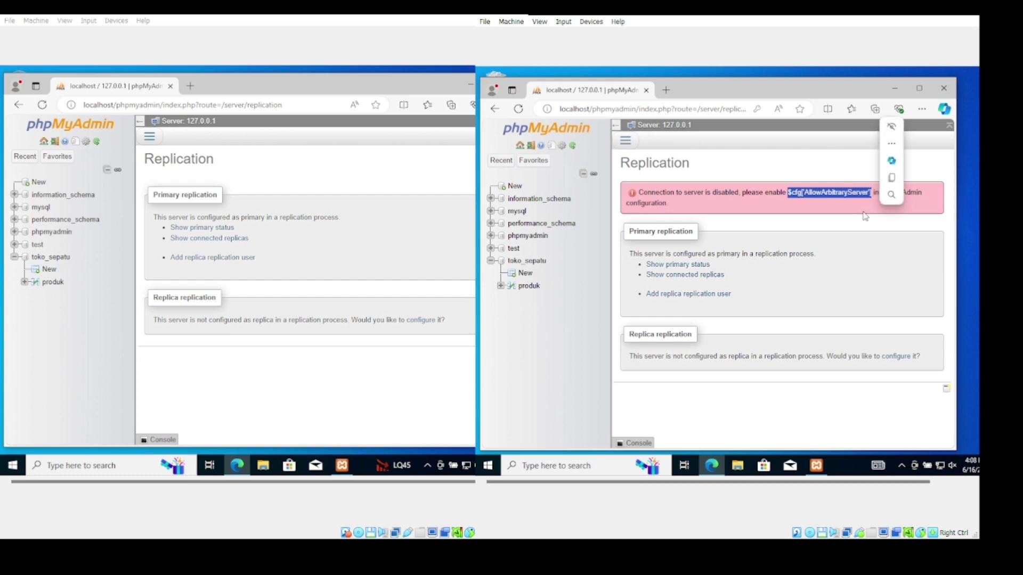
left_click(894, 179)
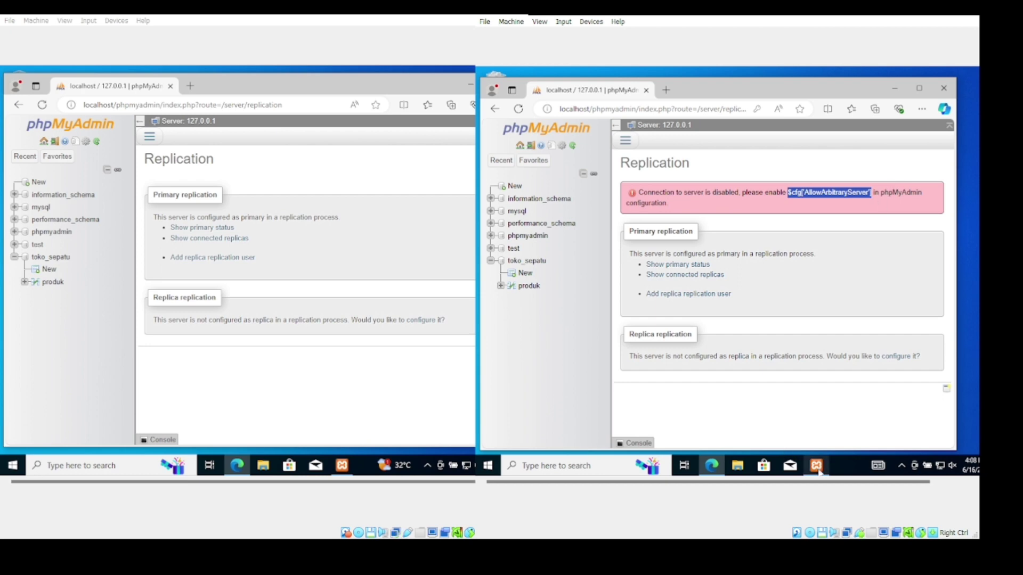
Add $cfg['AllowArbitraryServer'] = true on a new line in phpMyAdmin's config.inc.php
mouse_move(816, 465)
left_click(823, 417)
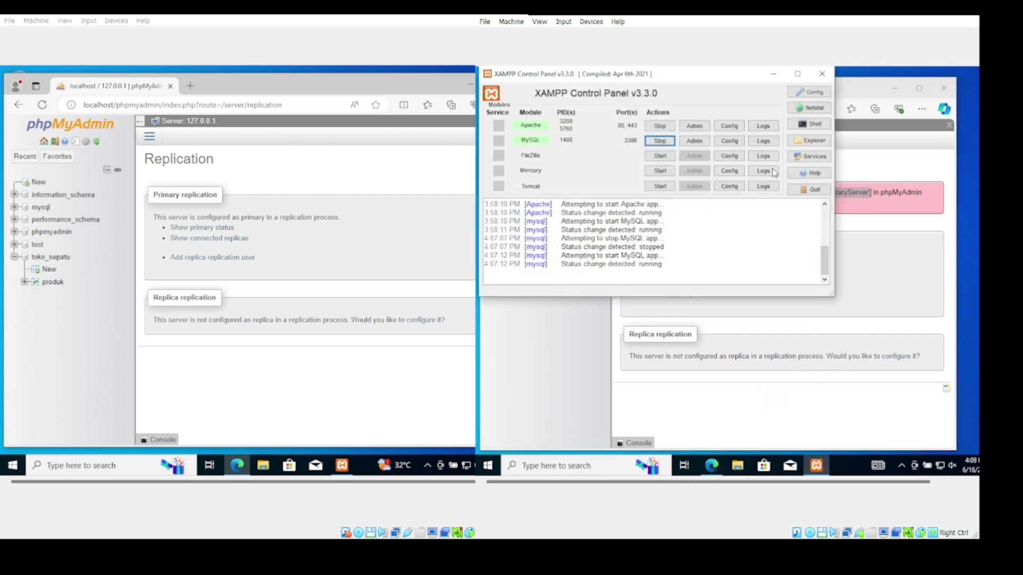
left_click(729, 125)
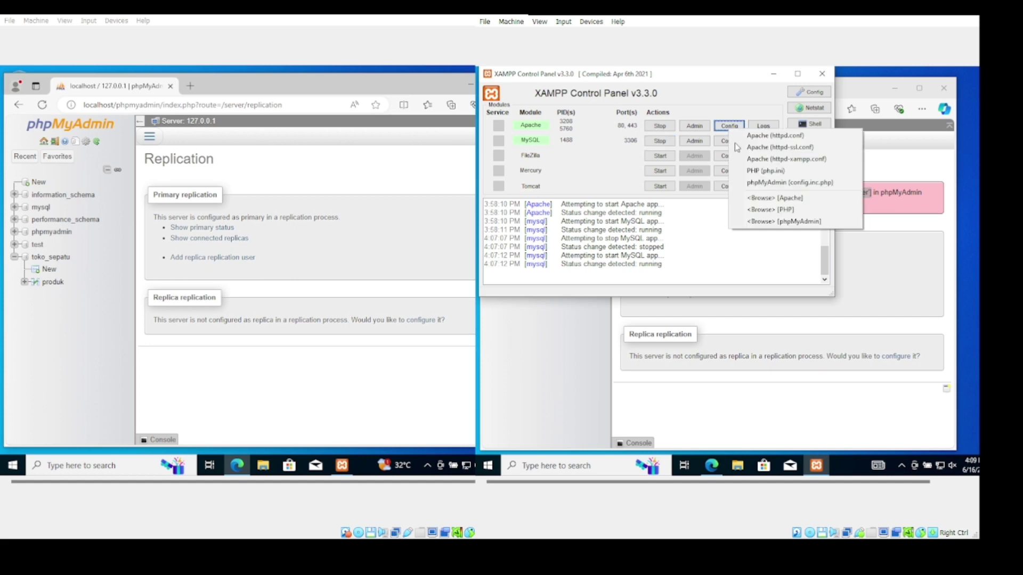
left_click(753, 183)
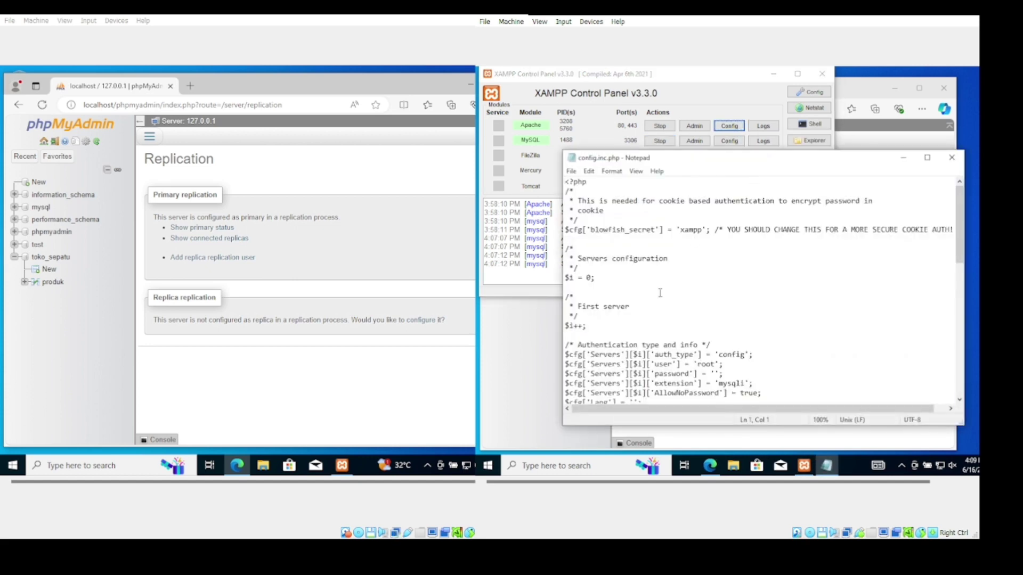
scroll(659, 295, "down", 7)
scroll(656, 303, "down", 4)
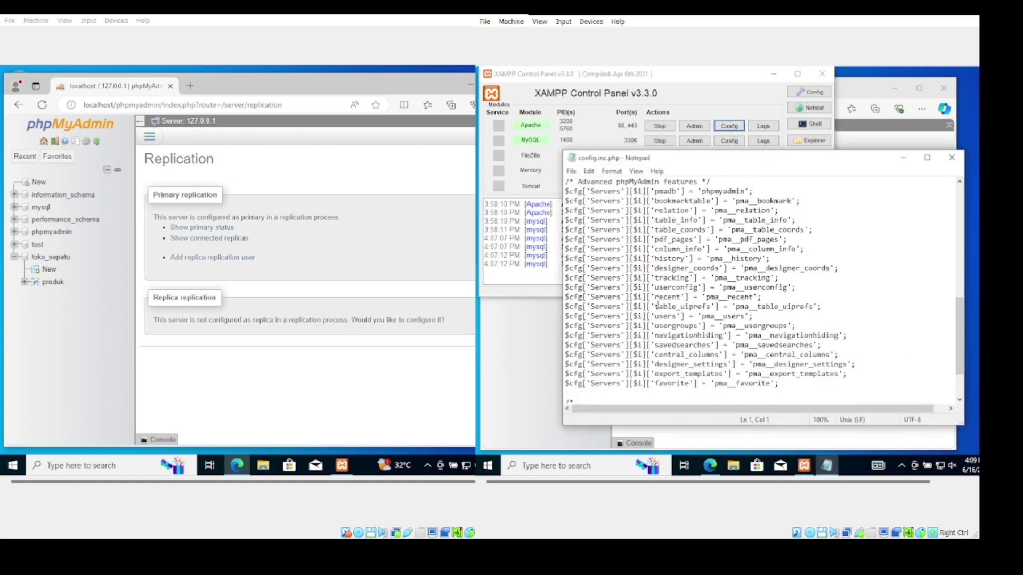
scroll(656, 306, "down", 2)
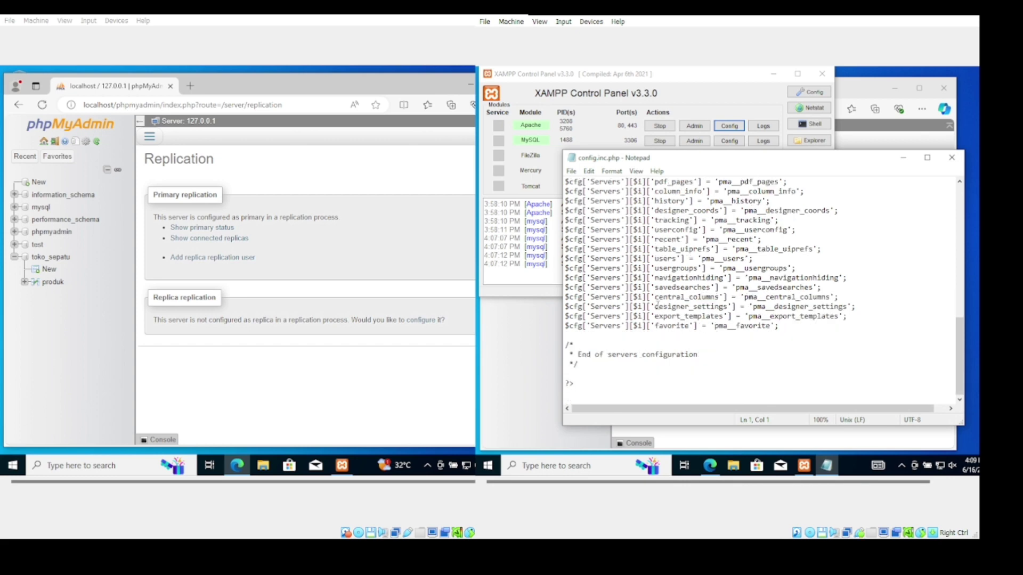
left_click(778, 325)
key("Return")
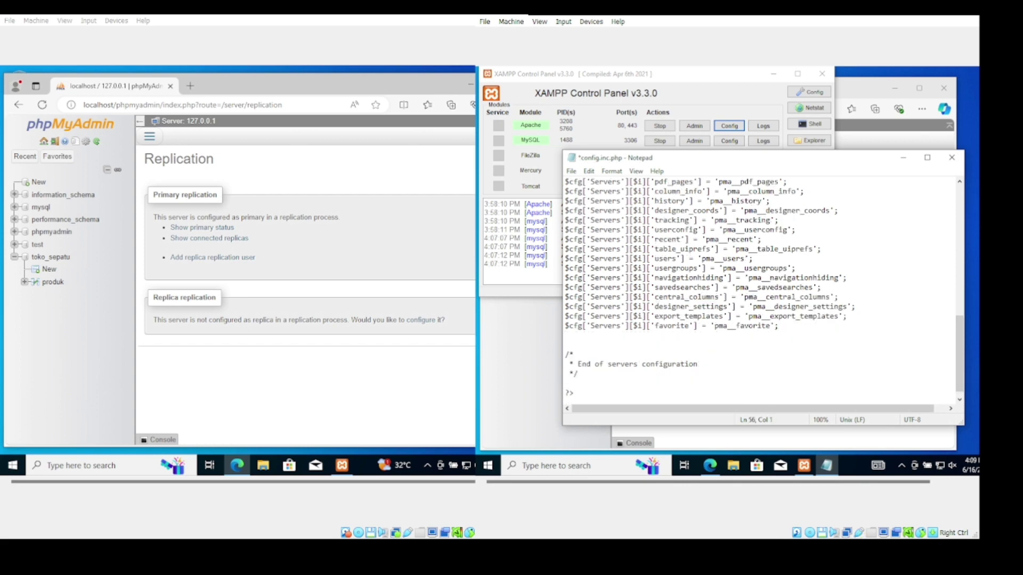
key("ctrl+v")
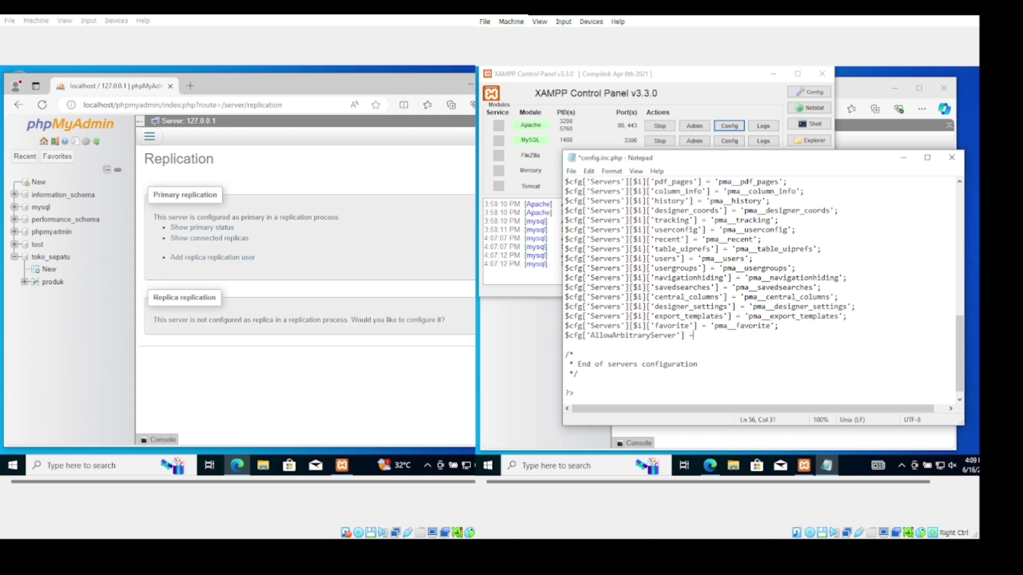
type("= true;")
Save and close config.inc.php, restart Apache, and reload the phpMyAdmin replication page
left_click(571, 171)
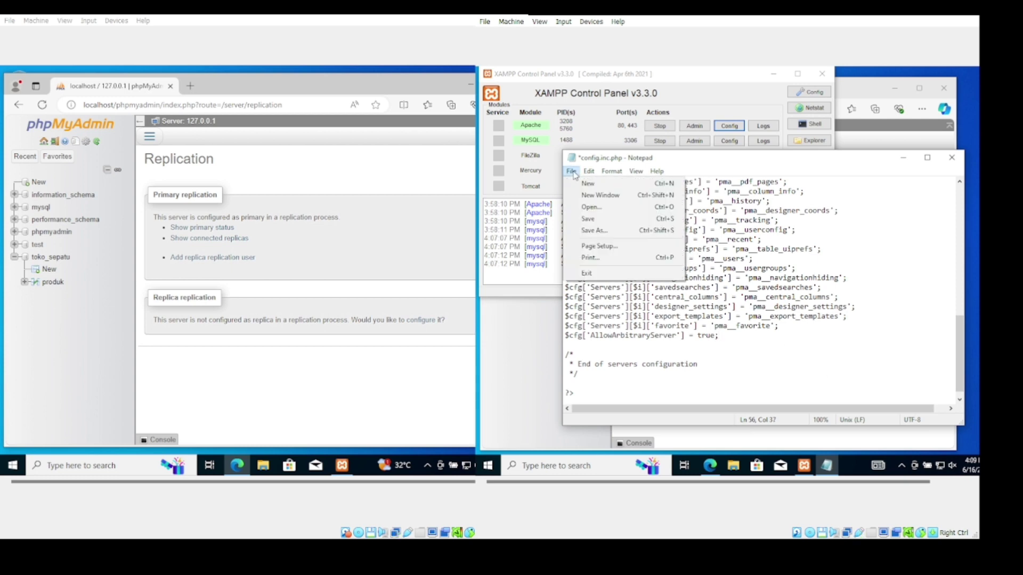
left_click(588, 219)
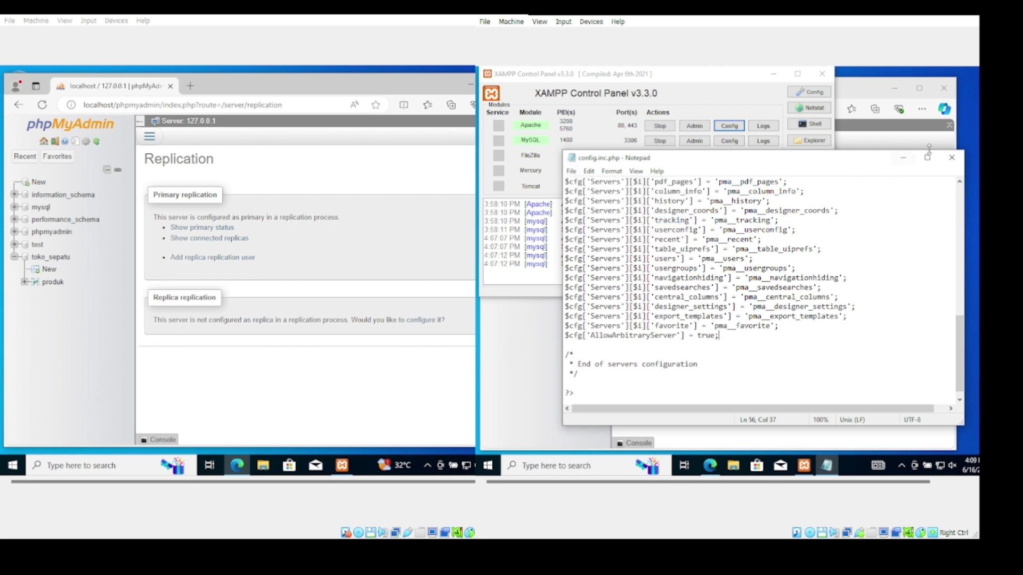
left_click(951, 160)
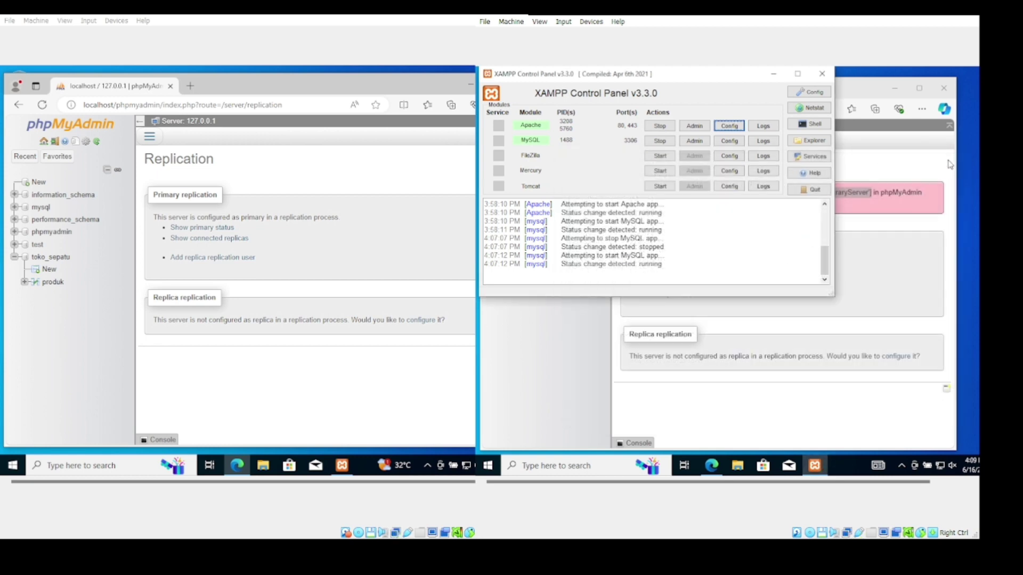
left_click(660, 128)
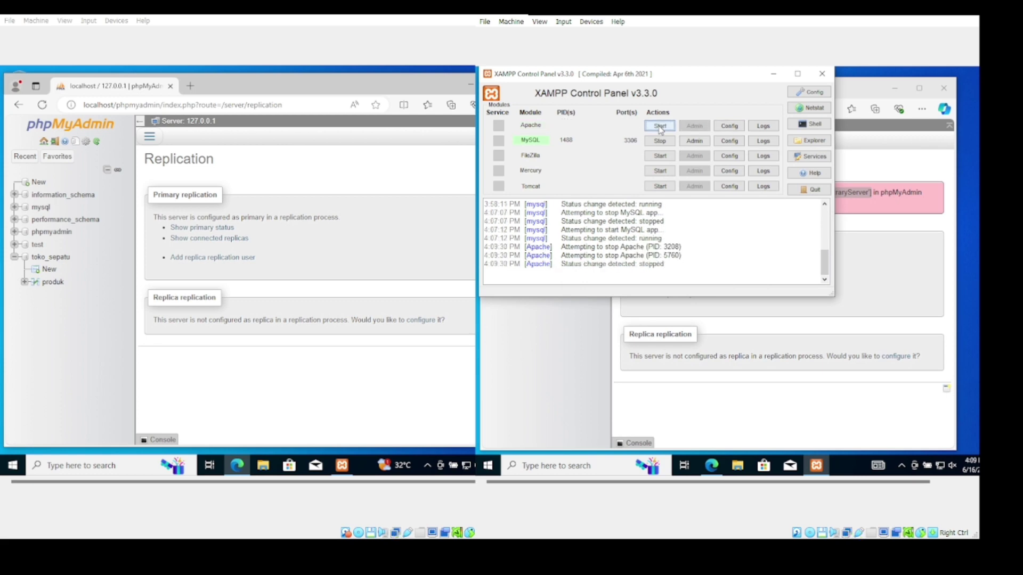
left_click(660, 127)
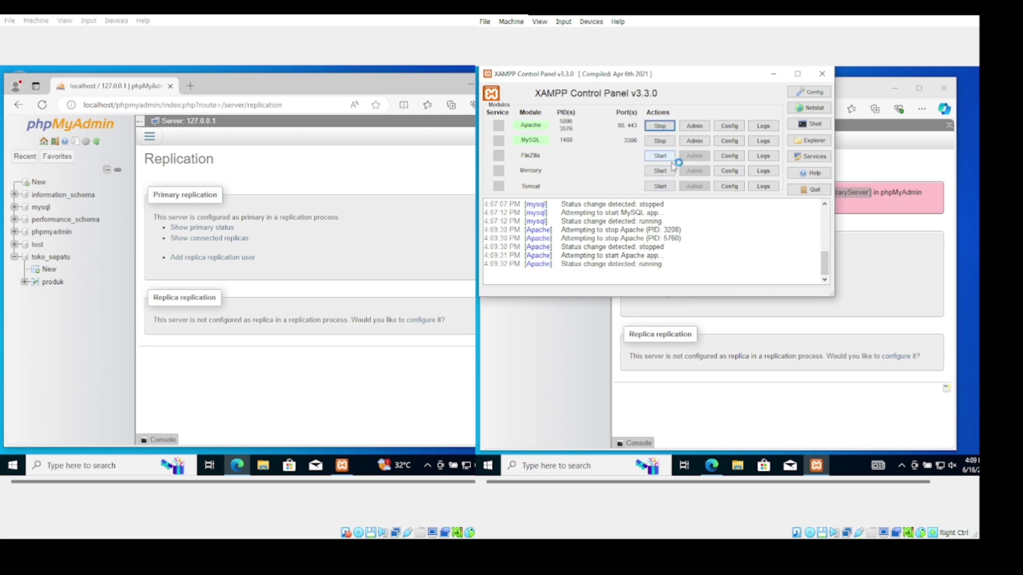
left_click(772, 74)
left_click(590, 128)
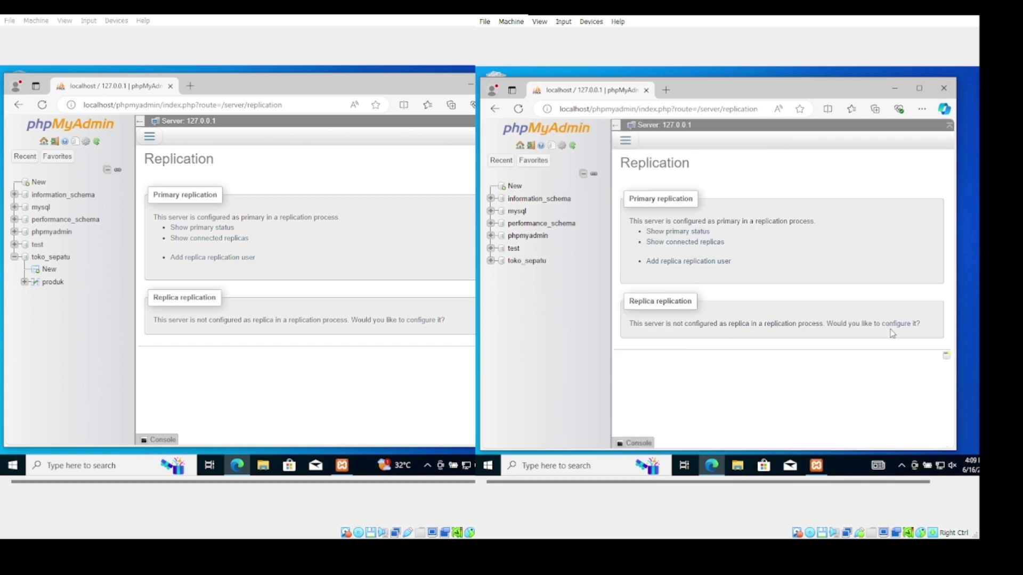
Fill the replica form with the saved user name, password and host 200.201.32.1, and submit
left_click(900, 326)
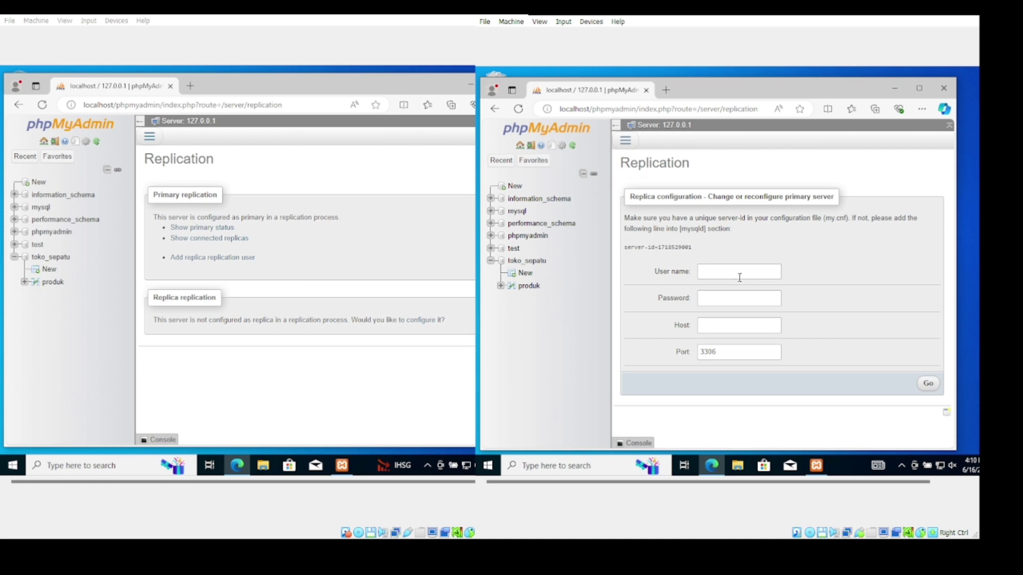
left_click(724, 272)
left_click(722, 301)
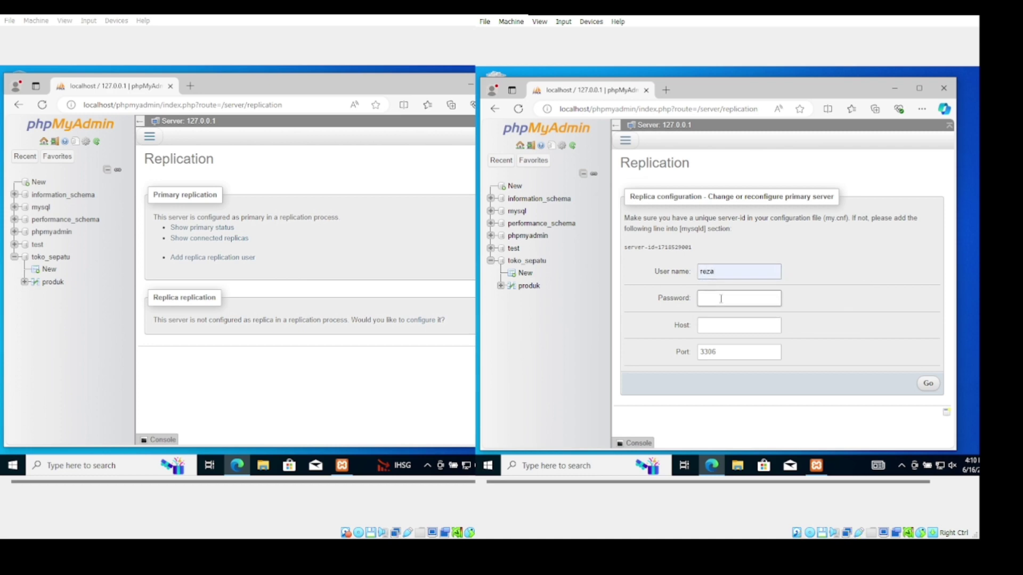
type("••")
left_click(721, 326)
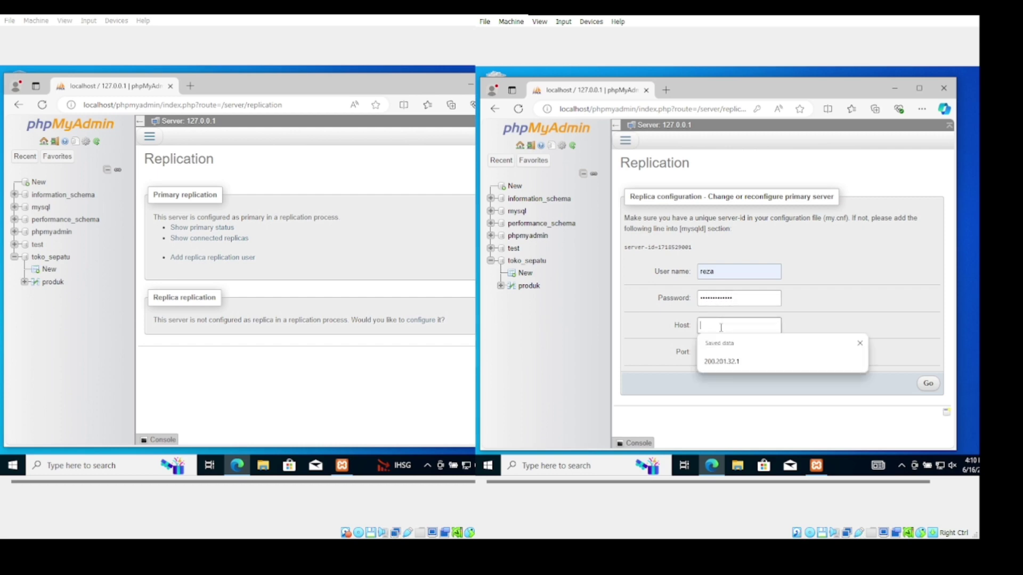
left_click(722, 361)
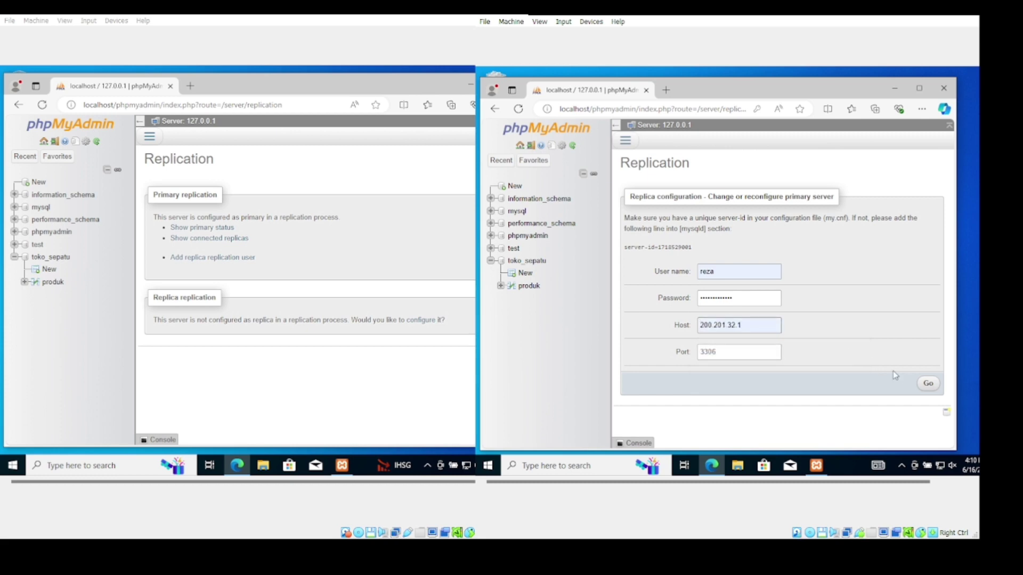
left_click(926, 387)
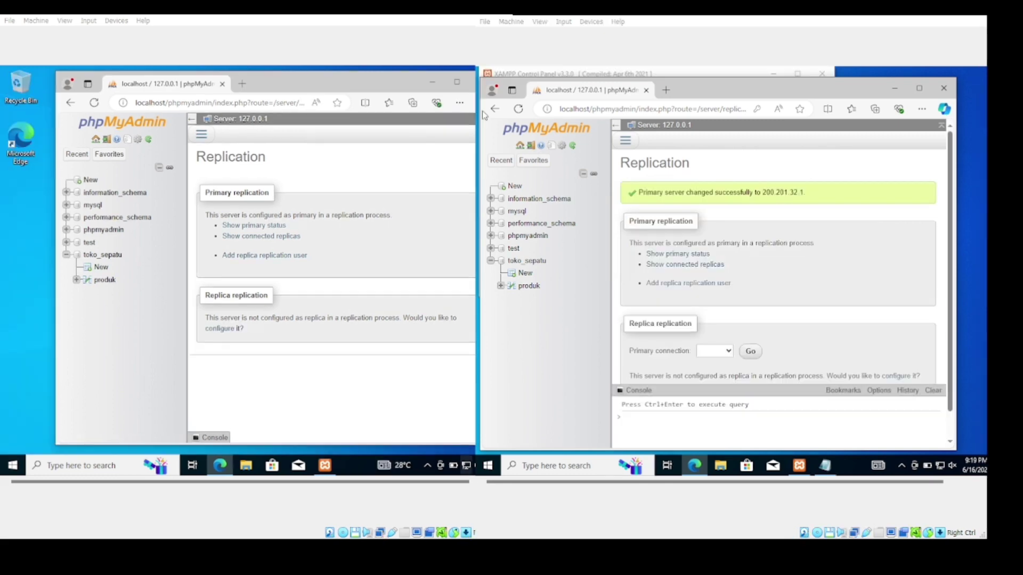
Submit the first VM's replica settings and copy the AllowArbitraryServer setting name from the error
left_click(219, 330)
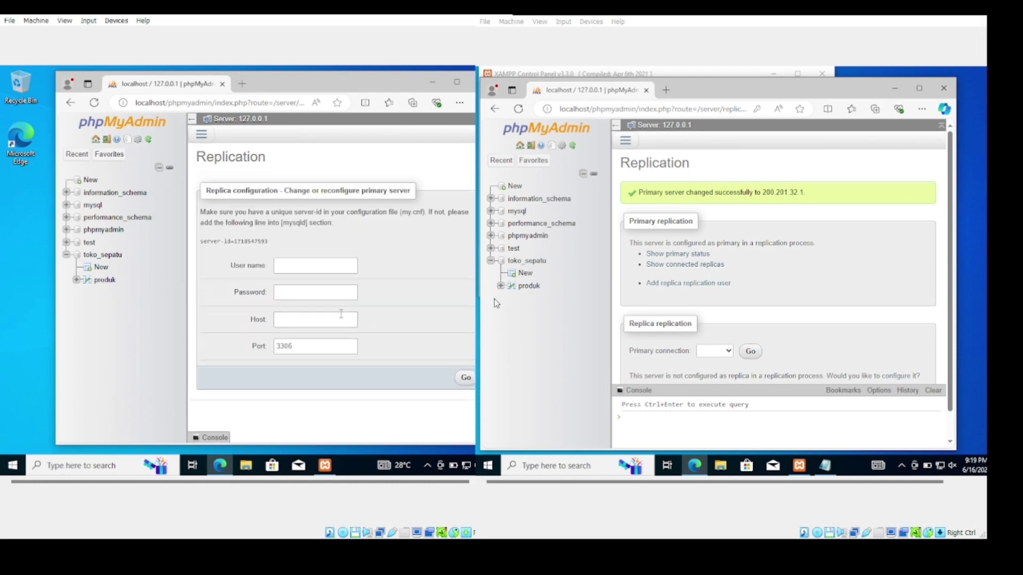
left_click(298, 266)
left_click(294, 295)
type("password")
left_click(296, 320)
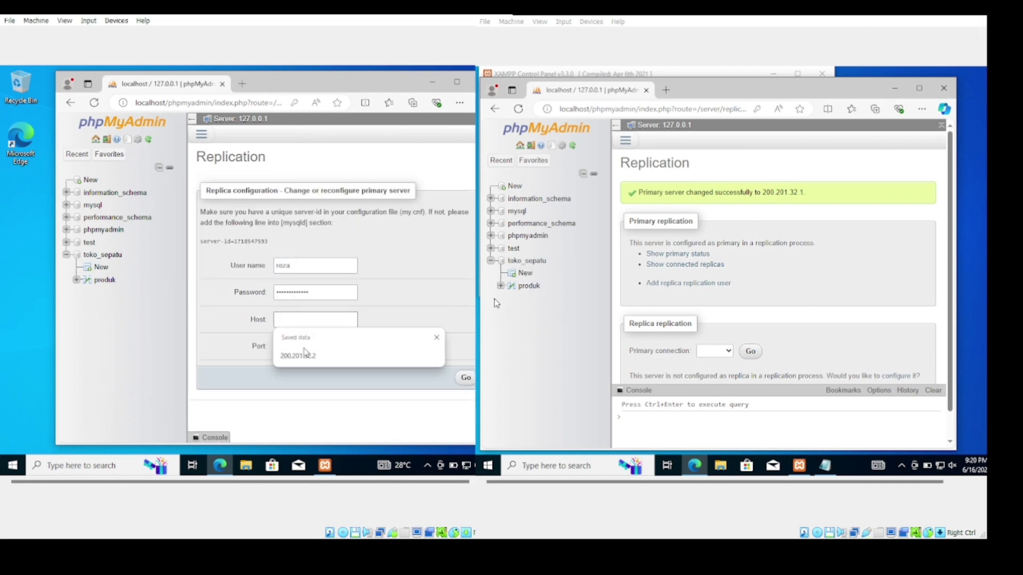
left_click(288, 346)
left_click(466, 377)
left_click_drag(363, 186, 448, 187)
key("ctrl+c")
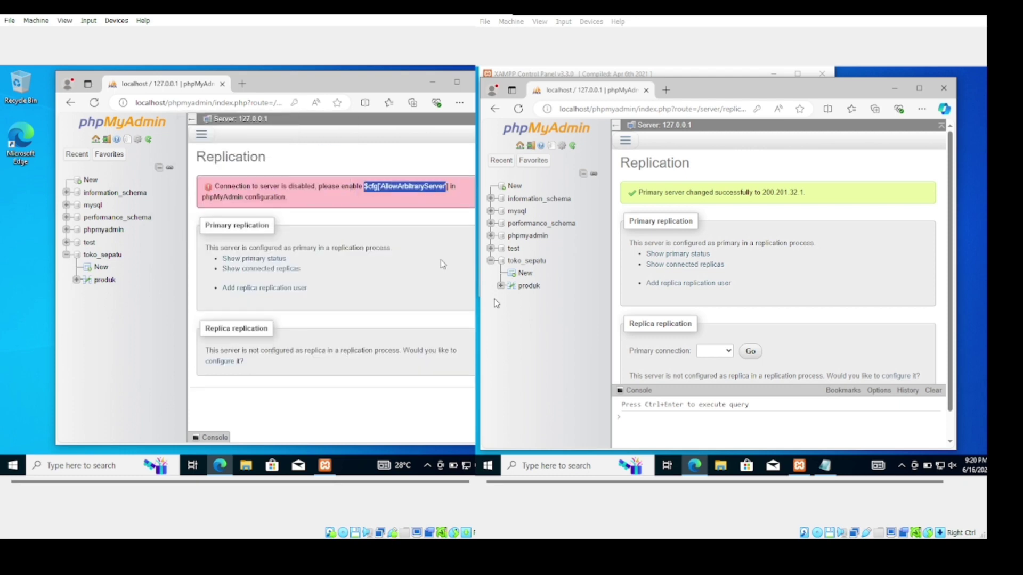
Add the AllowArbitraryServer setting to phpMyAdmin's config.inc.php, save it, and restart Apache
left_click(331, 470)
left_click(256, 126)
left_click(289, 178)
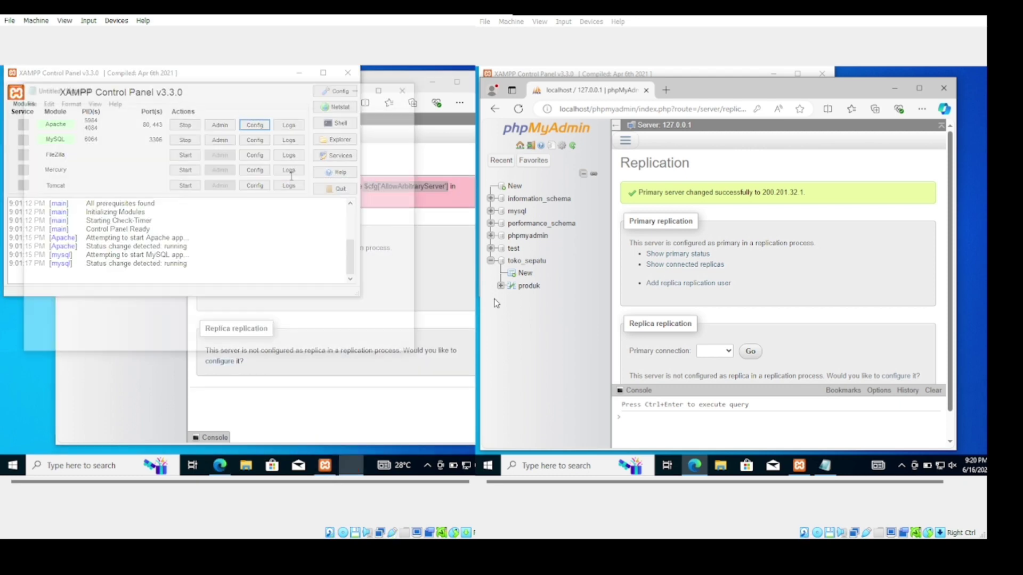
scroll(261, 239, "down", 13)
left_click(250, 262)
key("ctrl+v")
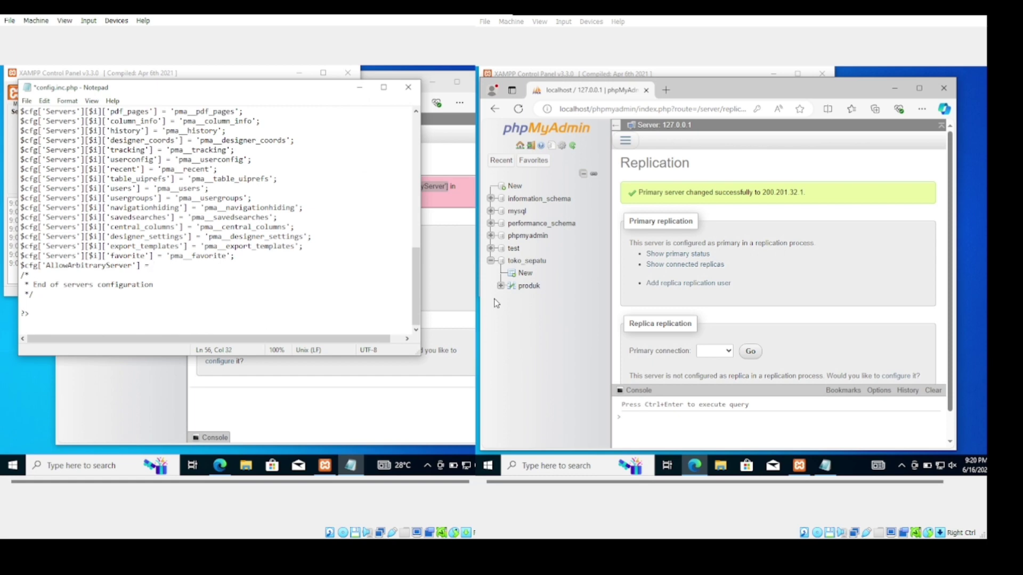
key("ctrl+s")
left_click(359, 88)
left_click(185, 126)
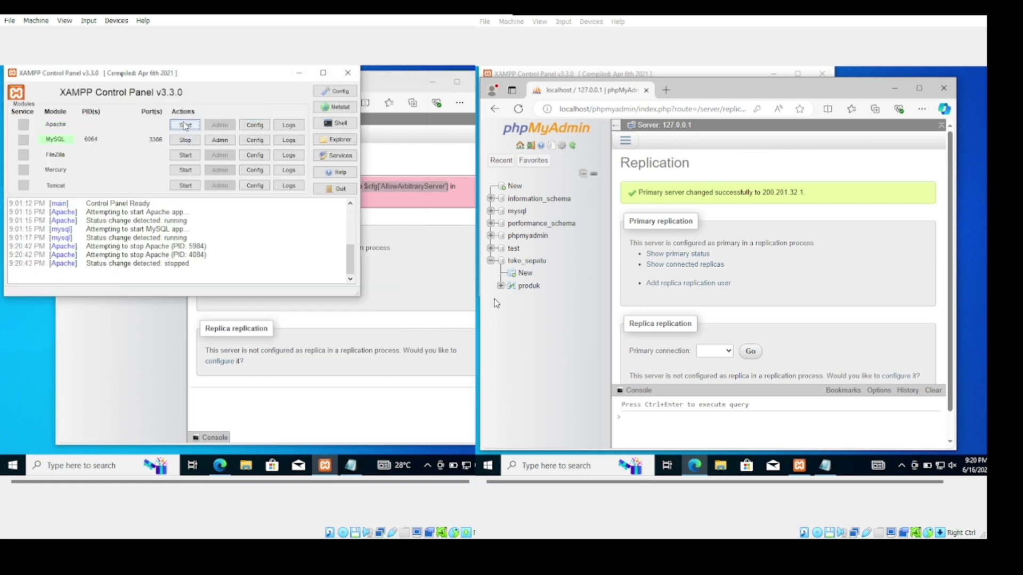
left_click(184, 125)
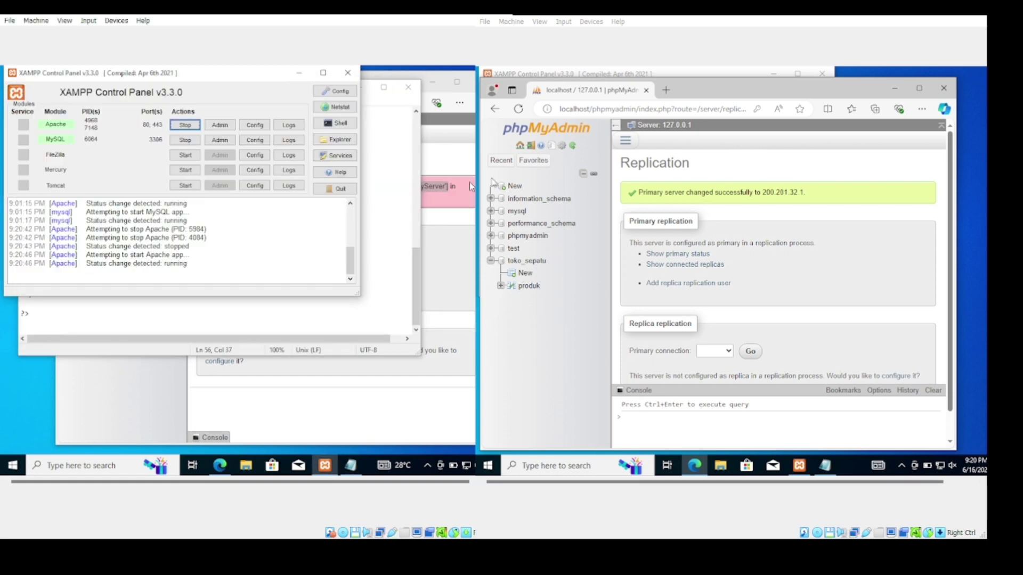
Return to the left server's replication page and open the primary server form
left_click(294, 75)
left_click(360, 89)
left_click(93, 102)
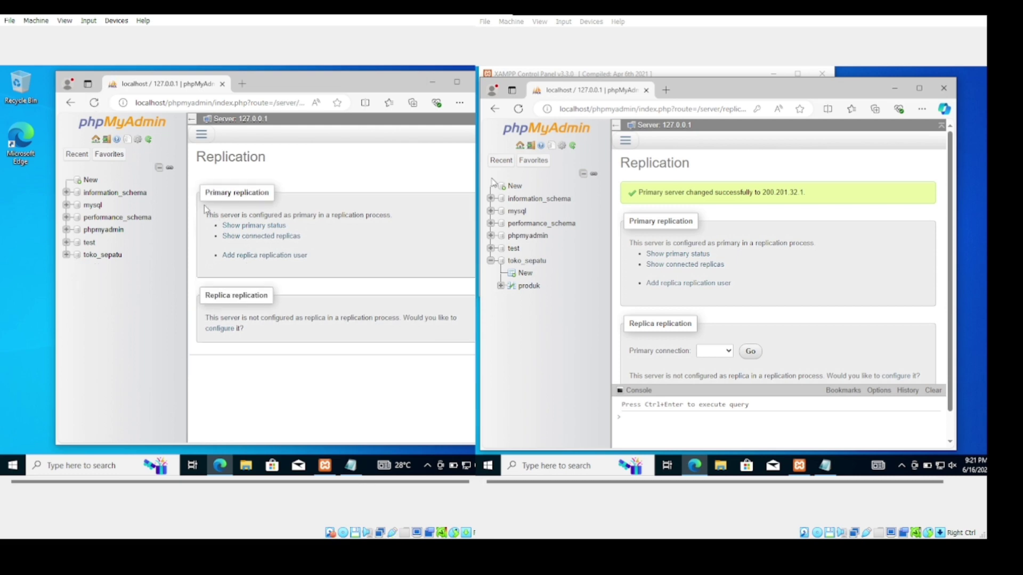
left_click(228, 331)
Enter the replication user, password and host 200.201.32.2, then submit the primary server settings
left_click(313, 267)
left_click(303, 321)
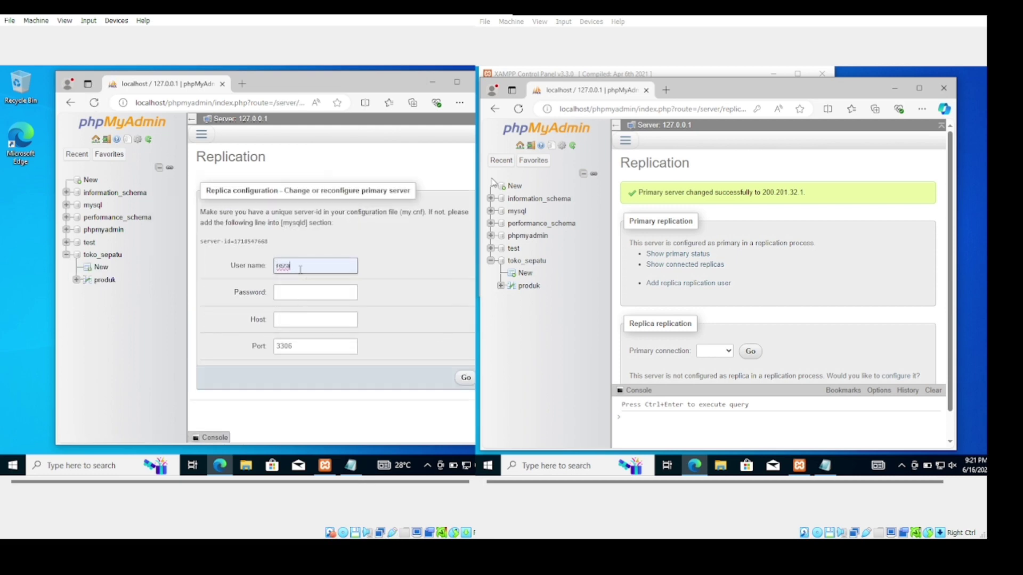
double_click(301, 269)
left_click(301, 292)
type("r")
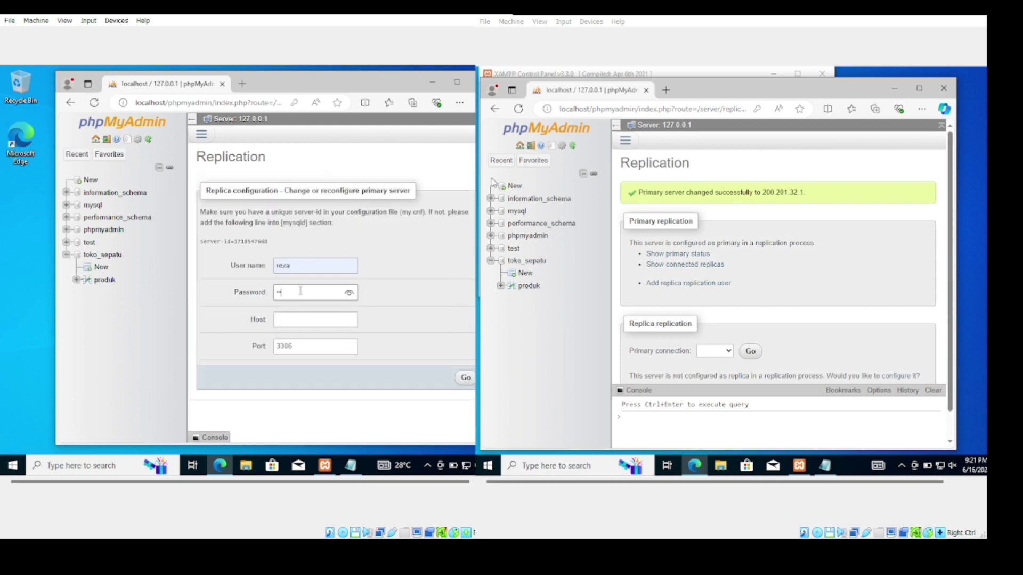
left_click(314, 320)
left_click(299, 355)
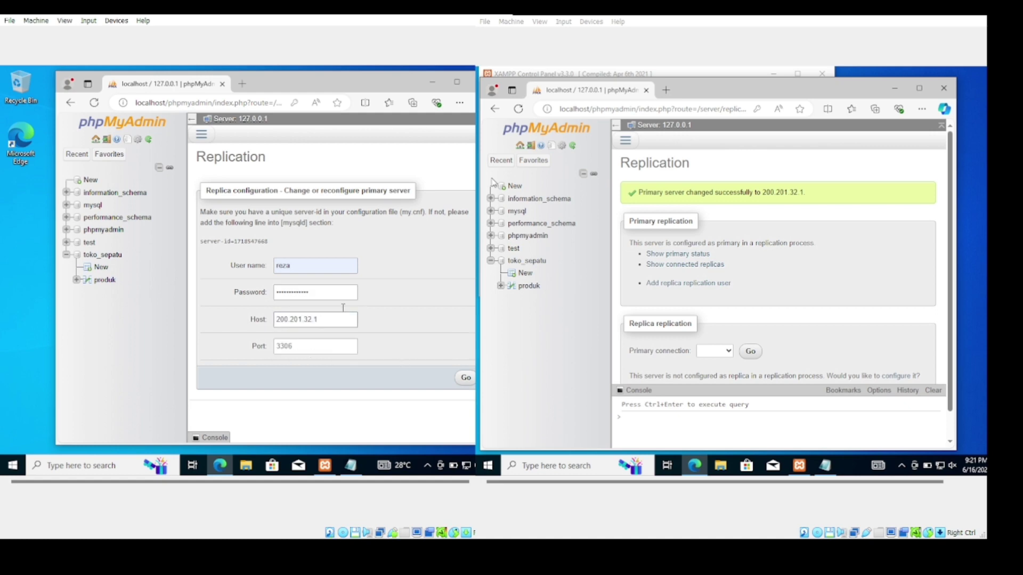
left_click(324, 317)
key("BackSpace")
type("2")
left_click(465, 378)
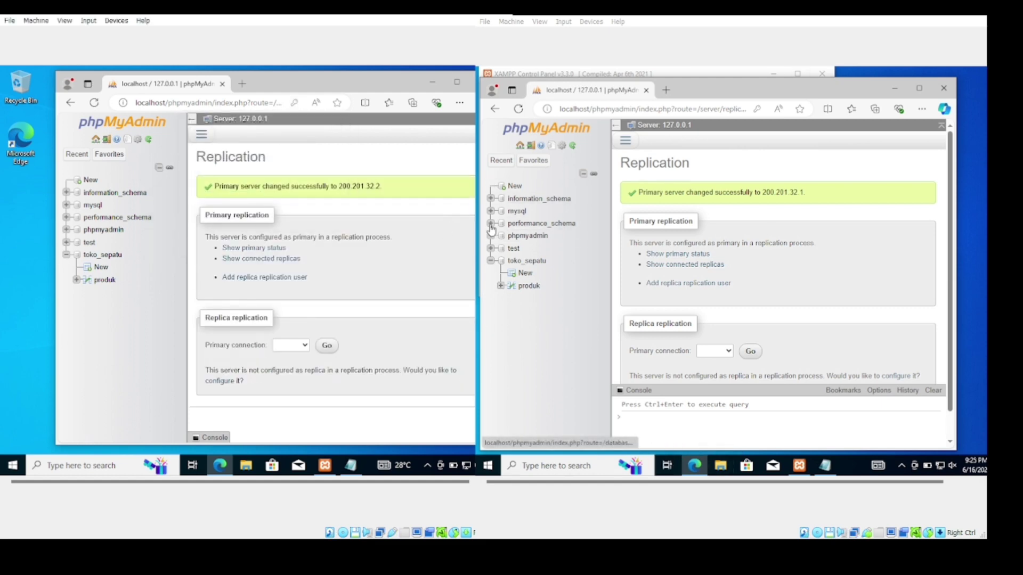
Open the Insert form for the produk table in toko_sepatu
left_click(102, 259)
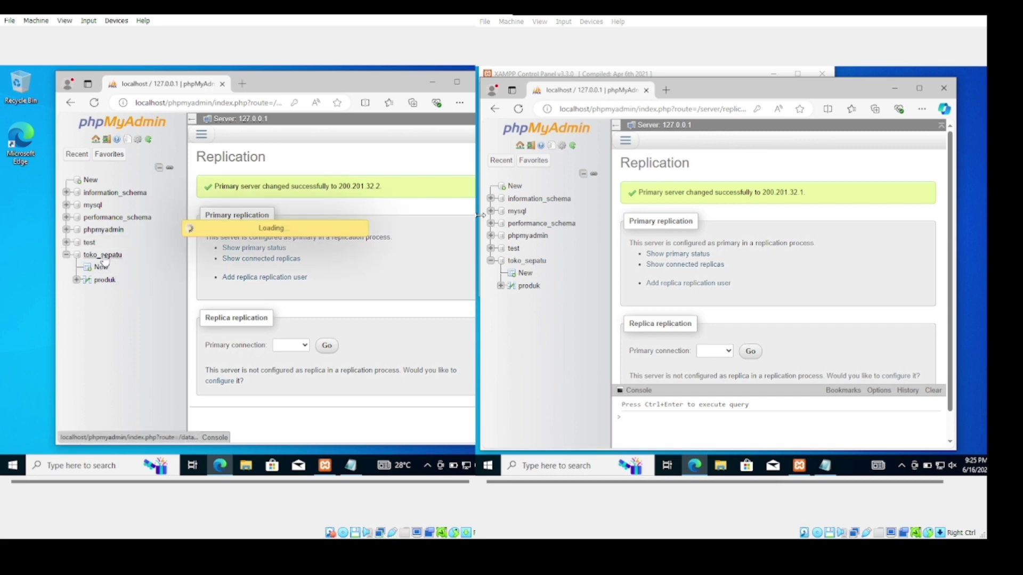
left_click(201, 134)
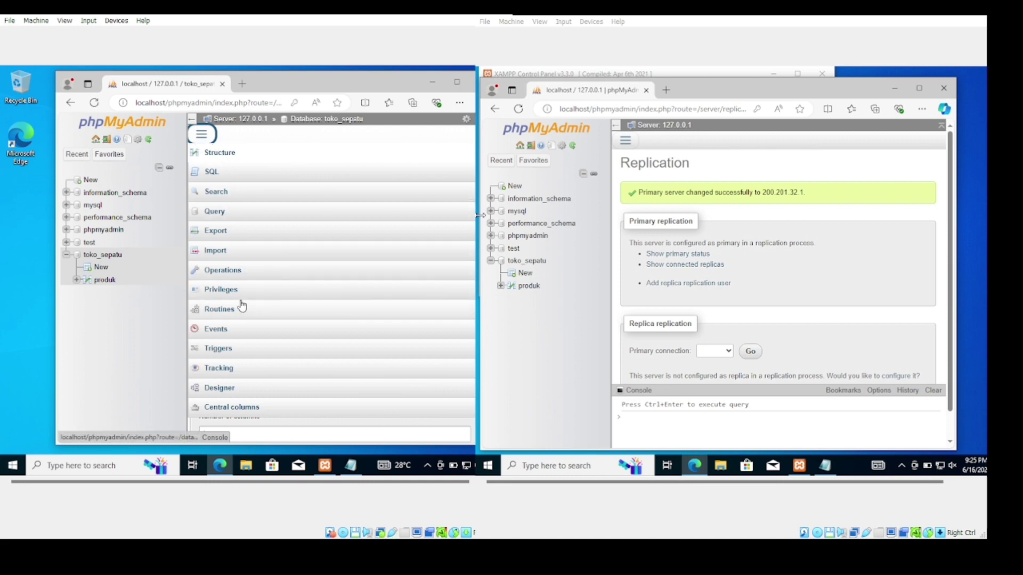
left_click(104, 279)
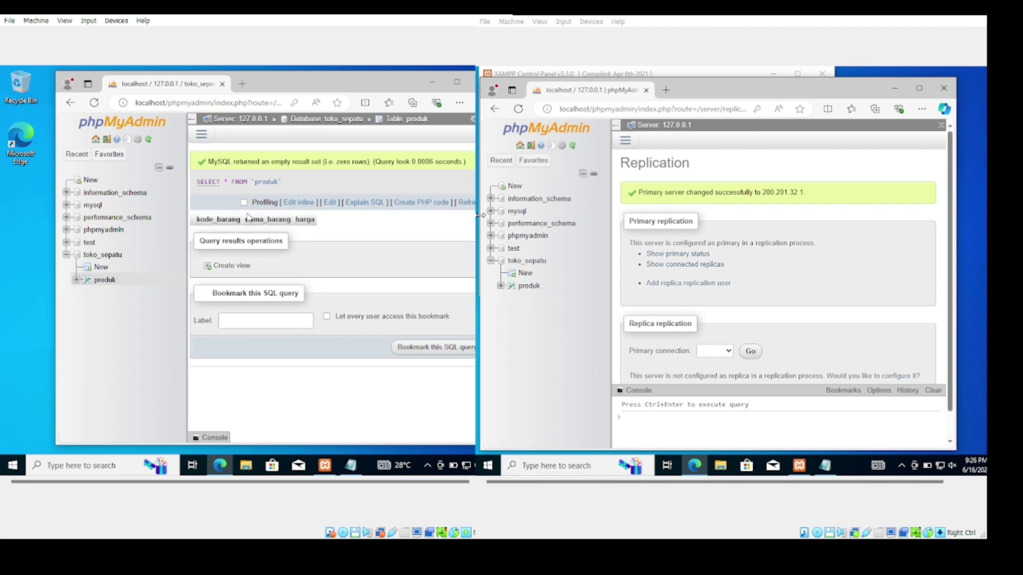
left_click(193, 140)
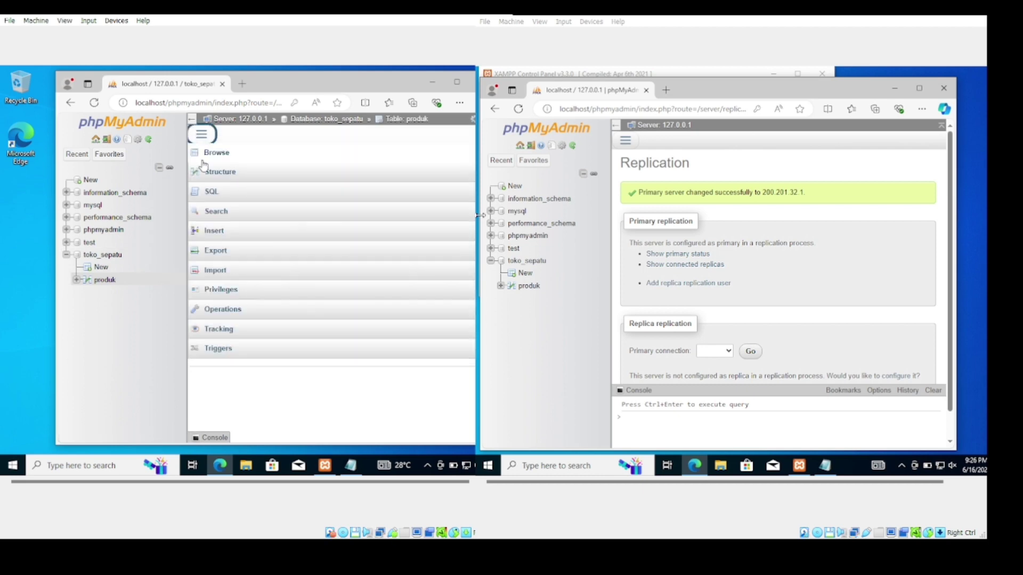
left_click(220, 234)
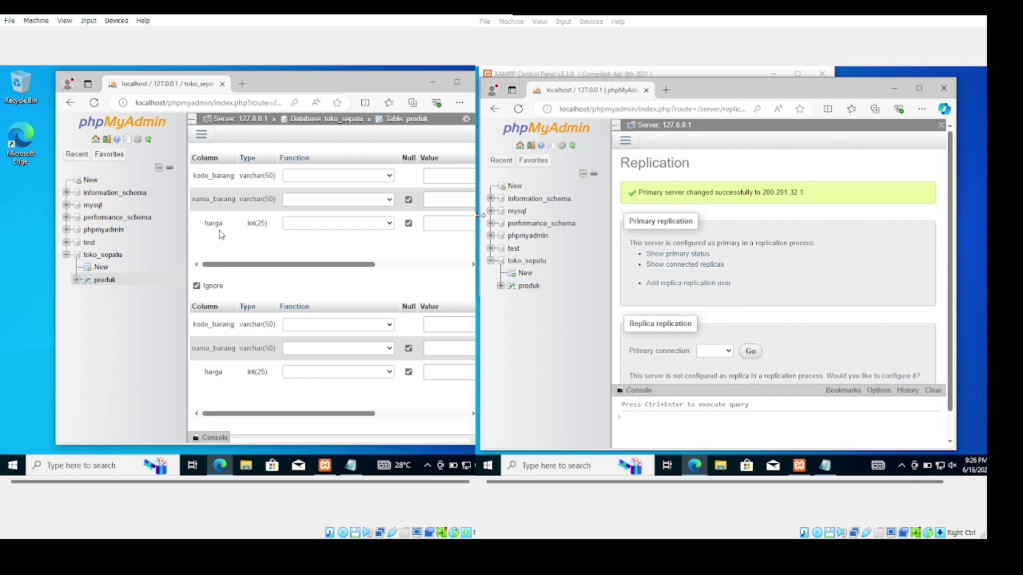
Enter kode_barang A189, nama_barang Adidas and harga 90000, and save the row
scroll(376, 271, "right", 2)
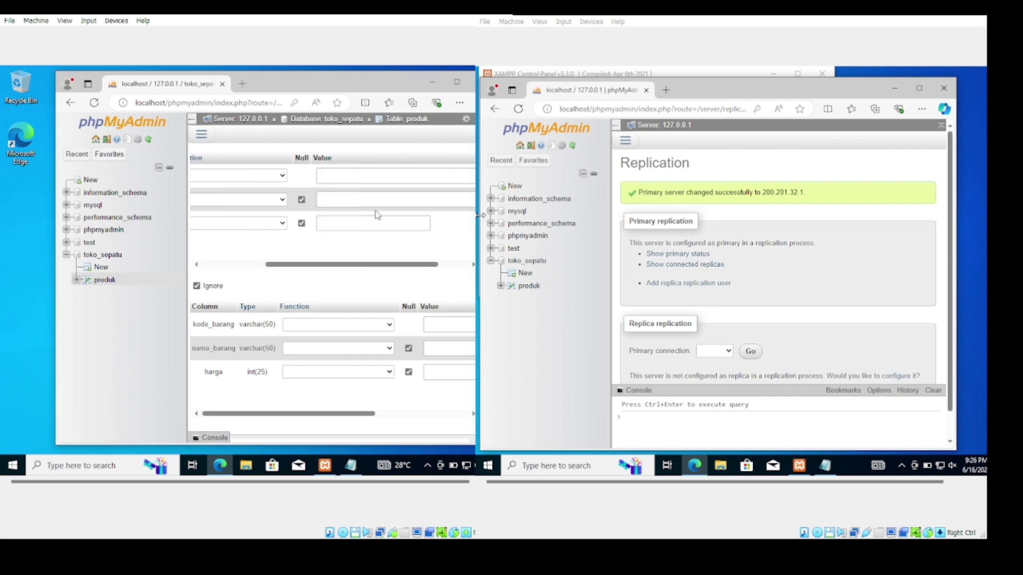
left_click(387, 175)
type("065122")
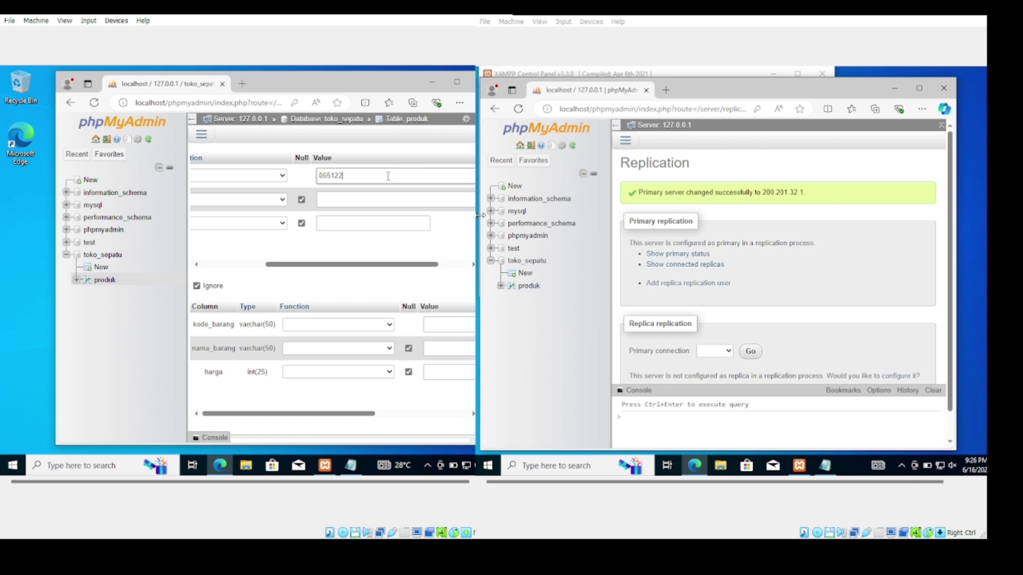
key("BackSpace")
key("BackSpace")
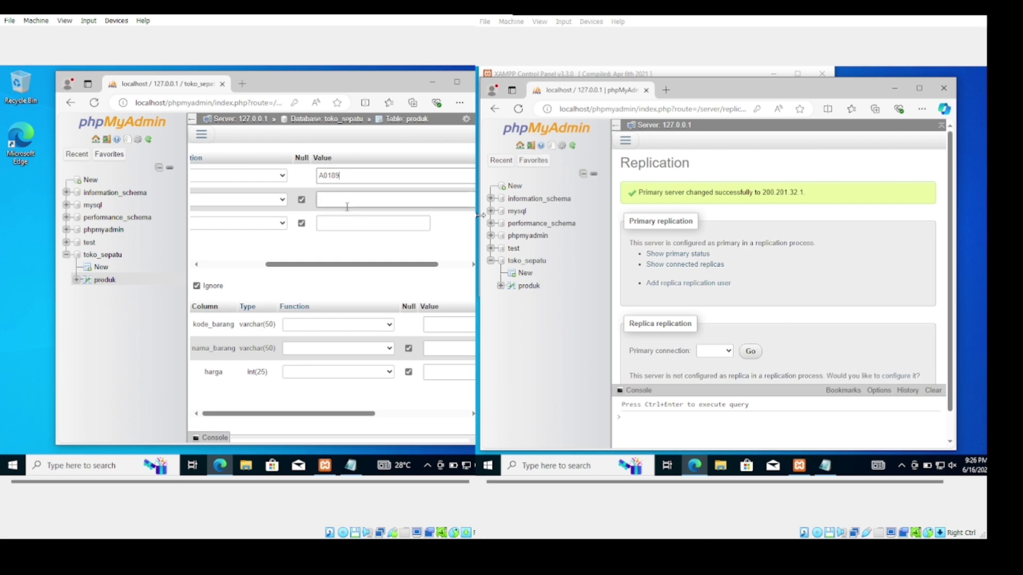
left_click(329, 175)
left_click(333, 195)
scroll(344, 219, "left", 3)
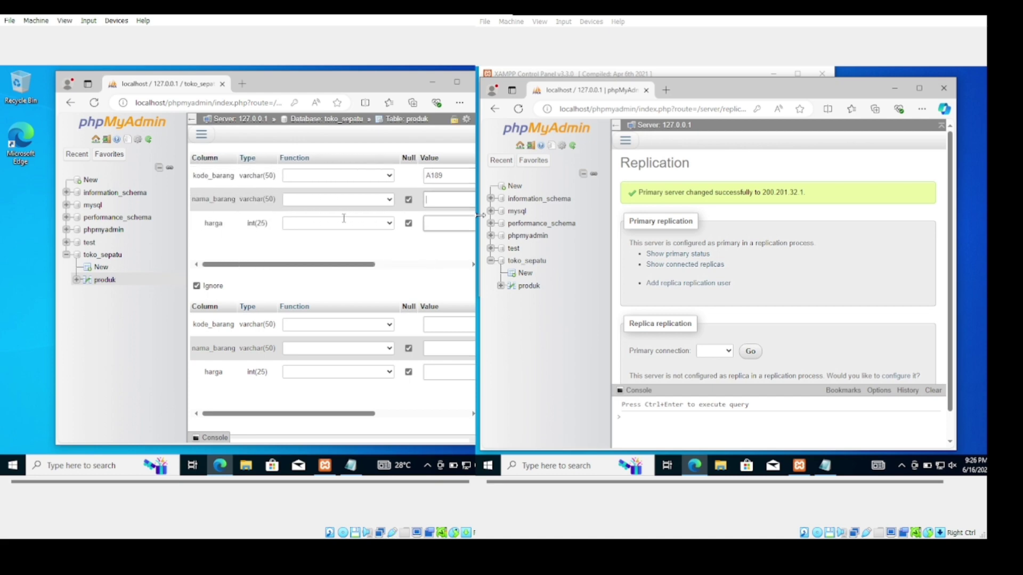
scroll(343, 222, "right", 3)
left_click(343, 222)
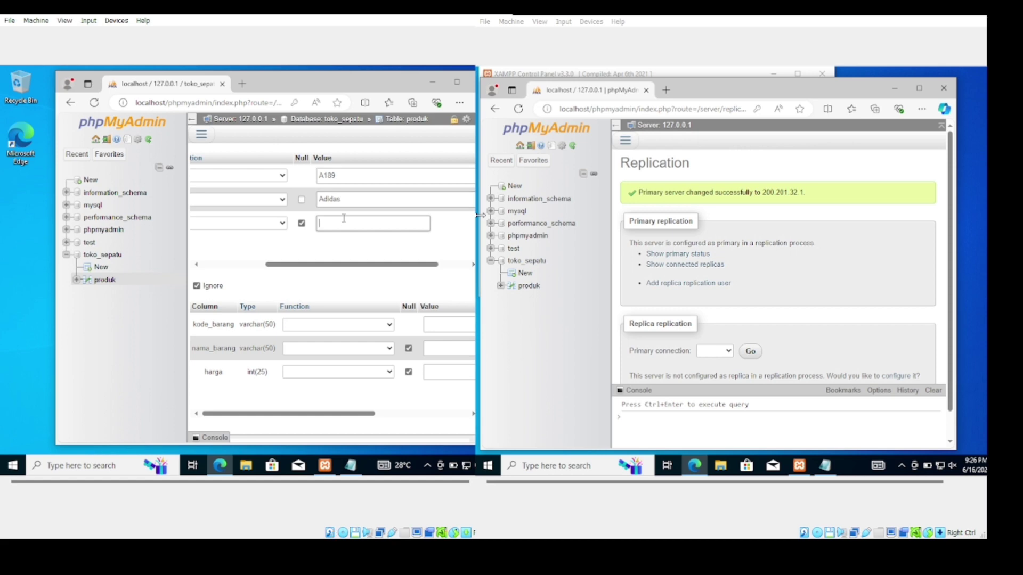
type("90000")
scroll(354, 320, "down", 2)
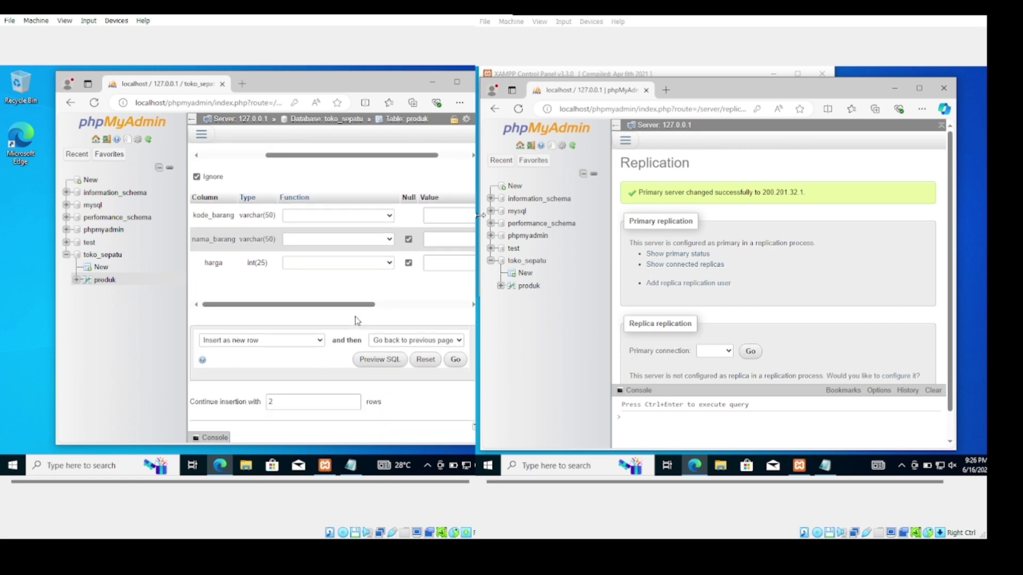
left_click(455, 361)
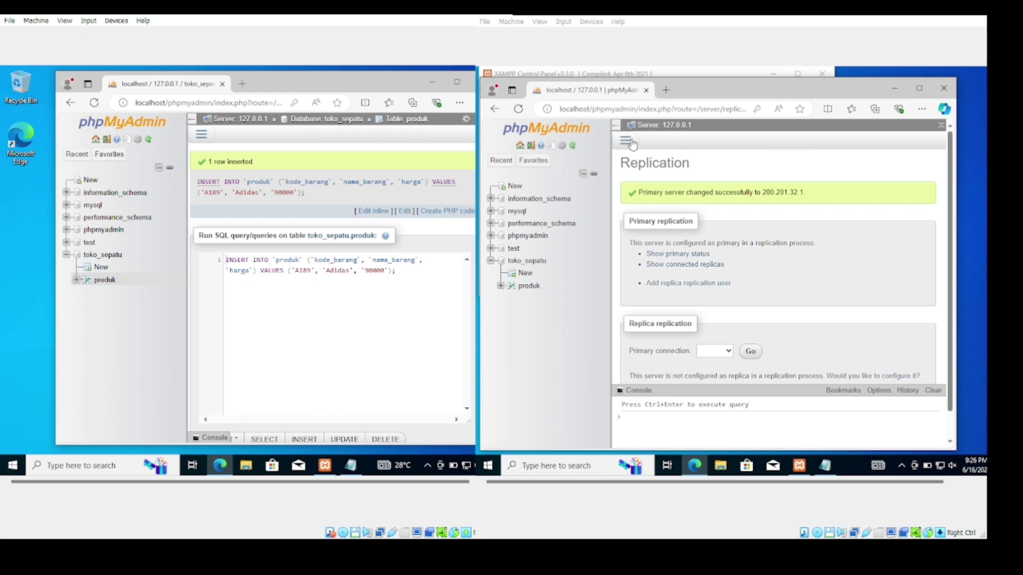
left_click(625, 140)
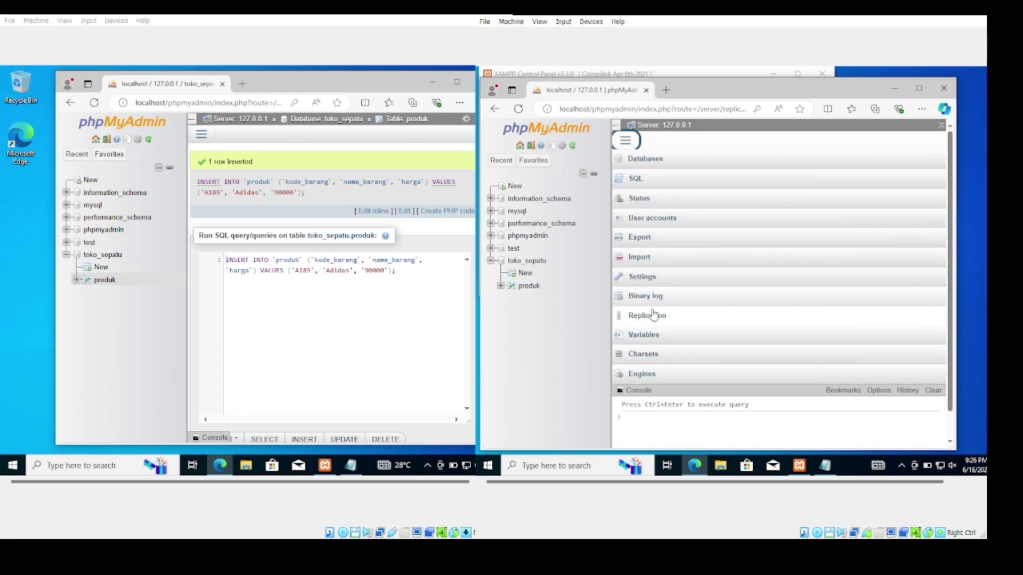
Full start the replica on the right VM and view produk with the replicated A189 Adidas row
left_click(653, 314)
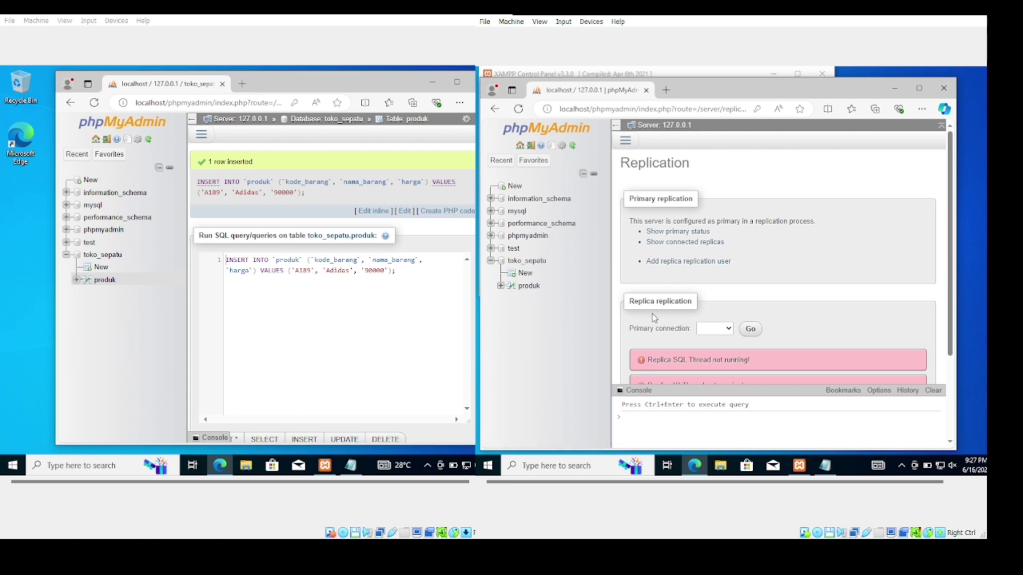
scroll(654, 318, "down", 2)
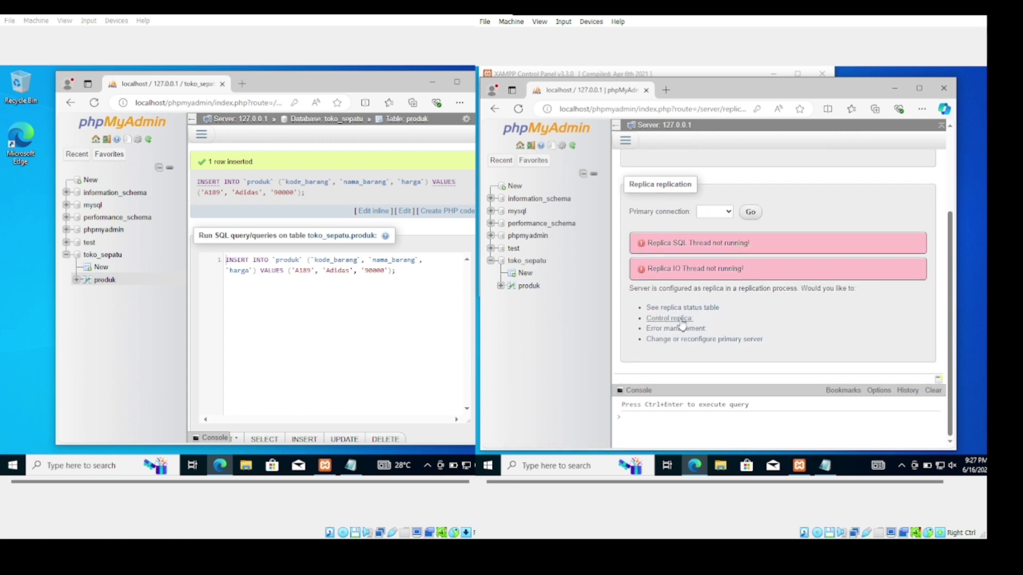
left_click(670, 320)
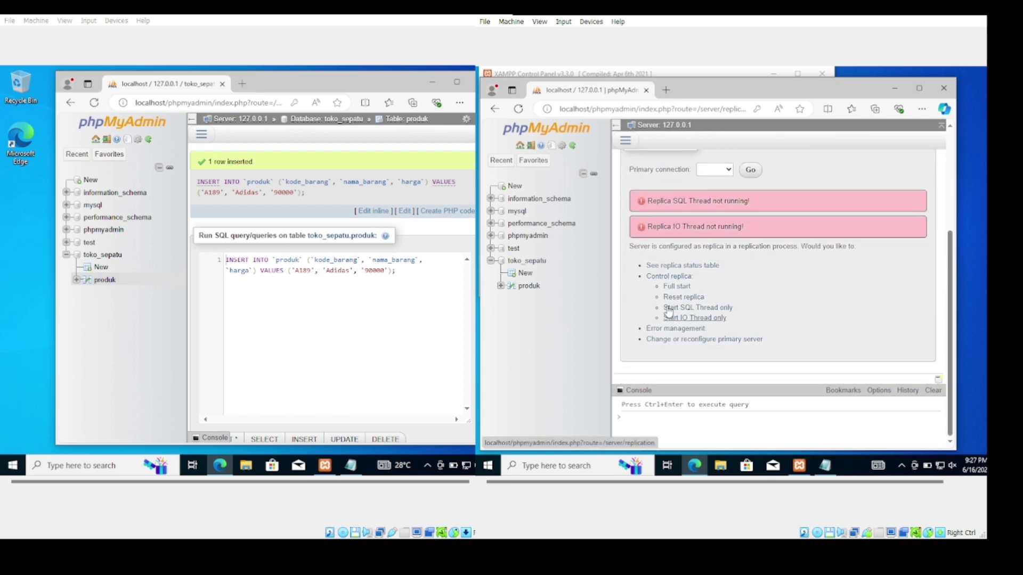
left_click(675, 288)
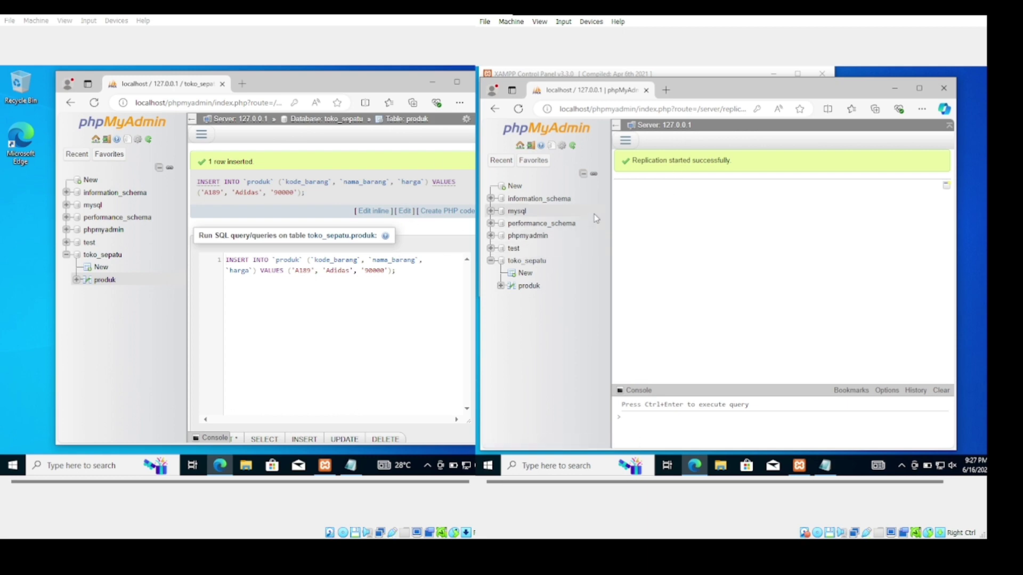
left_click(526, 287)
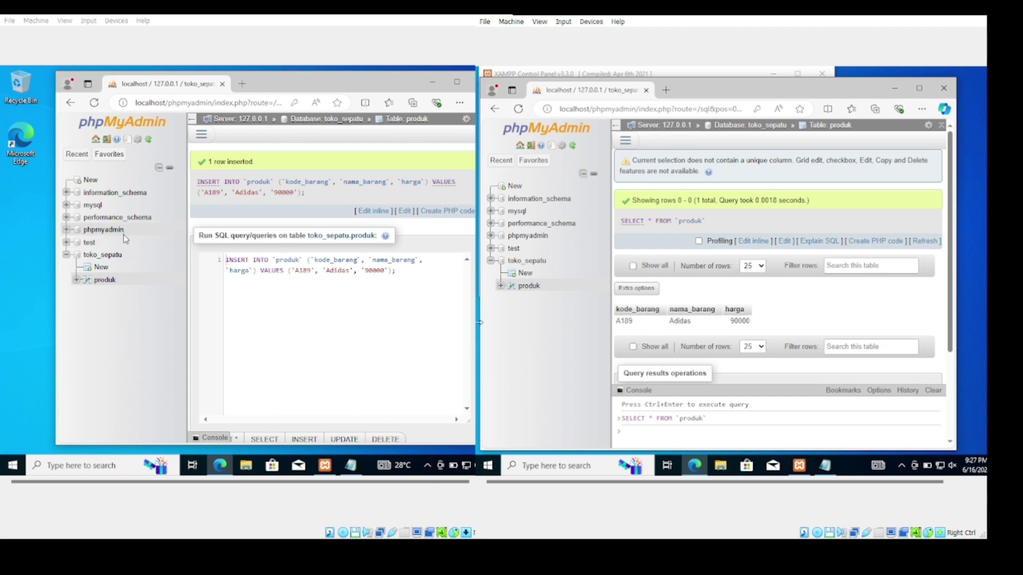
Full start the replica on the left VM's Replication page and view its produk table
left_click(90, 180)
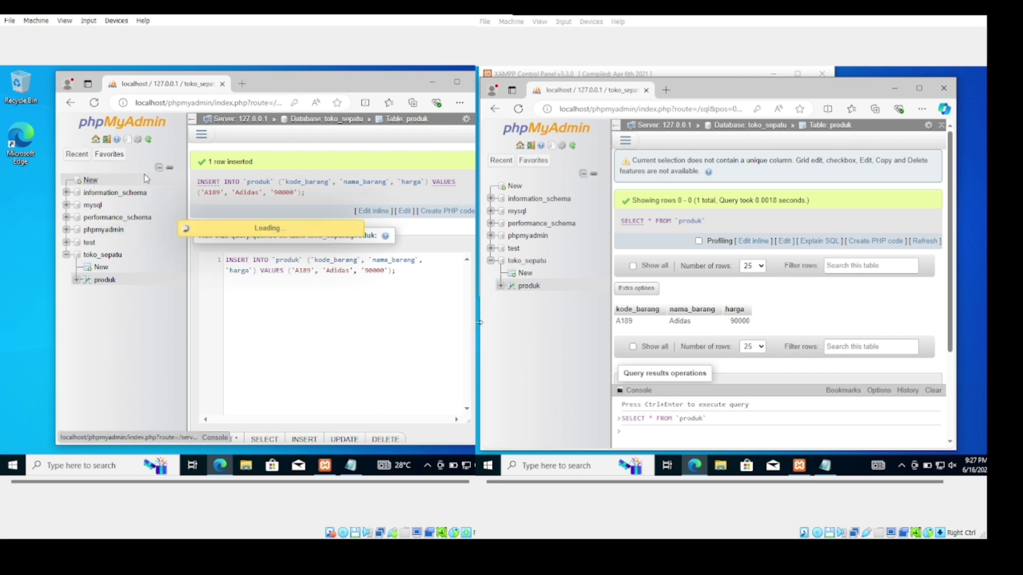
left_click(201, 134)
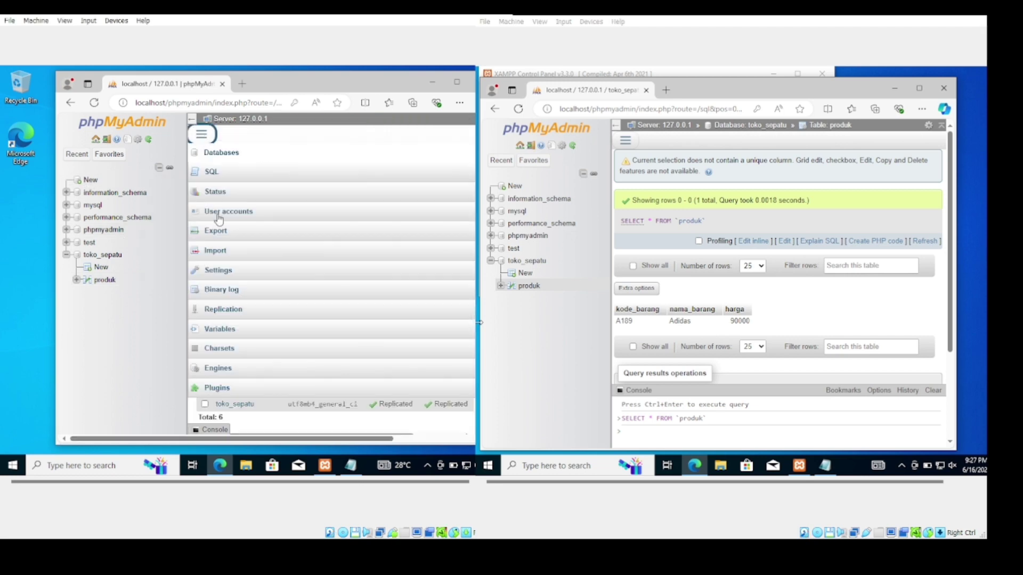
left_click(224, 309)
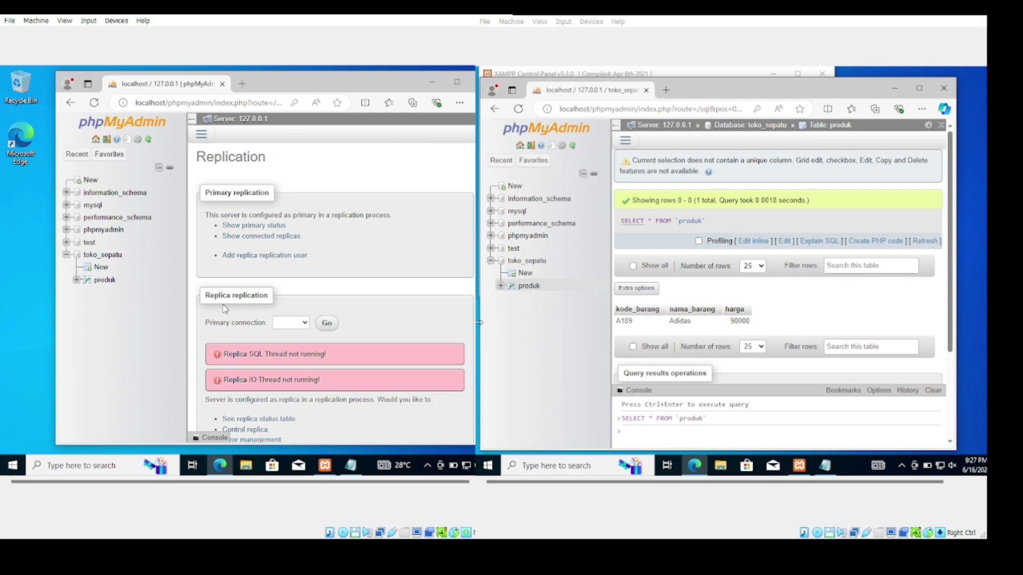
scroll(223, 305, "down", 2)
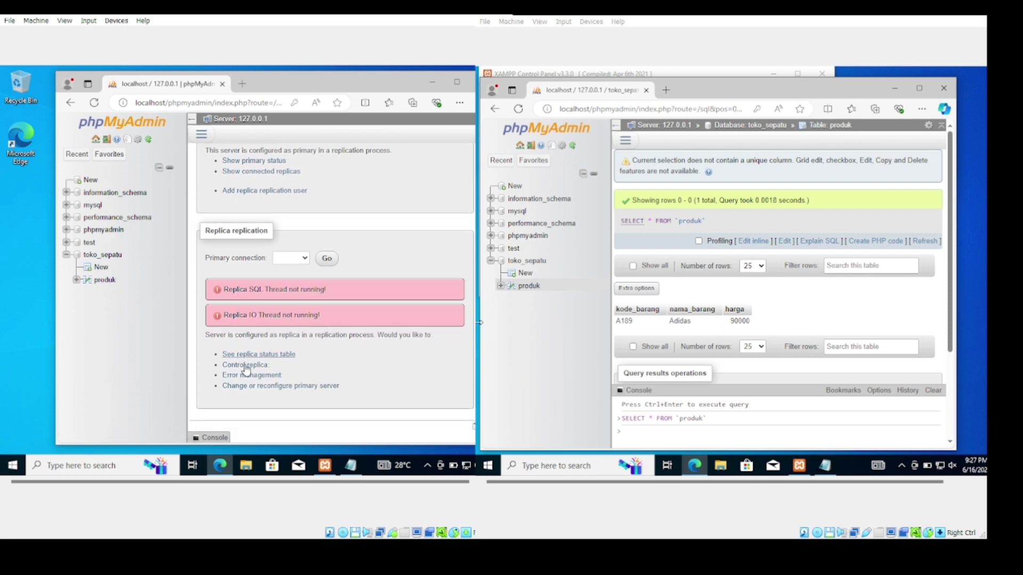
left_click(246, 367)
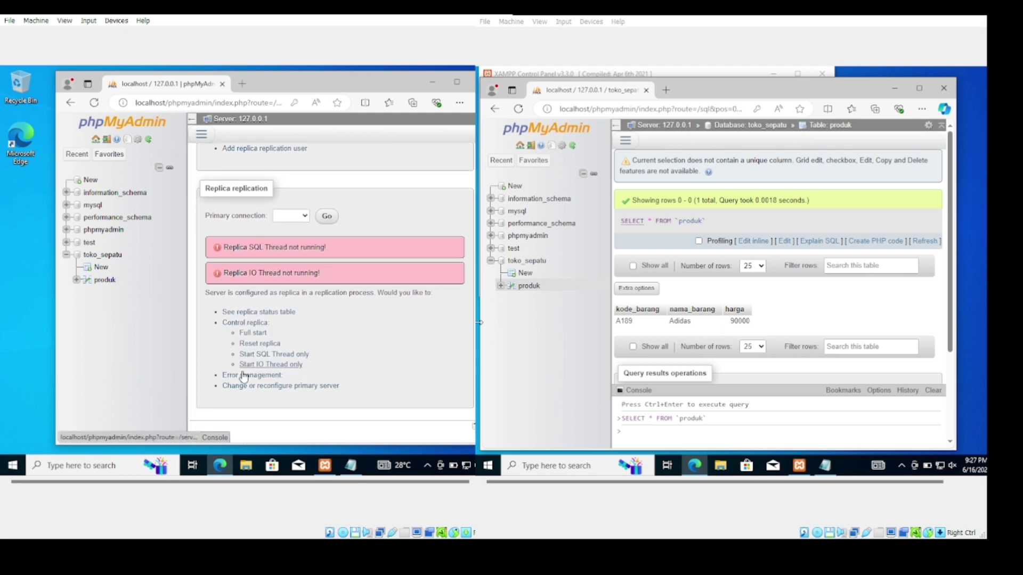
left_click(253, 338)
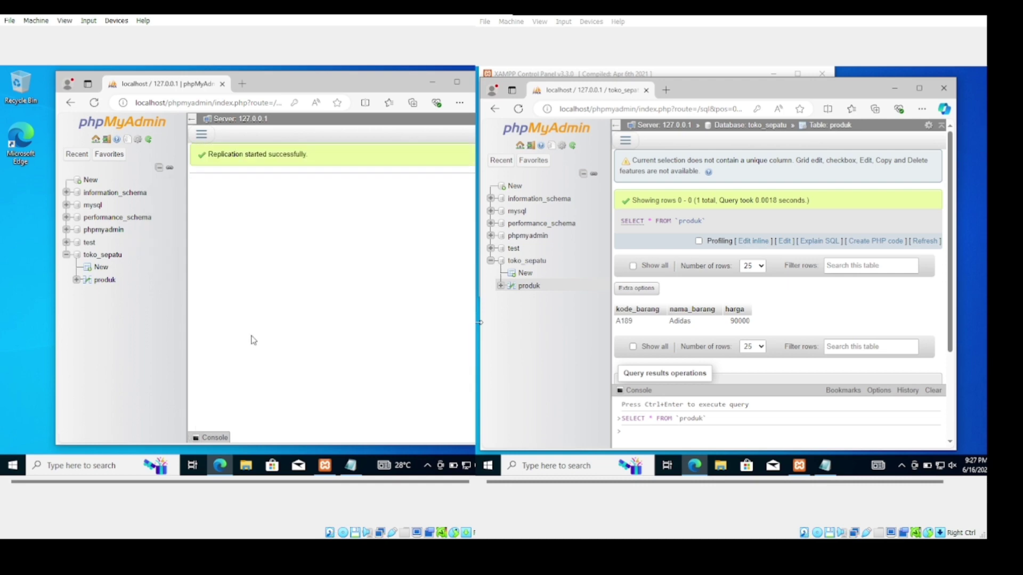
left_click(105, 280)
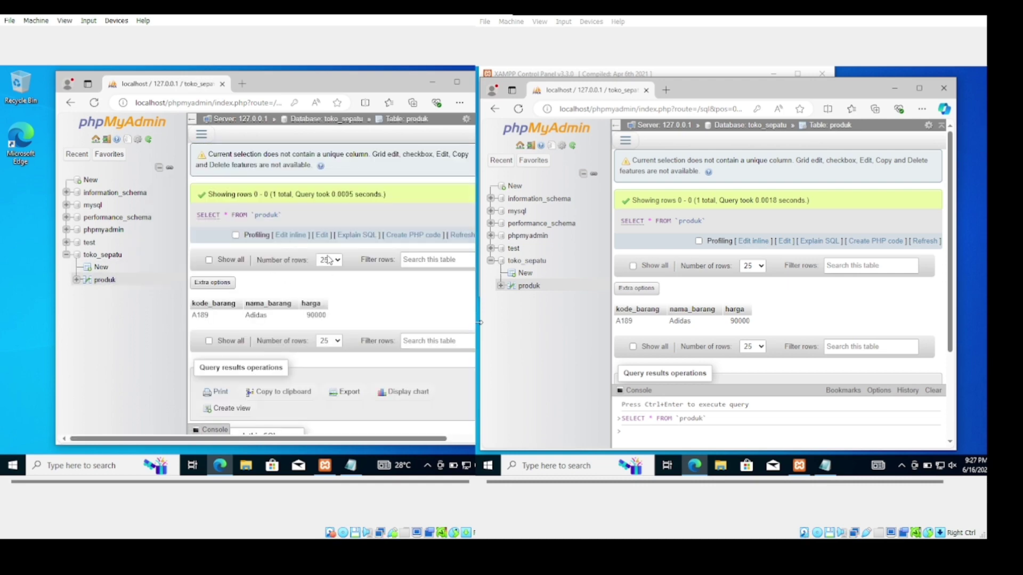
Insert produk row A199, Nike, 89000 on the right VM and refresh the left view
left_click(625, 140)
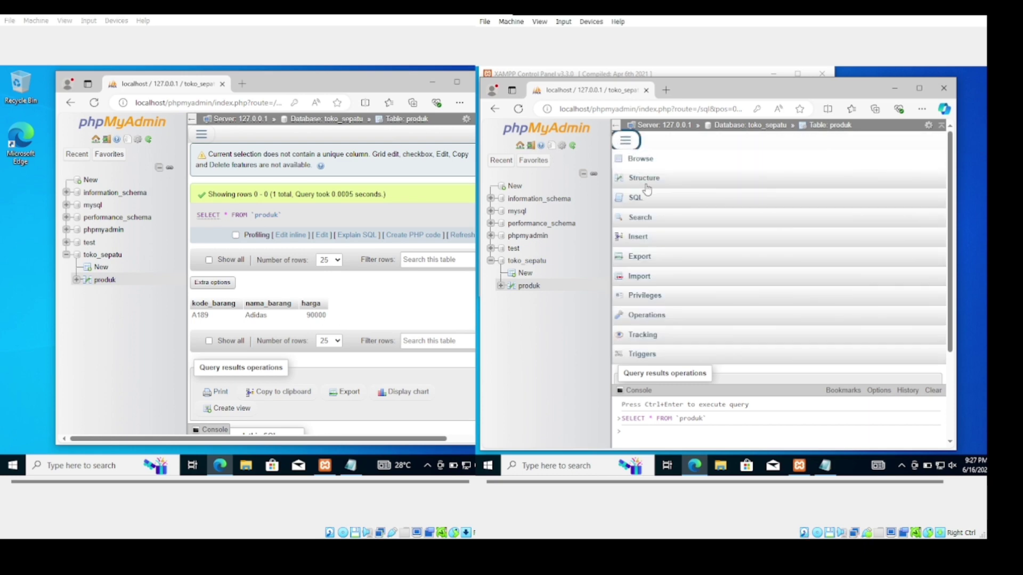
left_click(648, 239)
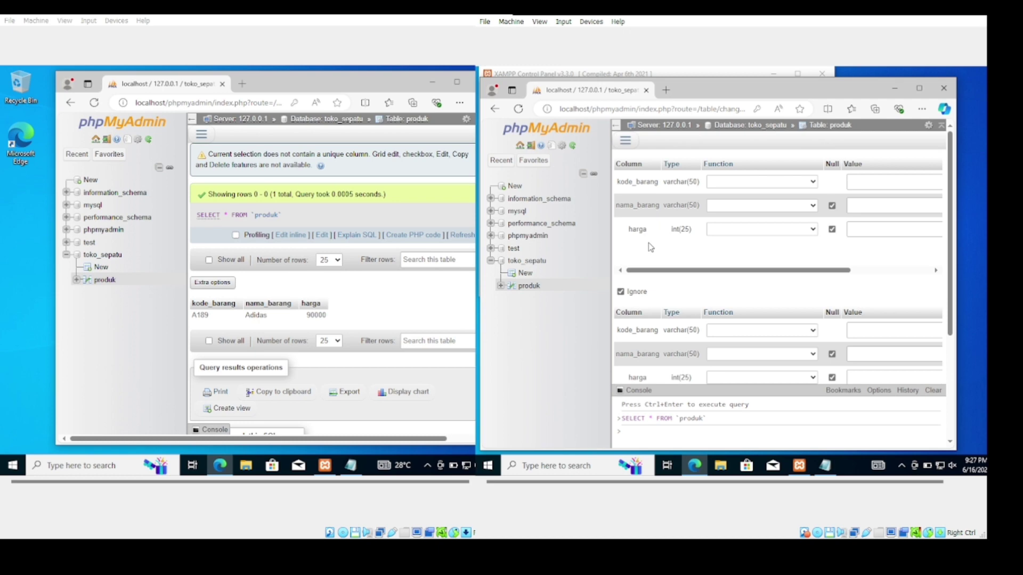
left_click(858, 182)
type("A")
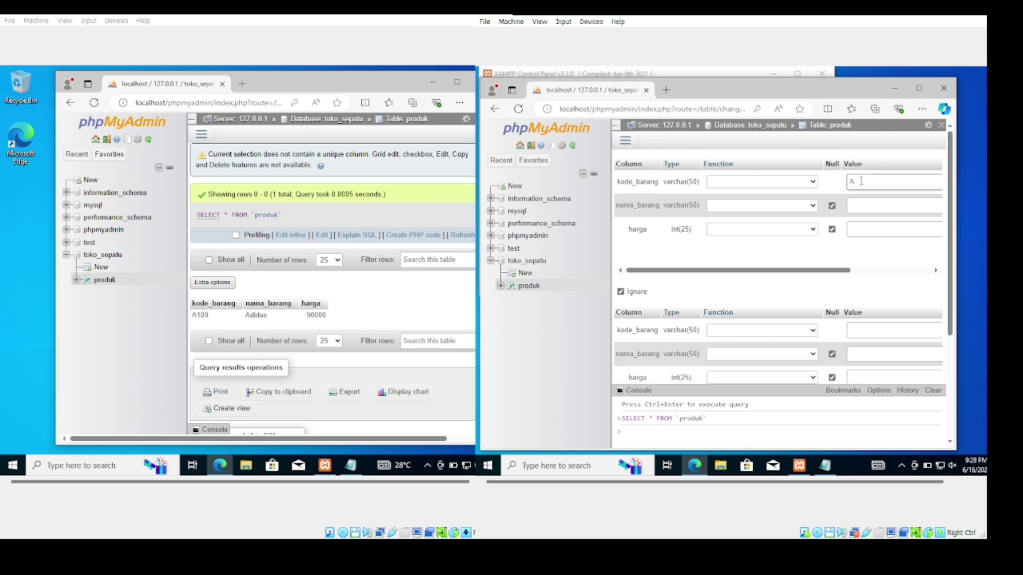
type("199")
left_click(864, 205)
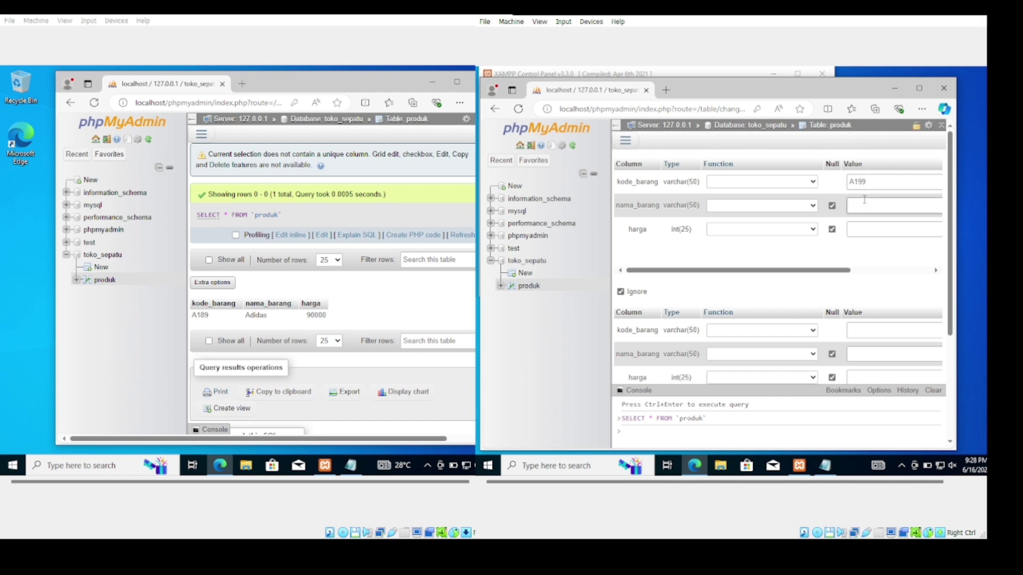
type("Nike")
left_click(864, 228)
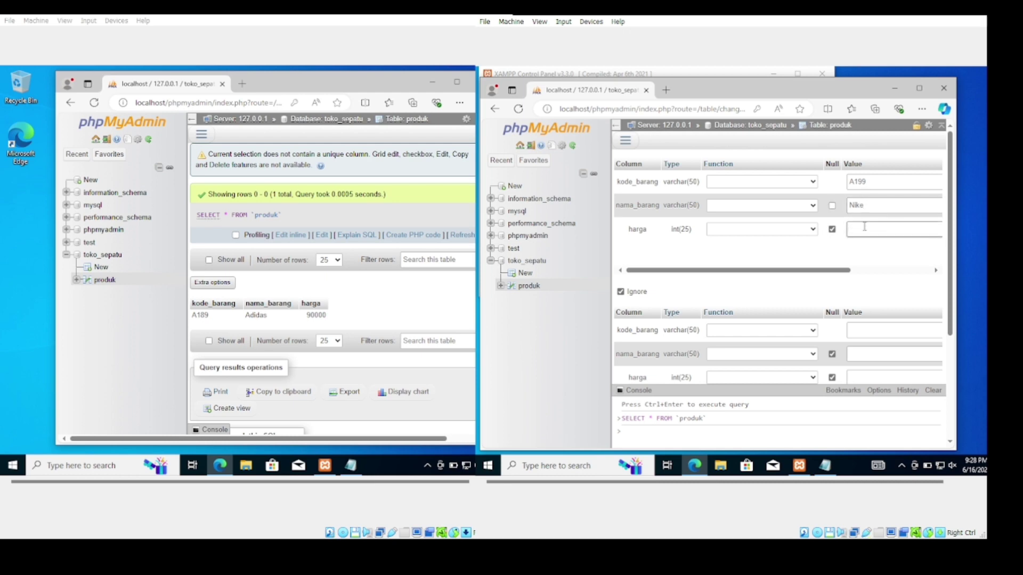
type("89000")
scroll(866, 331, "down", 3)
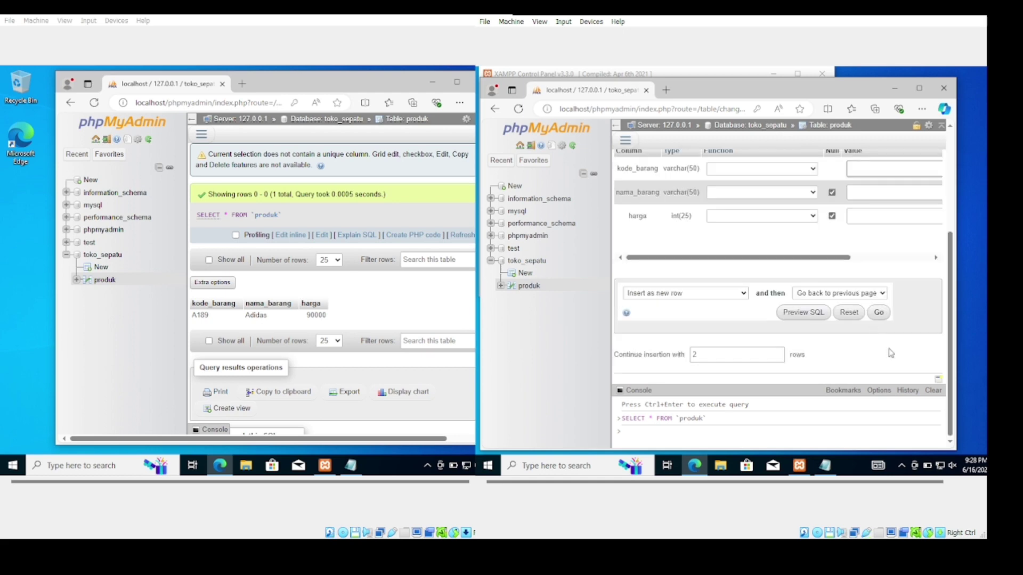
left_click(880, 314)
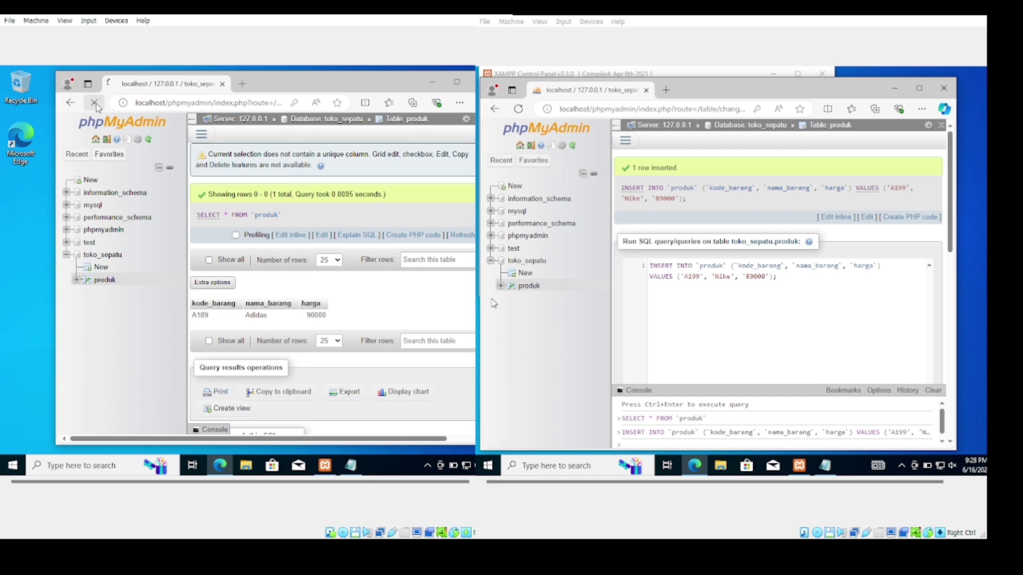
left_click(95, 102)
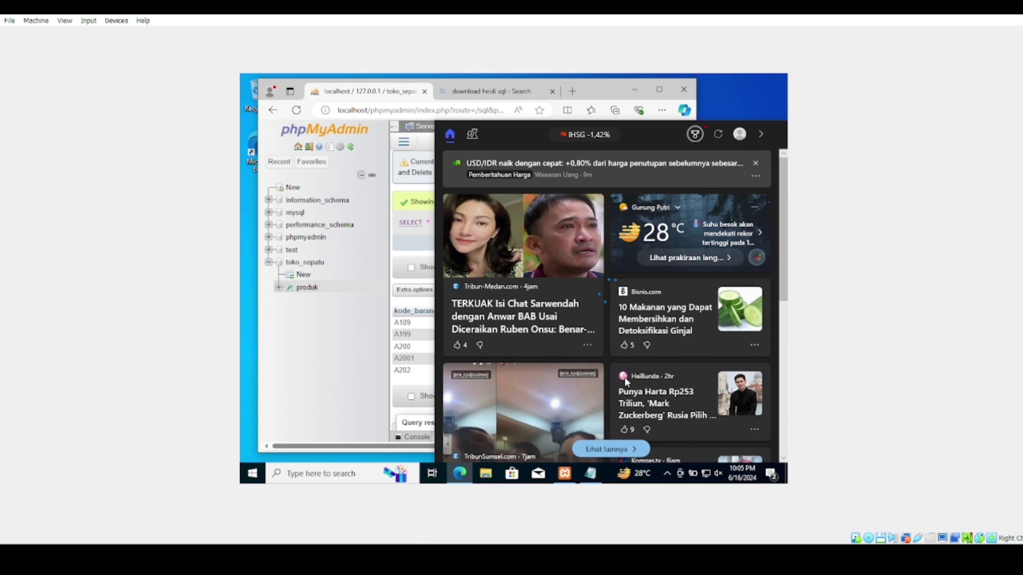
Start a new table in toko_sepatu named pembeli
left_click(359, 357)
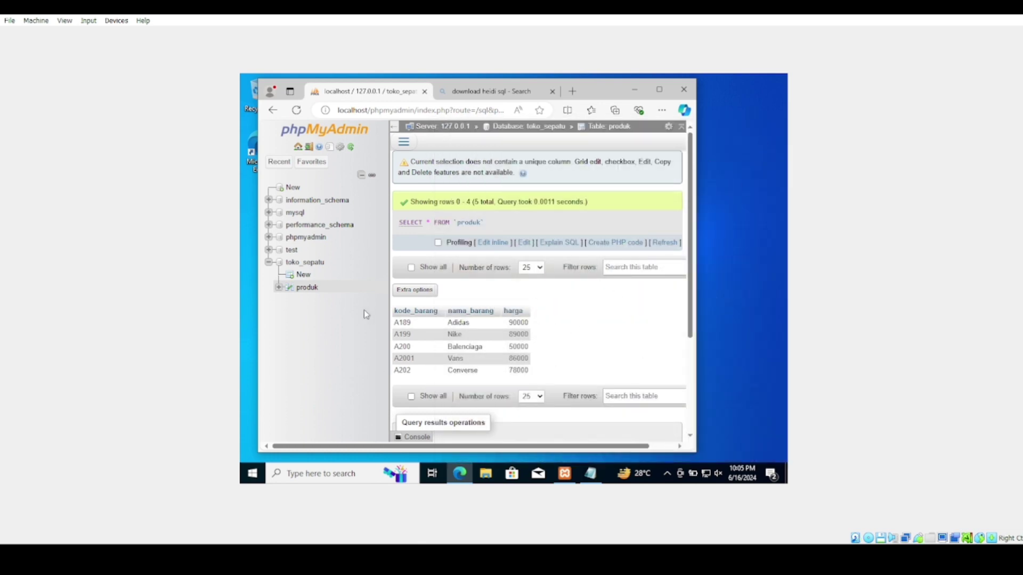
left_click(308, 275)
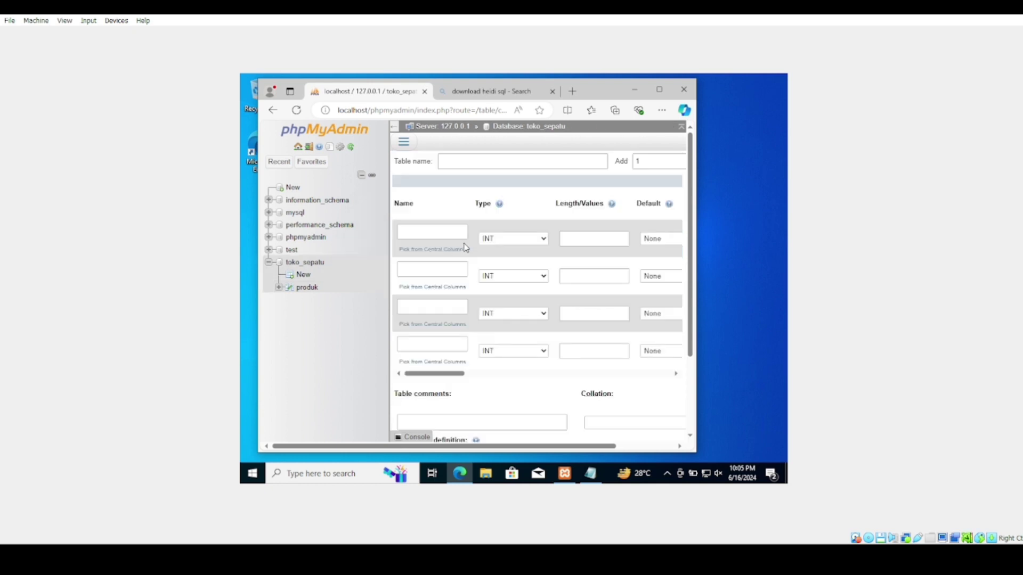
left_click(509, 165)
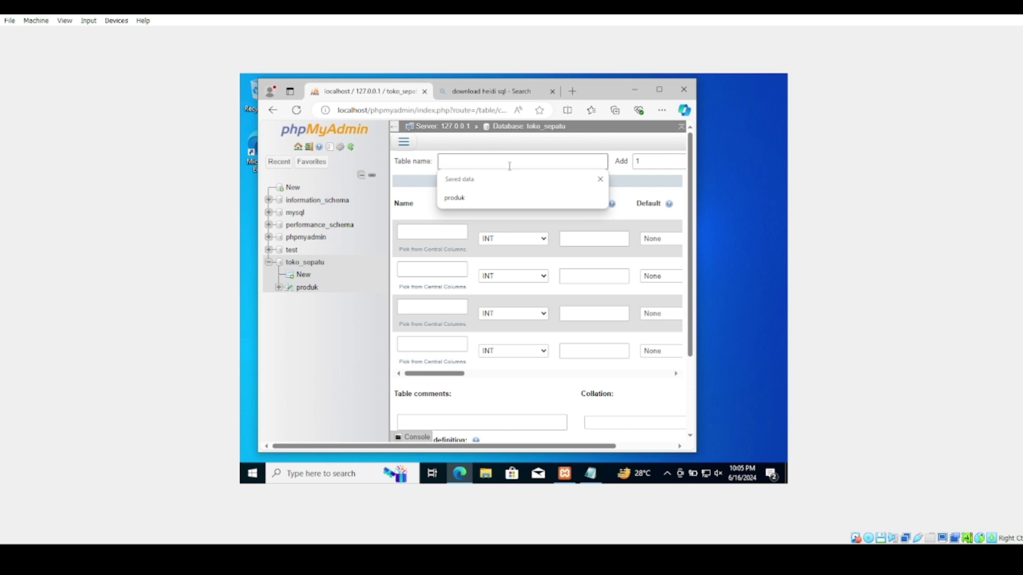
type("pembeli")
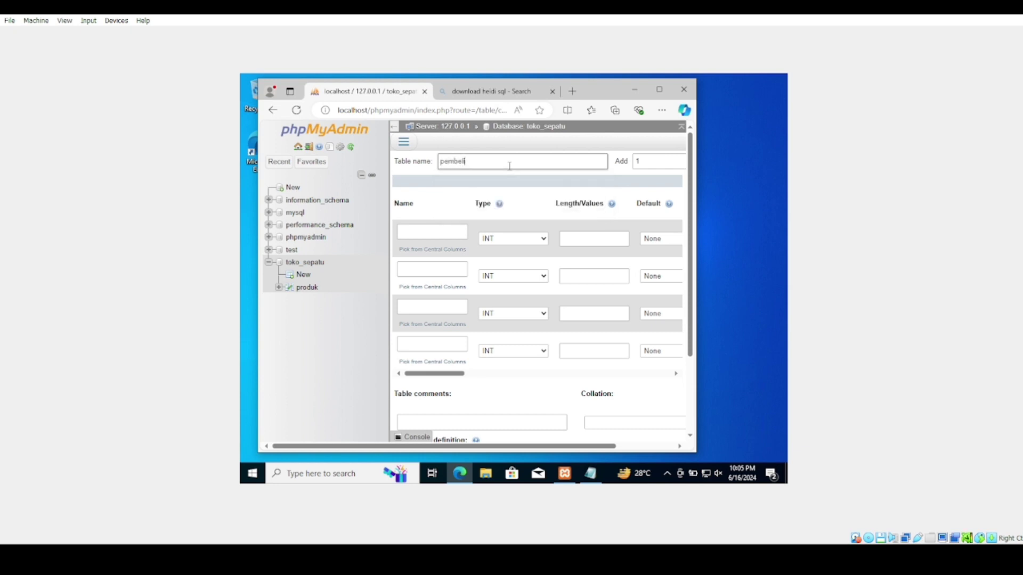
Name the columns id_pelanggan, nama_pelanggan and gender
left_click(431, 229)
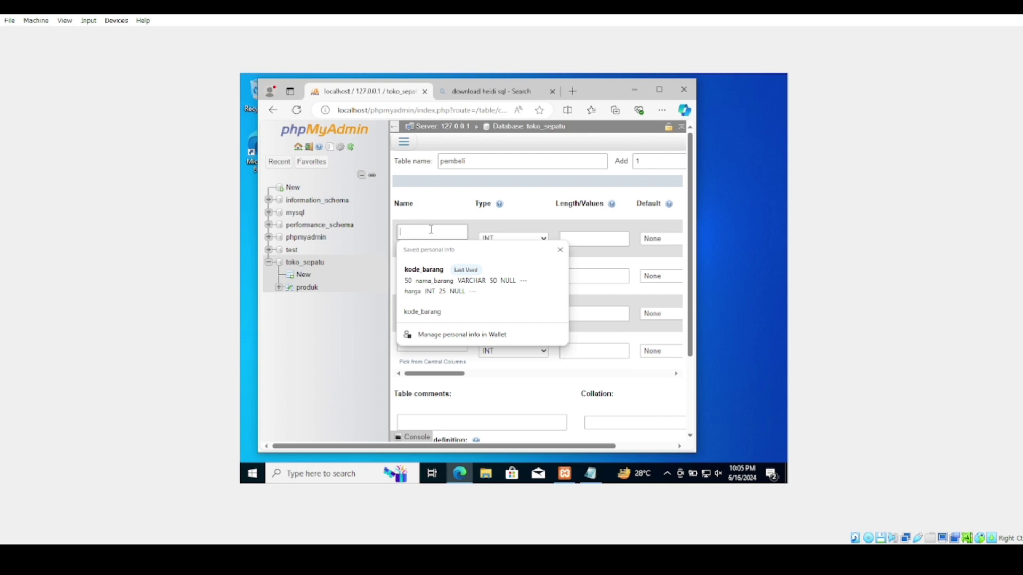
type("id")
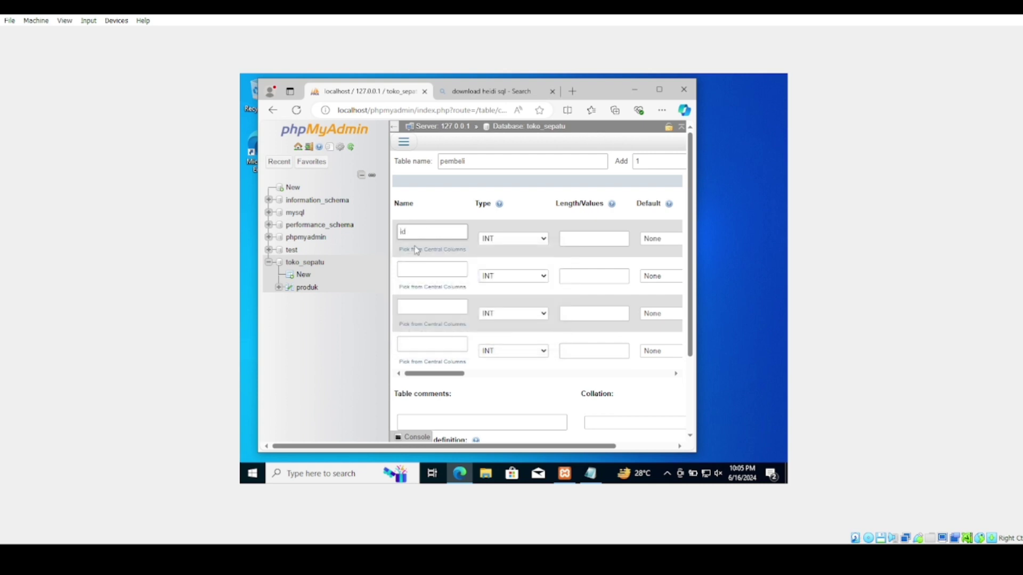
type("_pembeli")
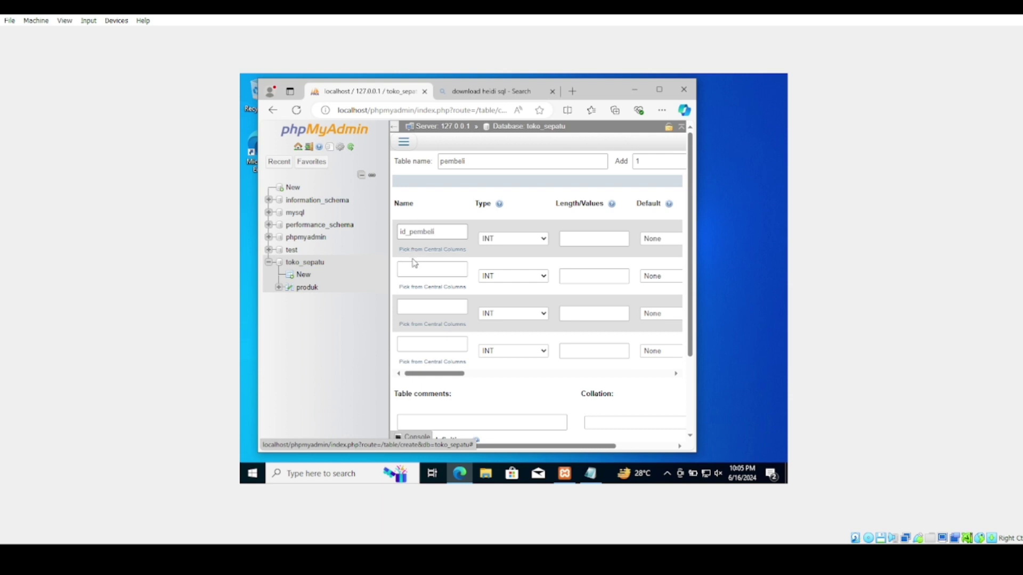
left_click(416, 271)
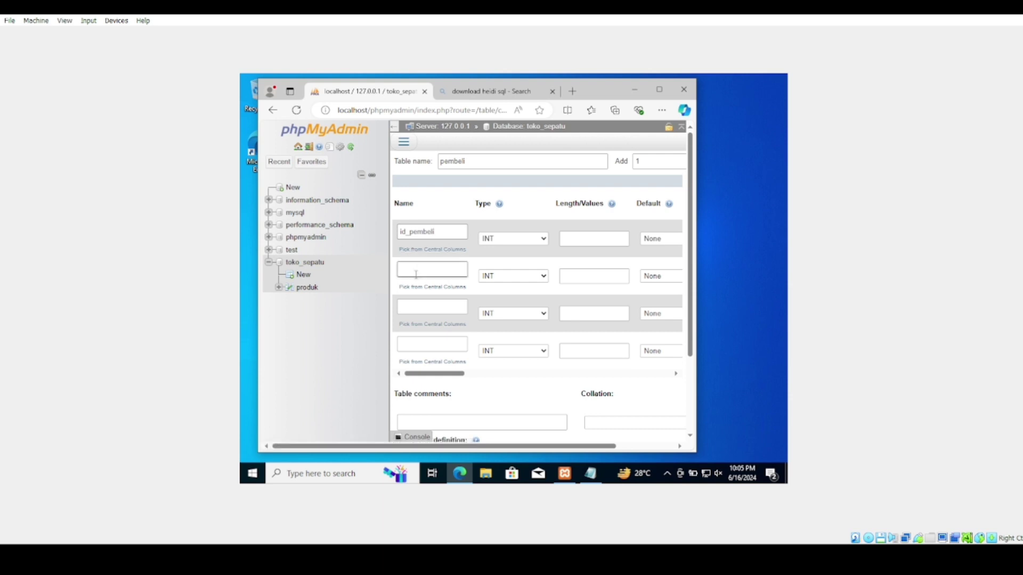
type("nama")
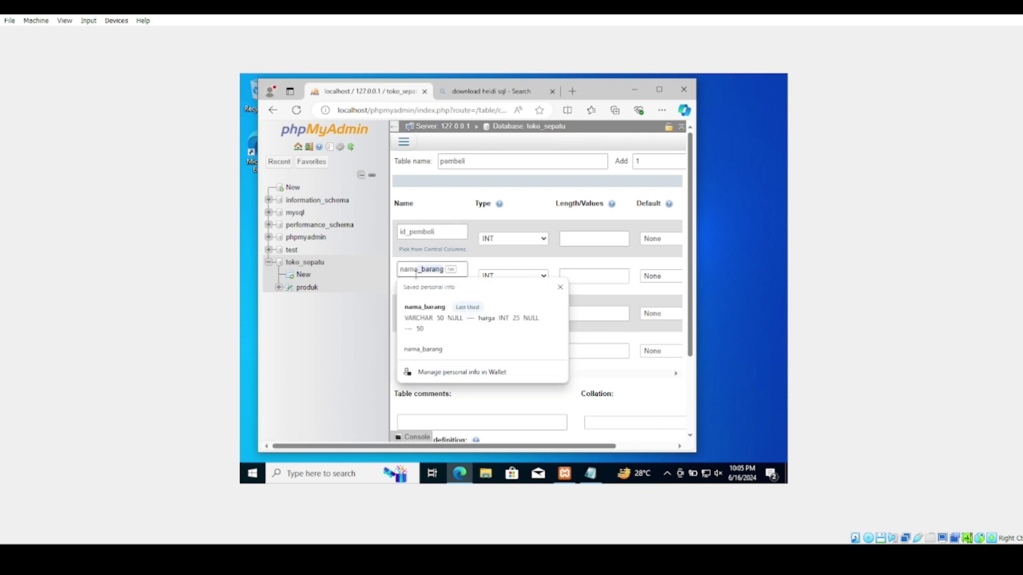
type("_pe")
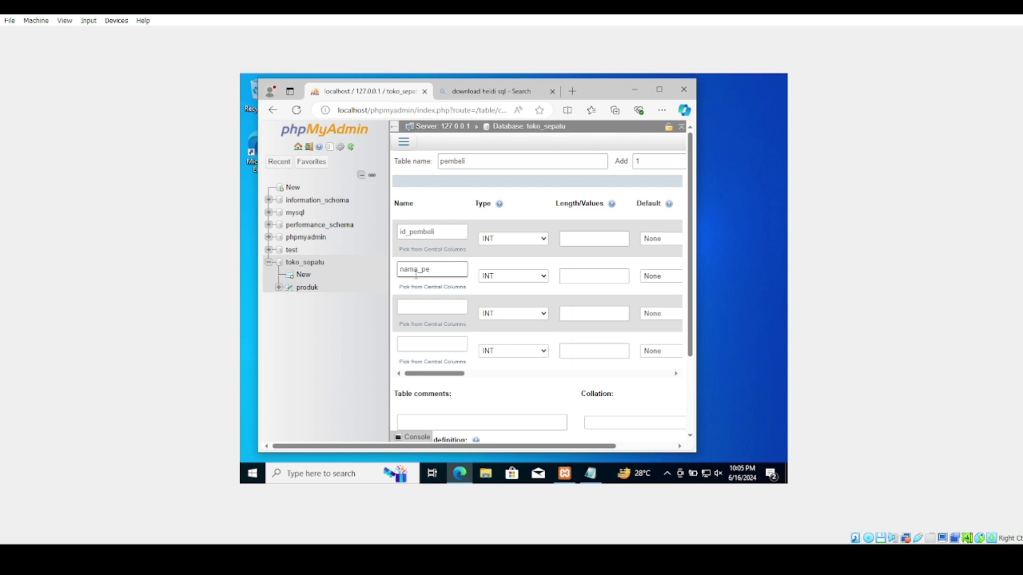
type("mlanggan")
left_click(456, 226)
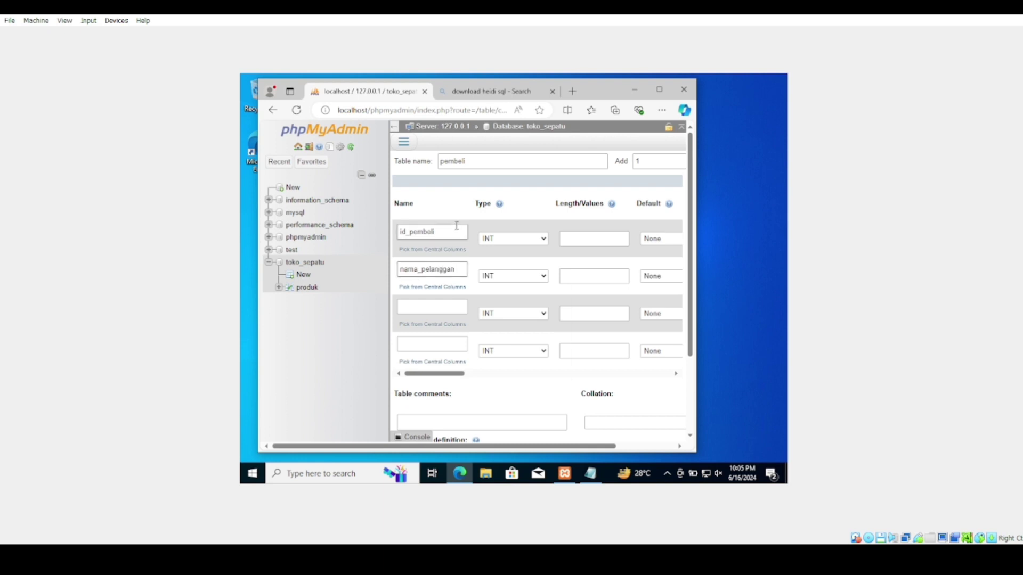
left_click(449, 231)
left_click(435, 308)
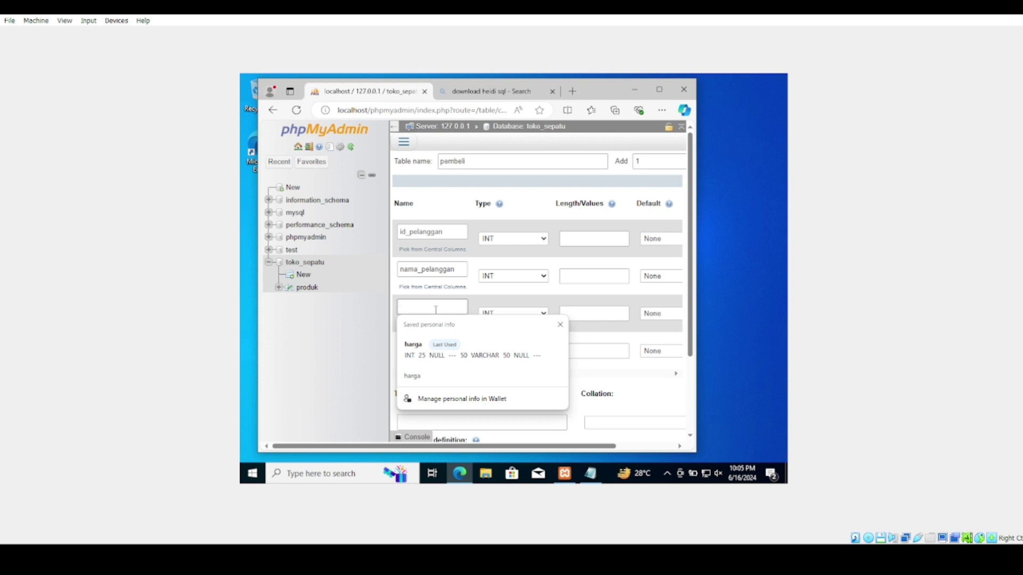
type("gender")
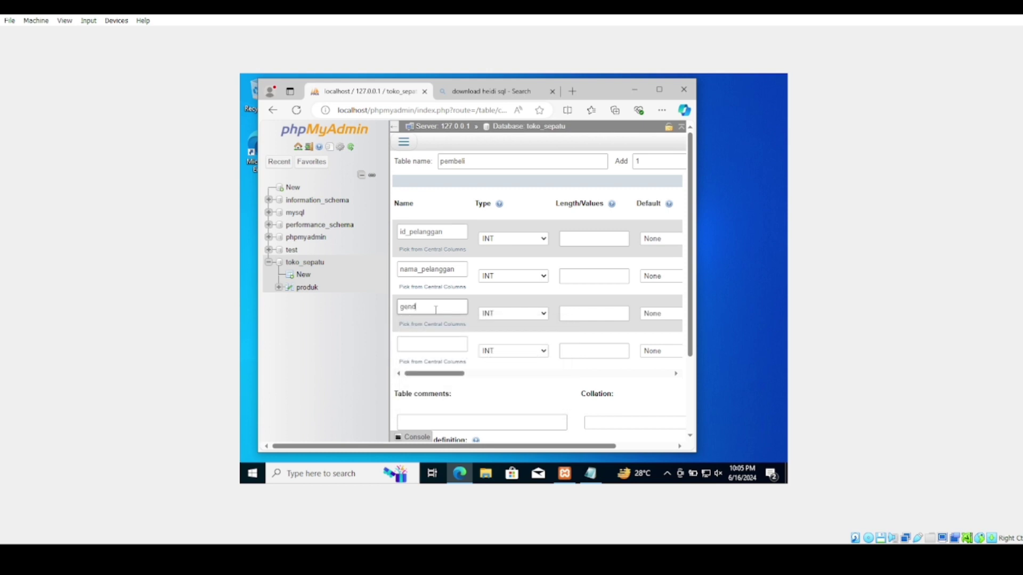
Make all three columns VARCHAR, length 50 for the id and name columns and 20 for gender
left_click(510, 242)
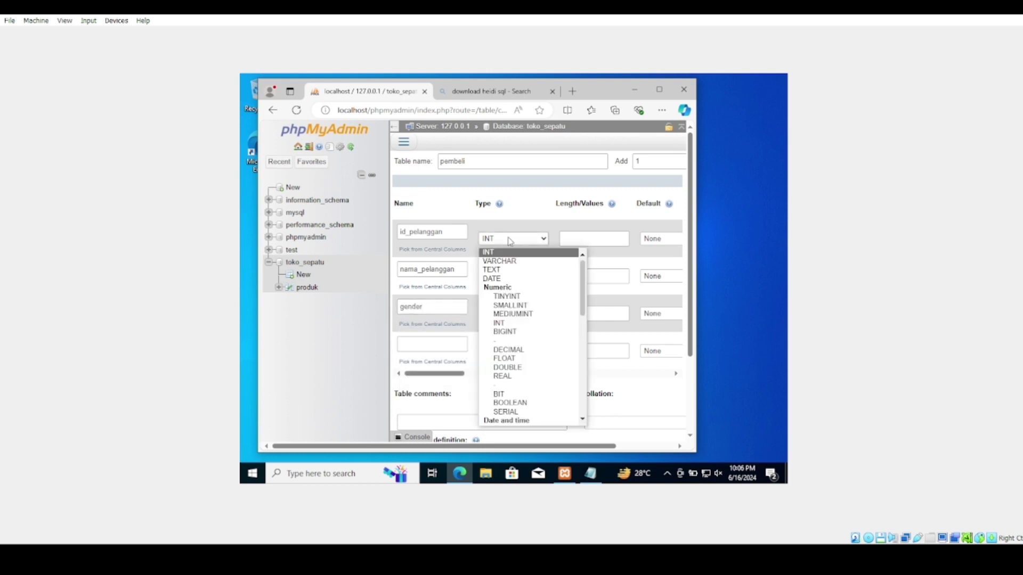
left_click(510, 265)
left_click(511, 277)
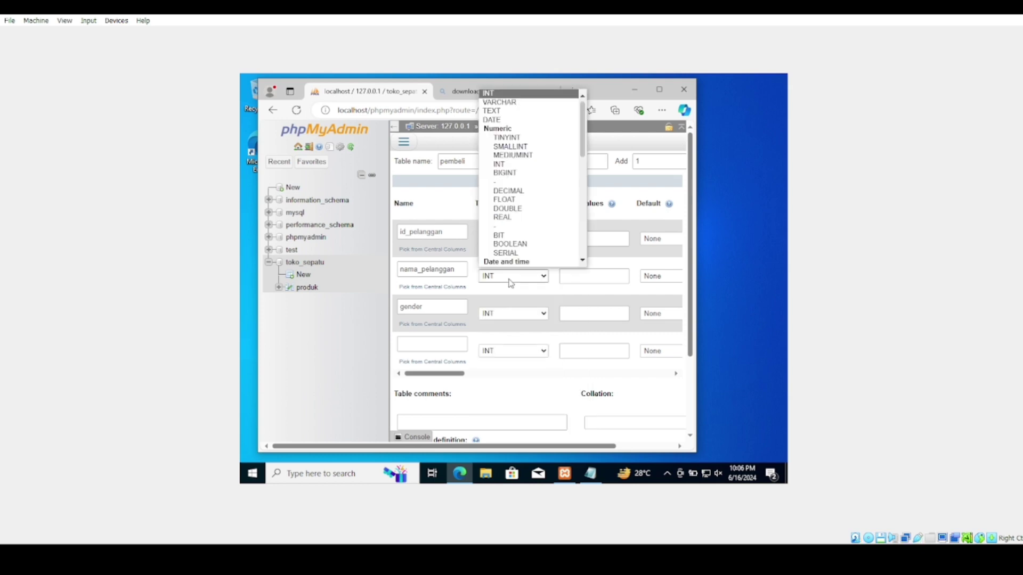
left_click(519, 102)
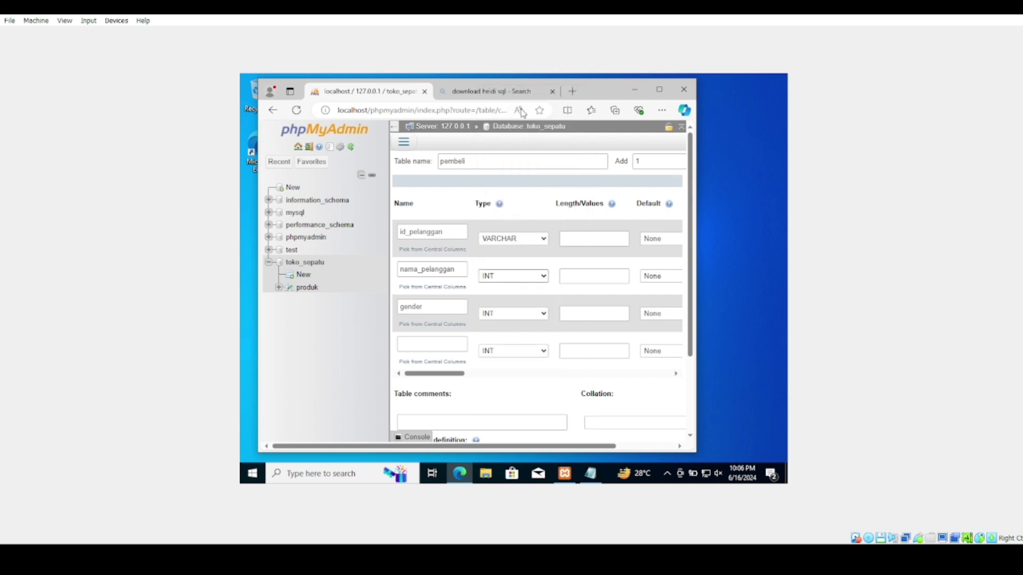
left_click(524, 316)
left_click(524, 141)
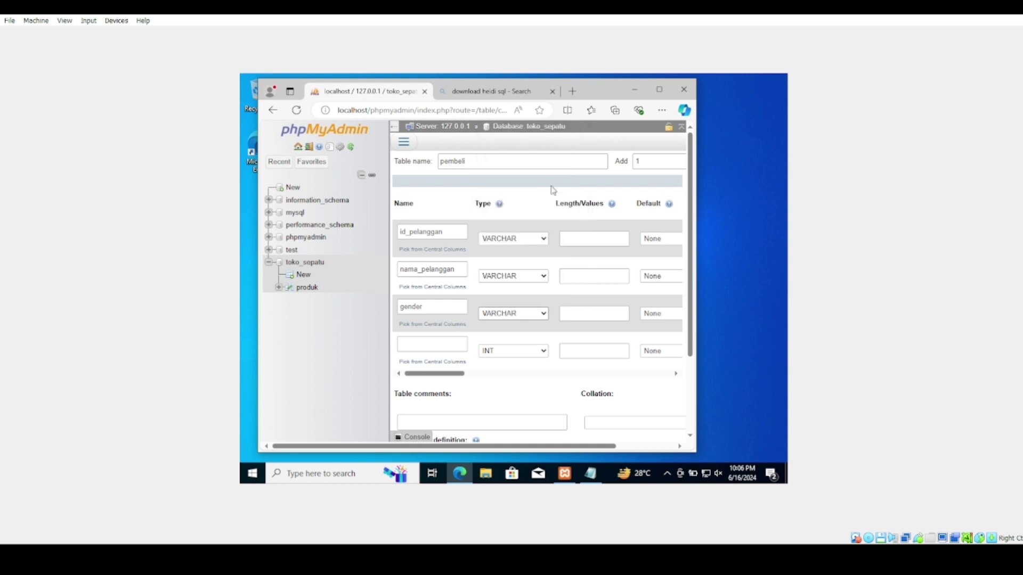
left_click(585, 234)
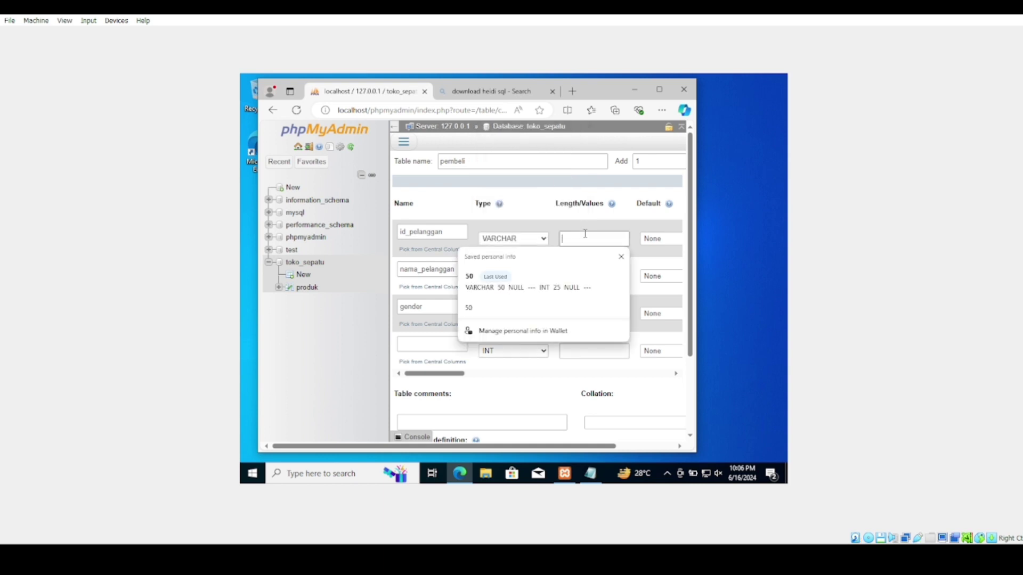
left_click(585, 277)
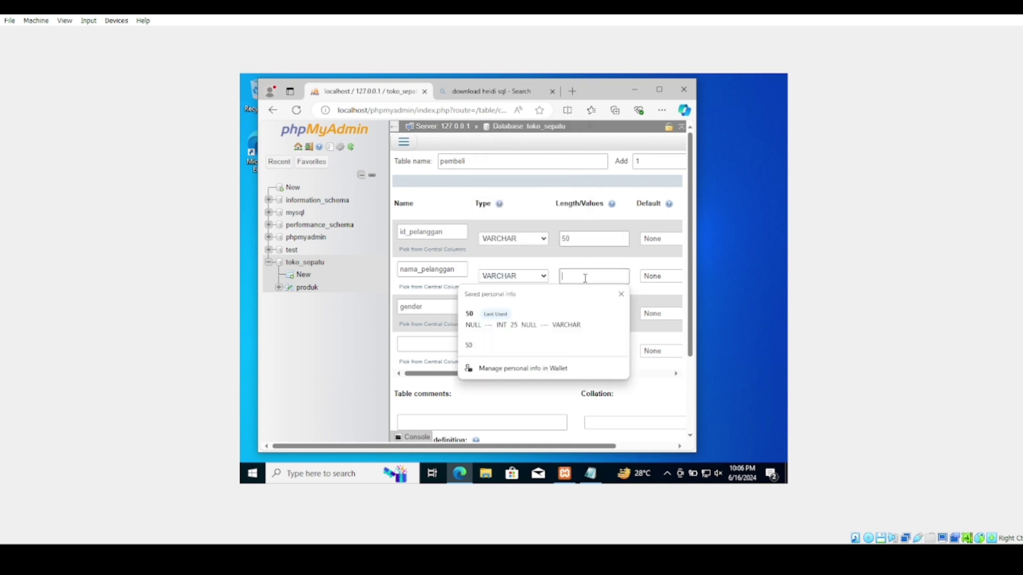
type("50")
left_click(581, 313)
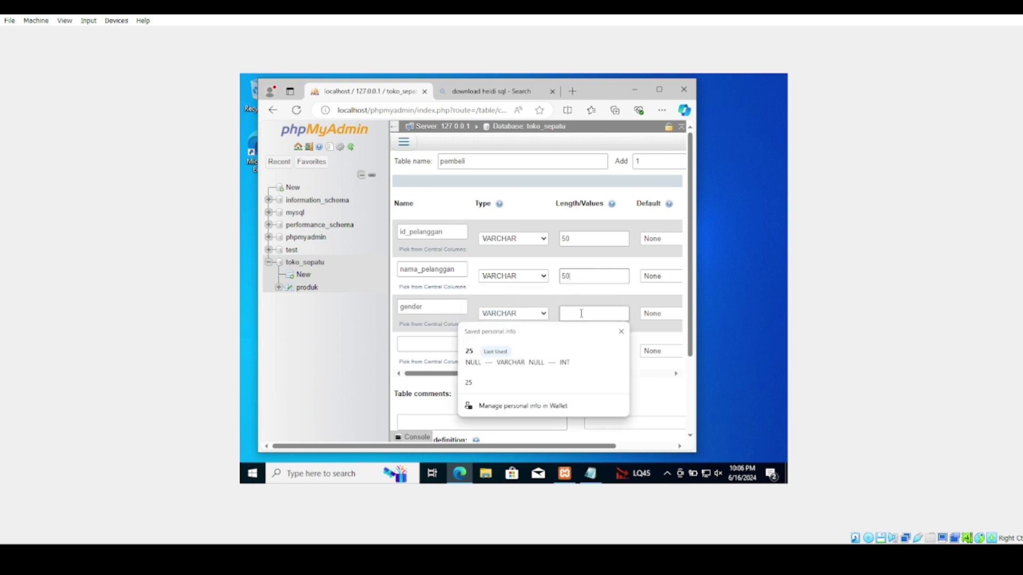
type("50")
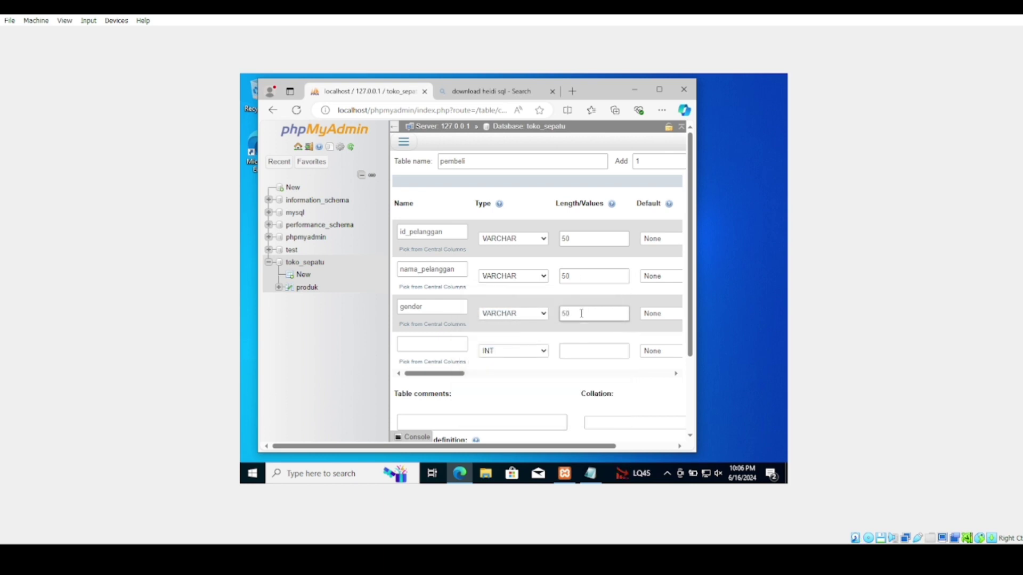
type("20")
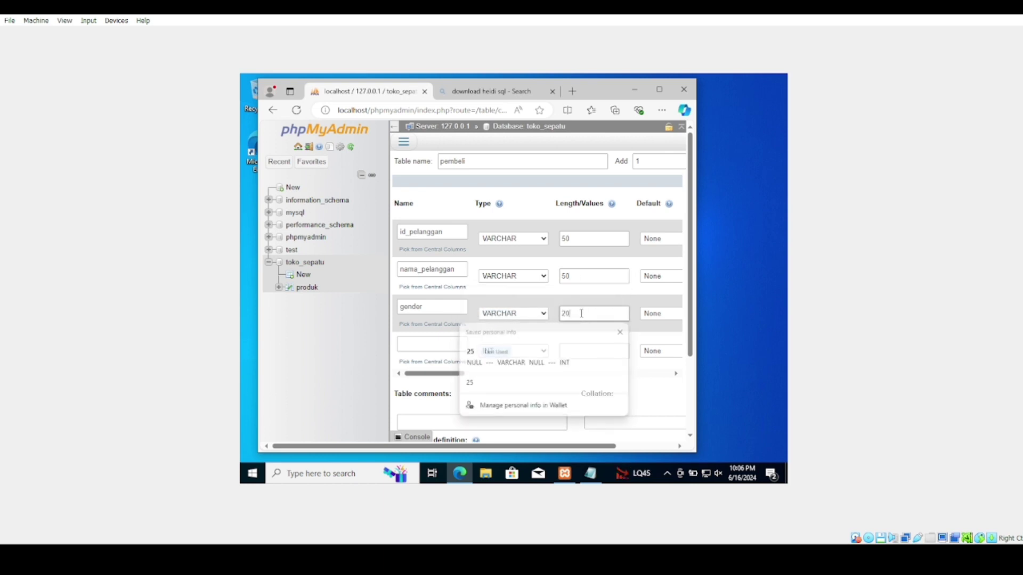
Set nama_pelanggan and gender to default NULL and save the pembeli table
scroll(618, 400, "down", 2)
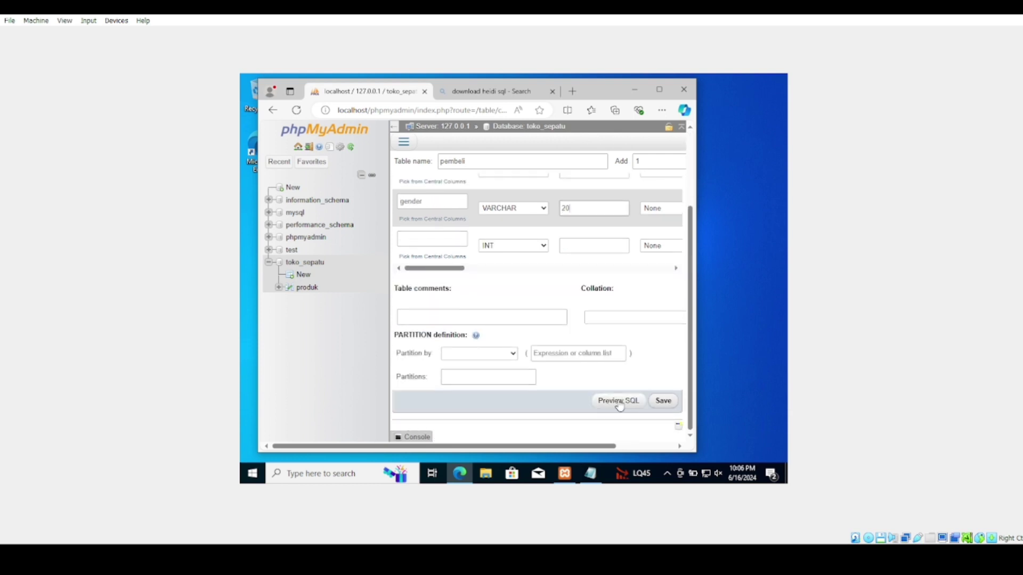
scroll(620, 403, "right", 2)
scroll(620, 404, "up", 2)
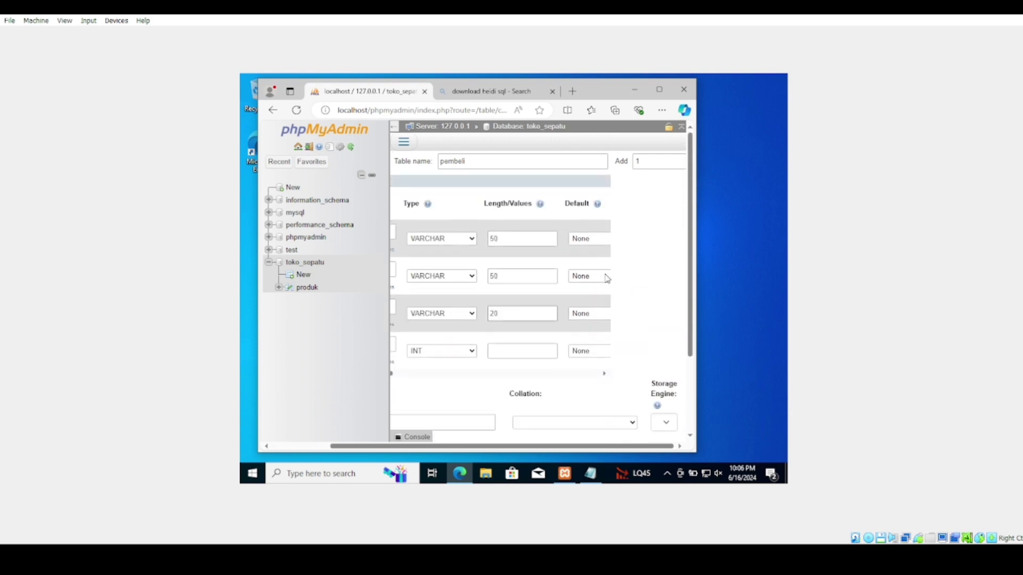
left_click(581, 276)
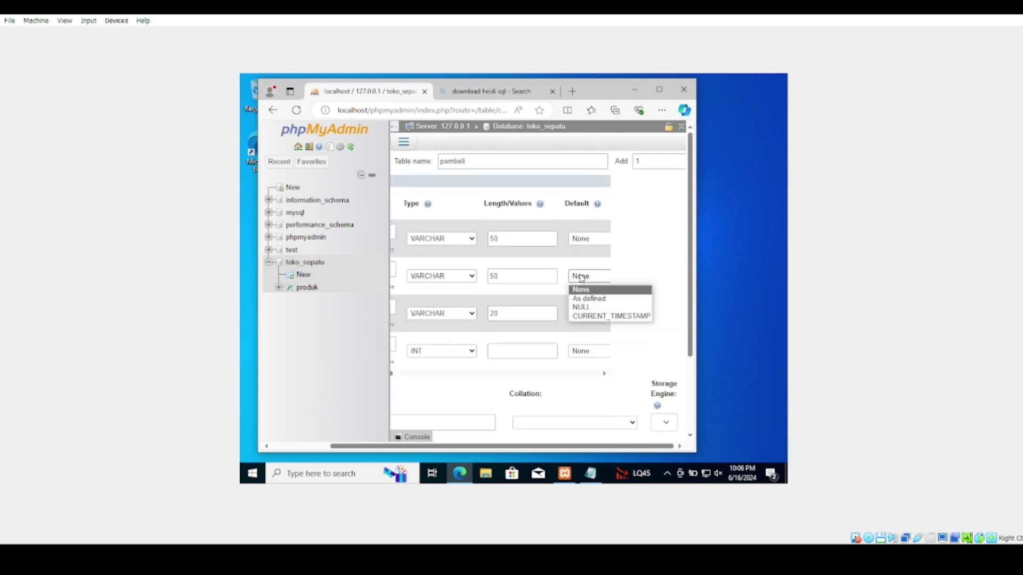
left_click(581, 307)
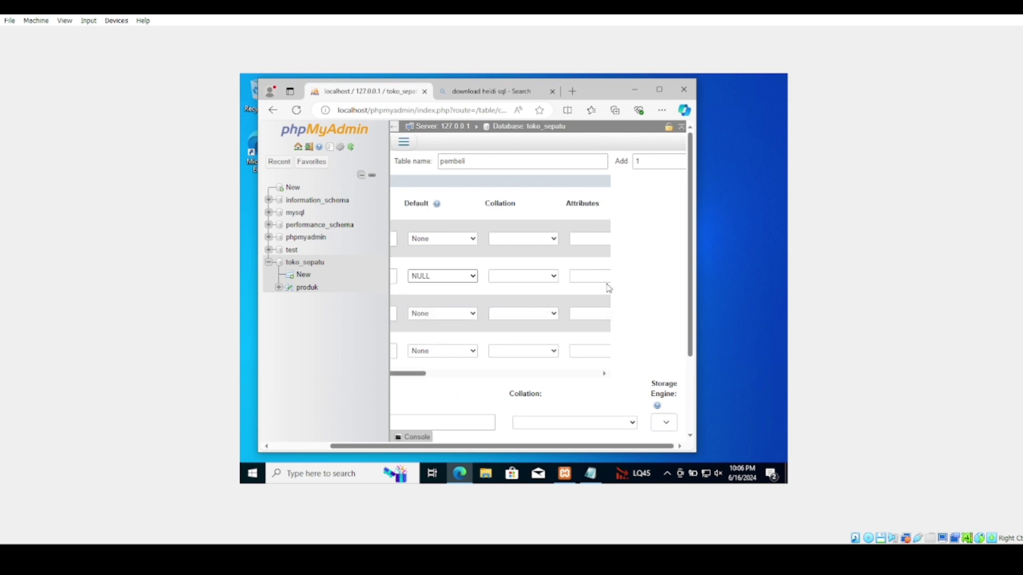
left_click(439, 313)
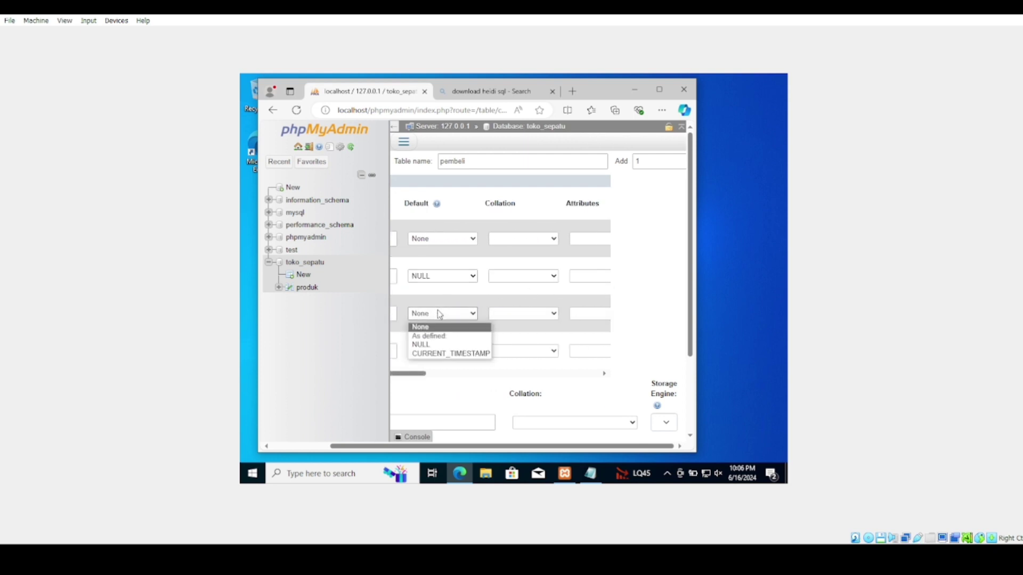
left_click(441, 344)
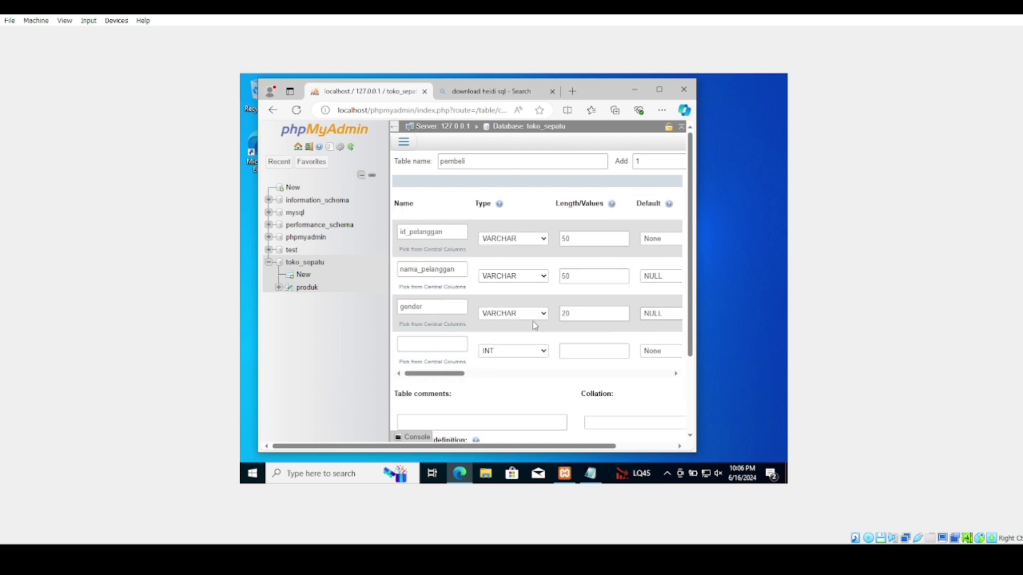
scroll(616, 411, "down", 2)
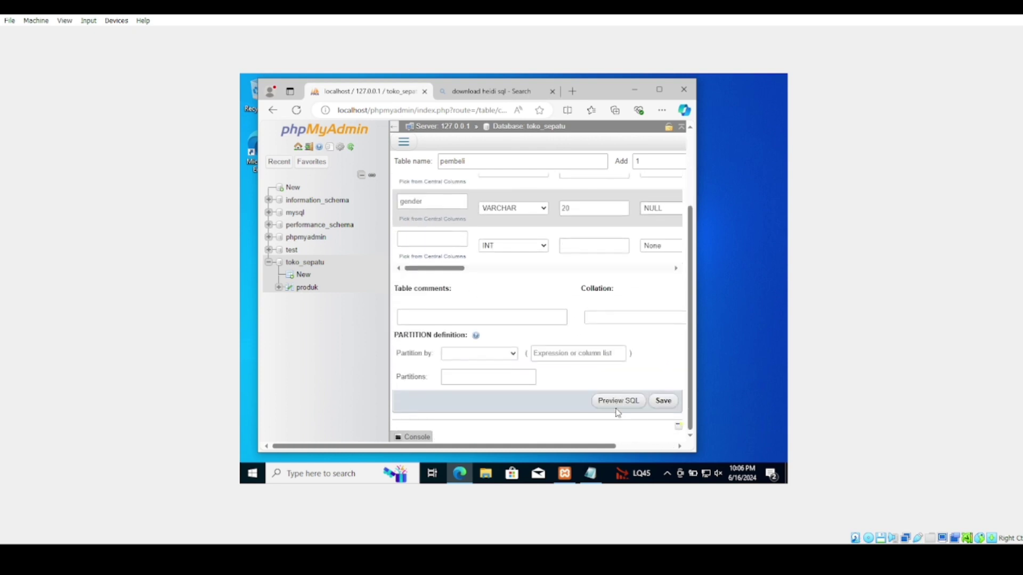
left_click(661, 407)
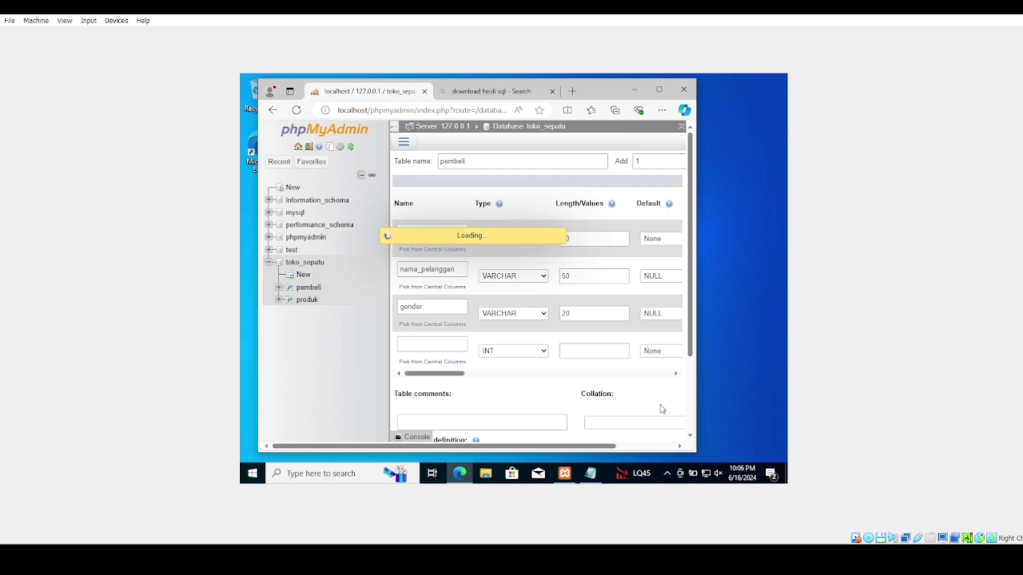
Open the Insert form for the pembeli table from its structure page
left_click(544, 267)
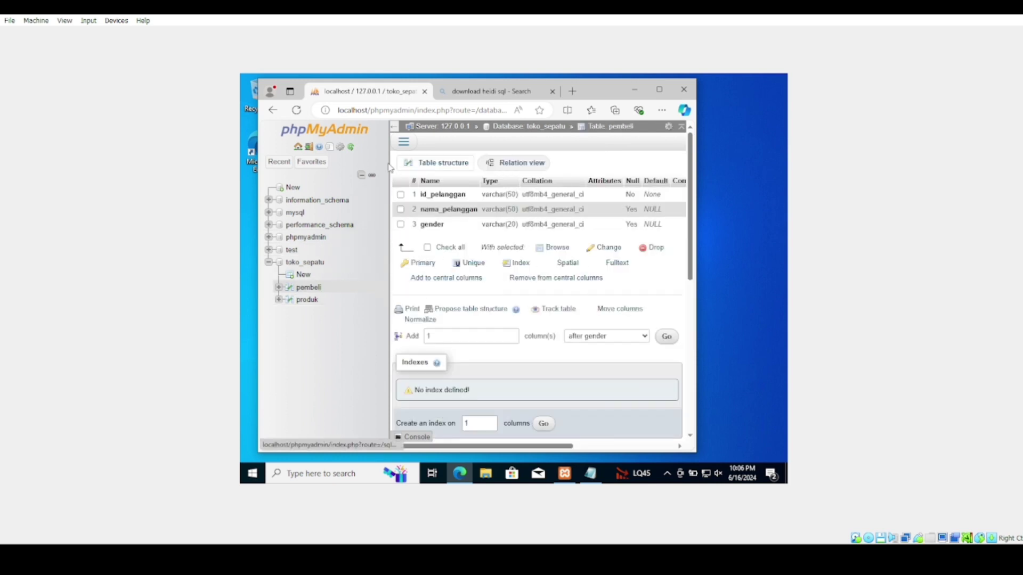
left_click(404, 142)
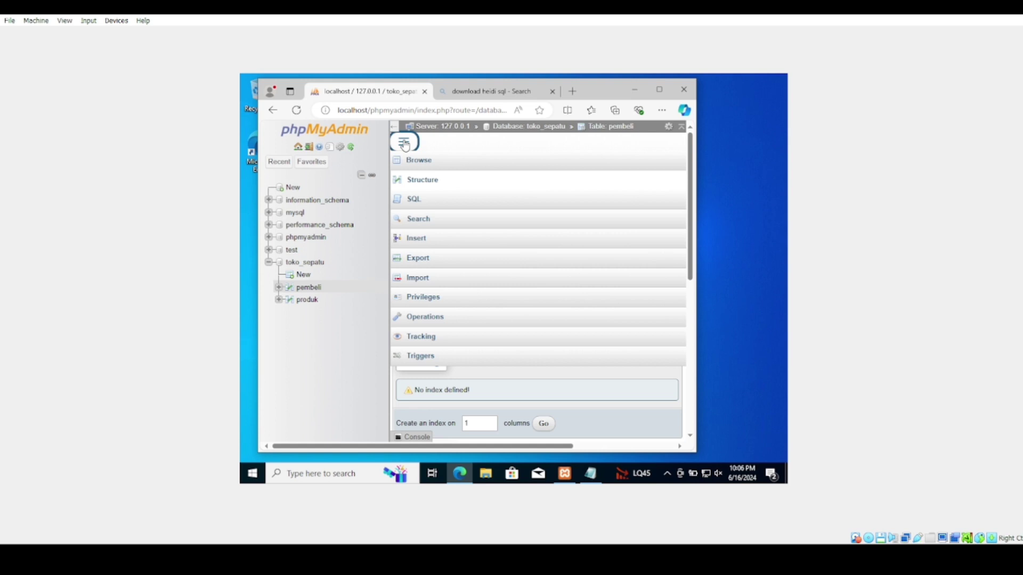
left_click(415, 239)
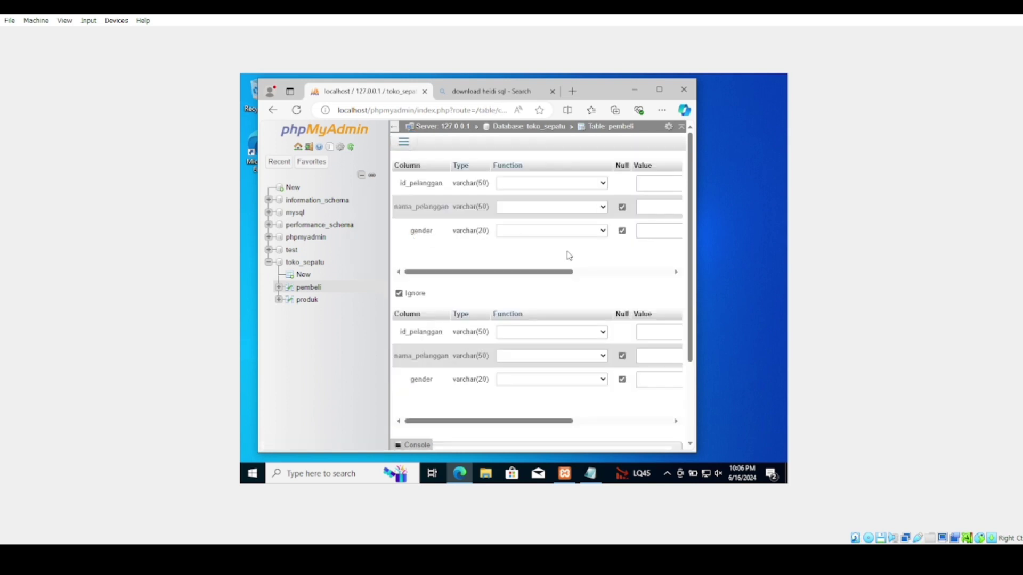
Enter the id, name and laki-laki gender for the first two customers
left_click(656, 183)
type("065122189")
left_click(658, 207)
type("reza")
left_click(658, 228)
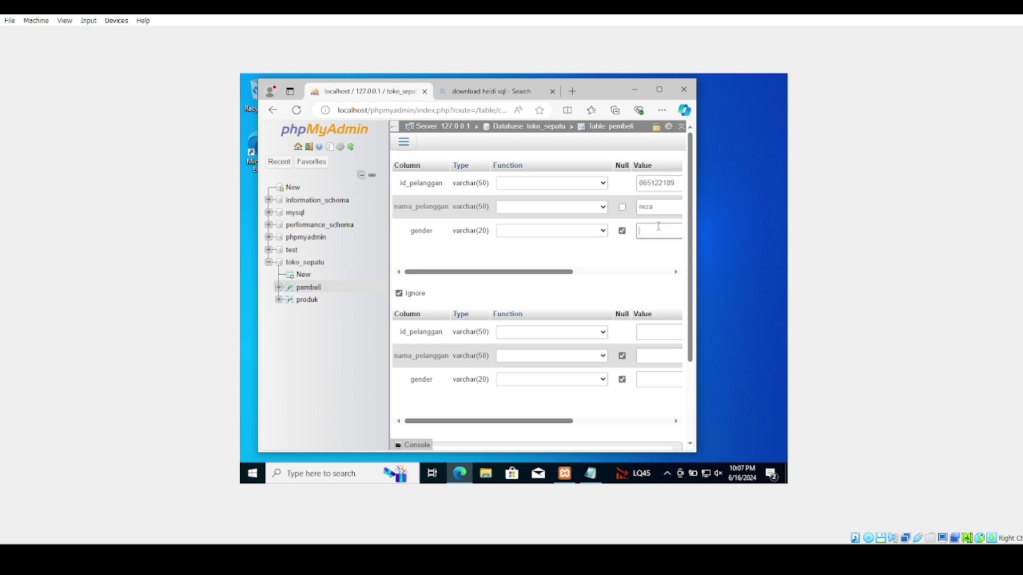
type("laki-laki")
scroll(645, 302, "down", 3)
left_click(646, 226)
type("065122")
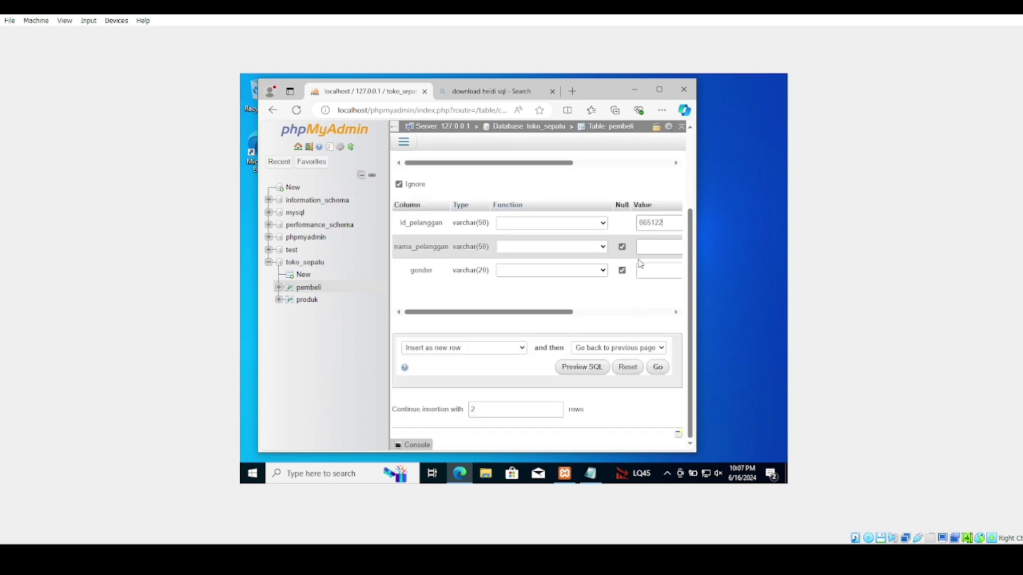
type("199")
left_click(669, 247)
type("axel")
left_click(666, 271)
type("laki")
scroll(613, 320, "up", 1)
type("-laki")
scroll(613, 320, "down", 1)
Add rows and fill in the third customer (laki-laki) and fourth customer (perempuan)
left_click(556, 399)
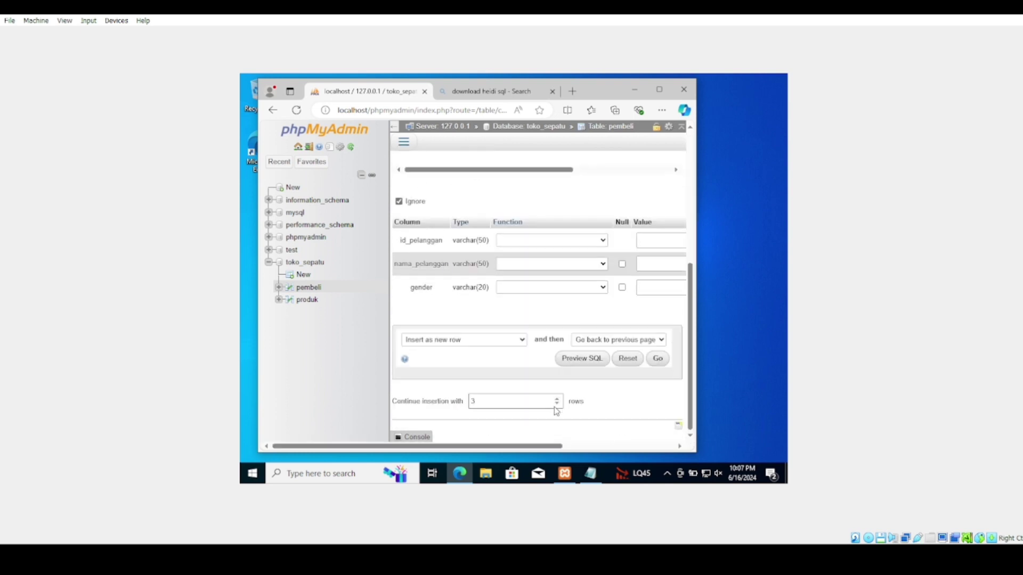
scroll(586, 267, "right", 2)
left_click(592, 240)
type("065122188")
left_click(614, 265)
type("razza")
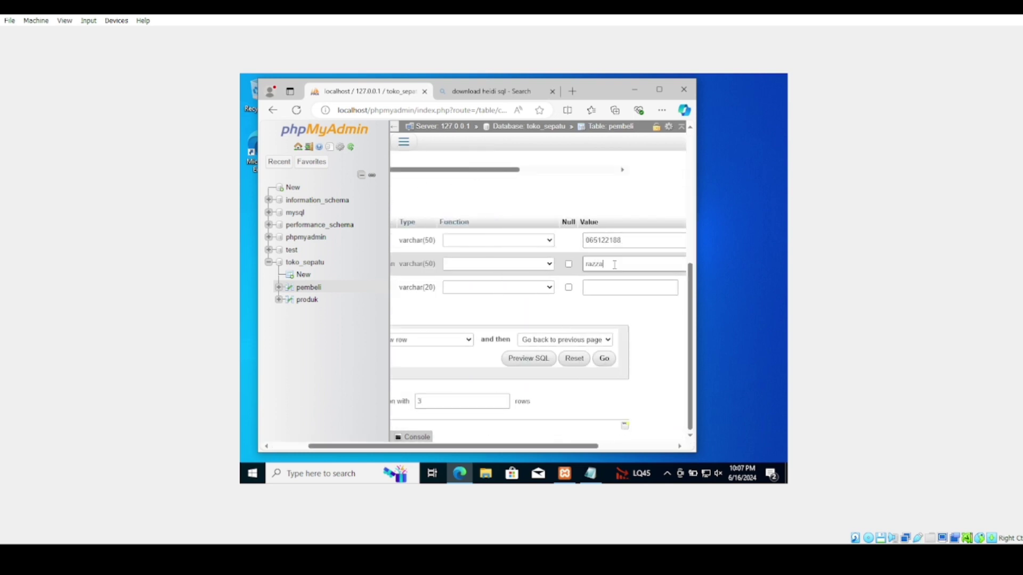
type("q")
left_click(598, 288)
type("laki-laki")
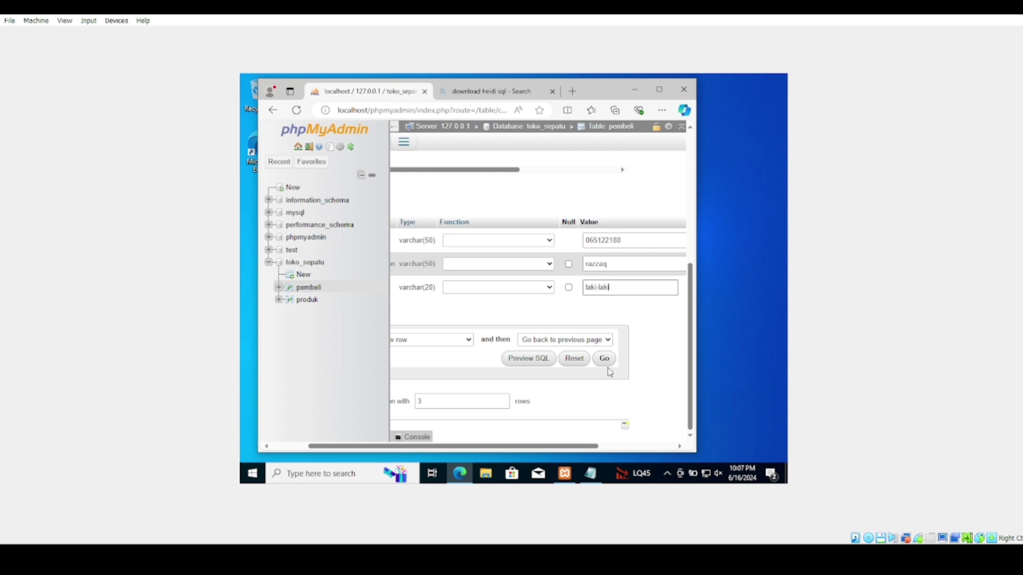
scroll(613, 362, "down", 1)
left_click(618, 333)
type("065122178")
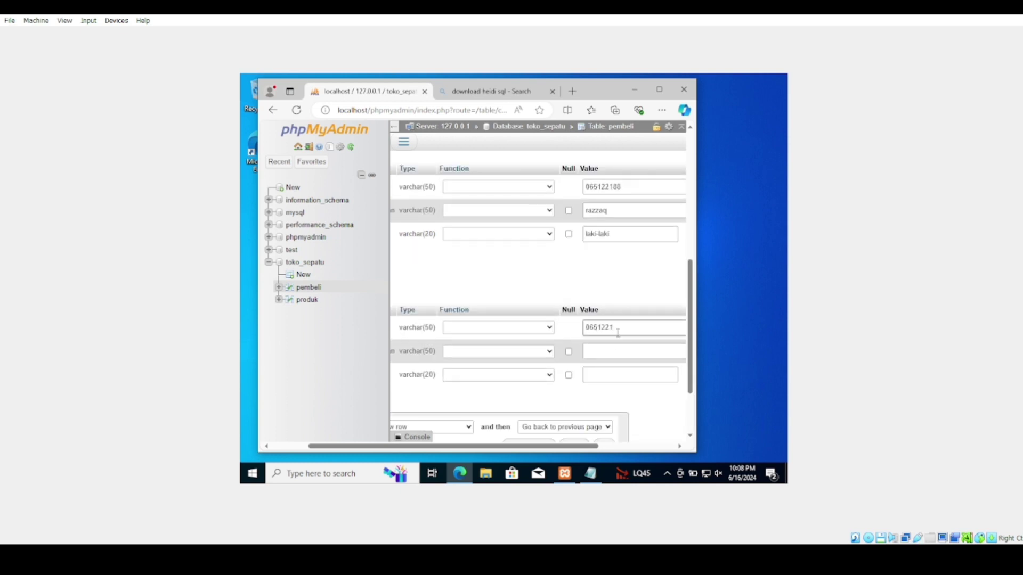
left_click(609, 350)
type("sakura")
left_click(610, 373)
type("perempuan")
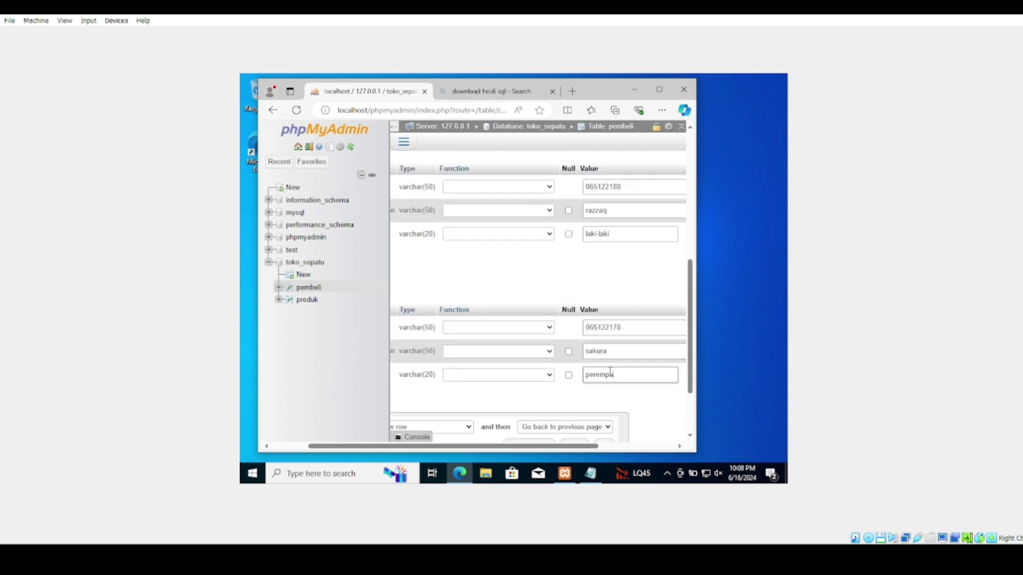
Fill in the fifth customer as perempuan, insert all five rows, and browse pembeli
key("Tab")
key("Tab")
key("Tab")
key("Tab")
key("Tab")
key("Tab")
key("Down")
left_click(605, 386)
type("065122167")
left_click(607, 405)
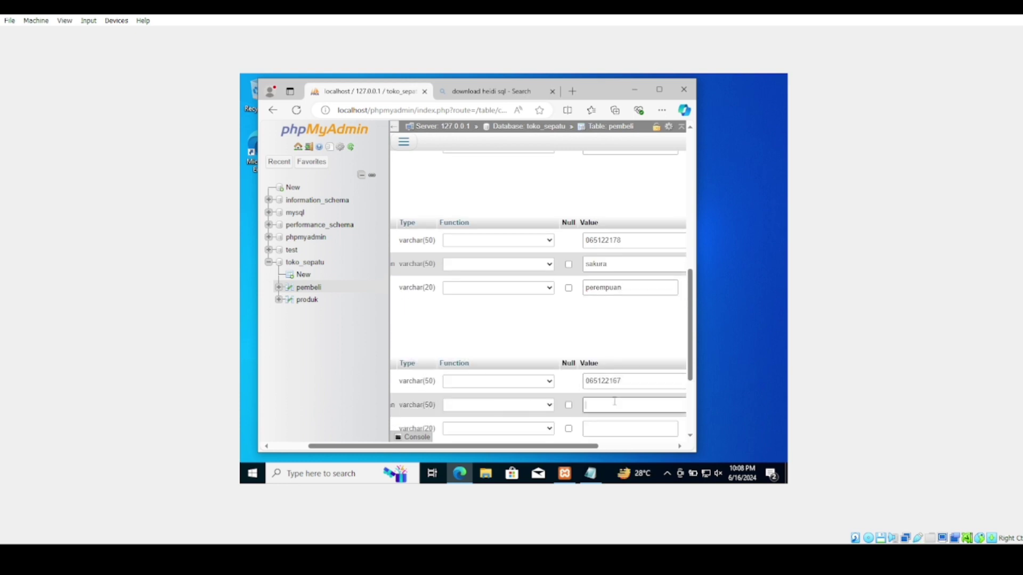
type("ino")
scroll(608, 373, "down", 3)
left_click(613, 287)
type("perempuan")
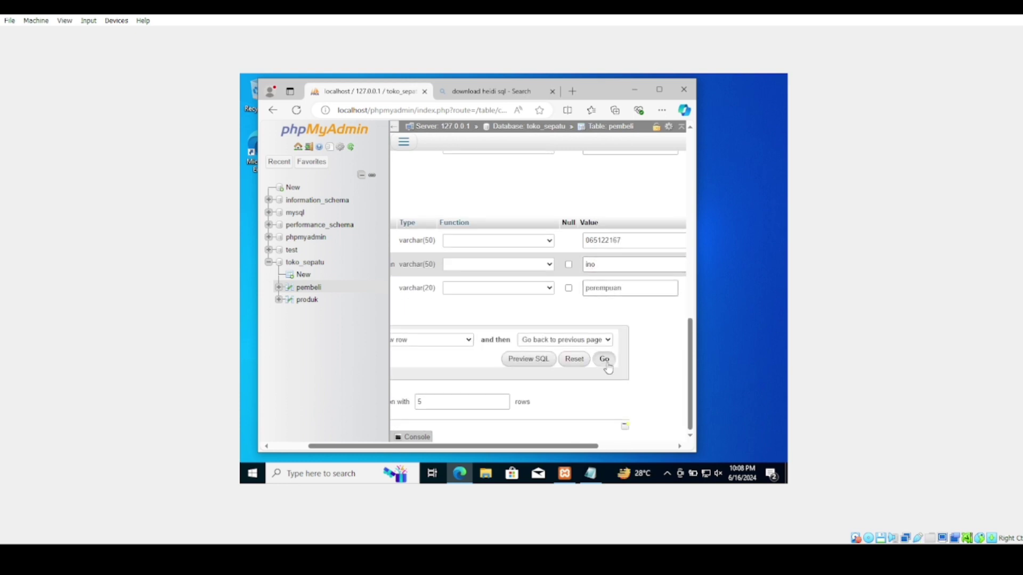
left_click(604, 359)
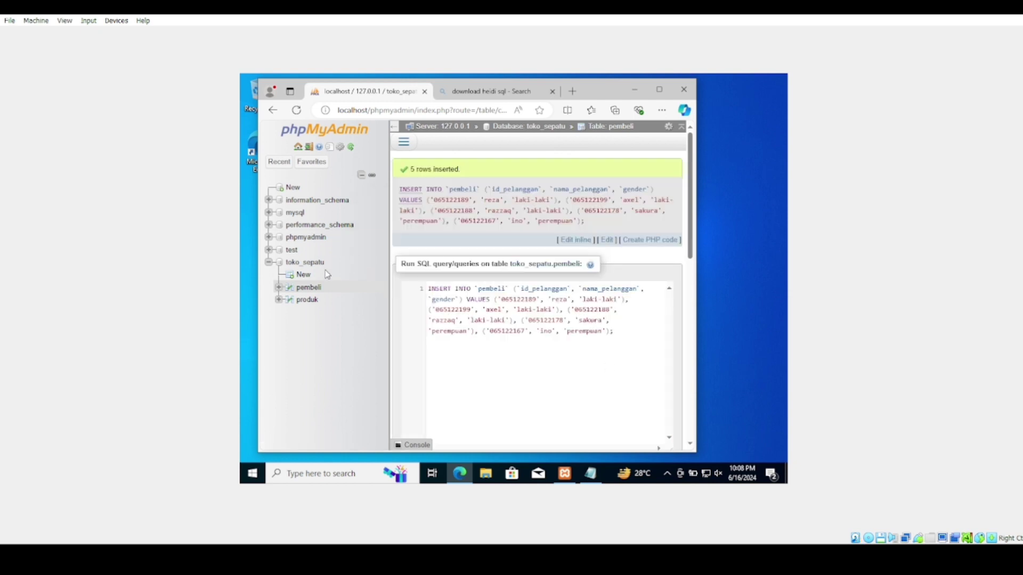
left_click(313, 288)
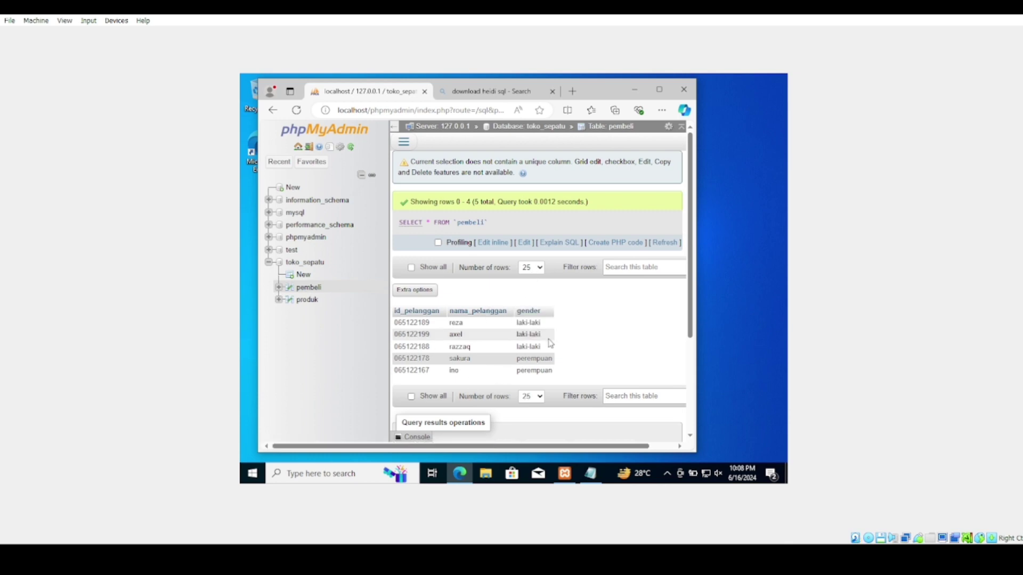
Run SELECT nama_pelanggan AS 'pembeli' FROM pembeli; to list customer names under 'pembeli'
left_click(304, 300)
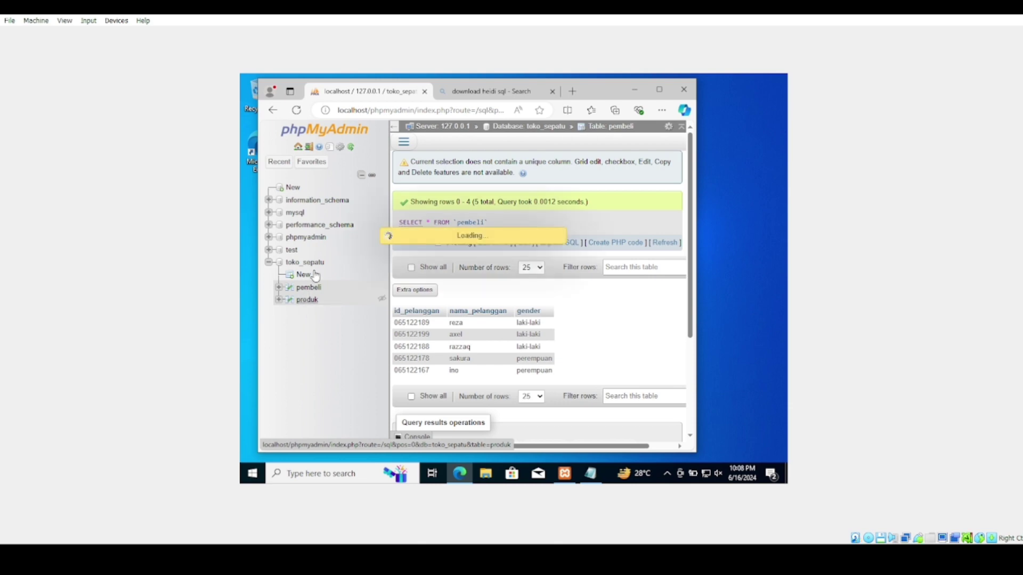
left_click(405, 143)
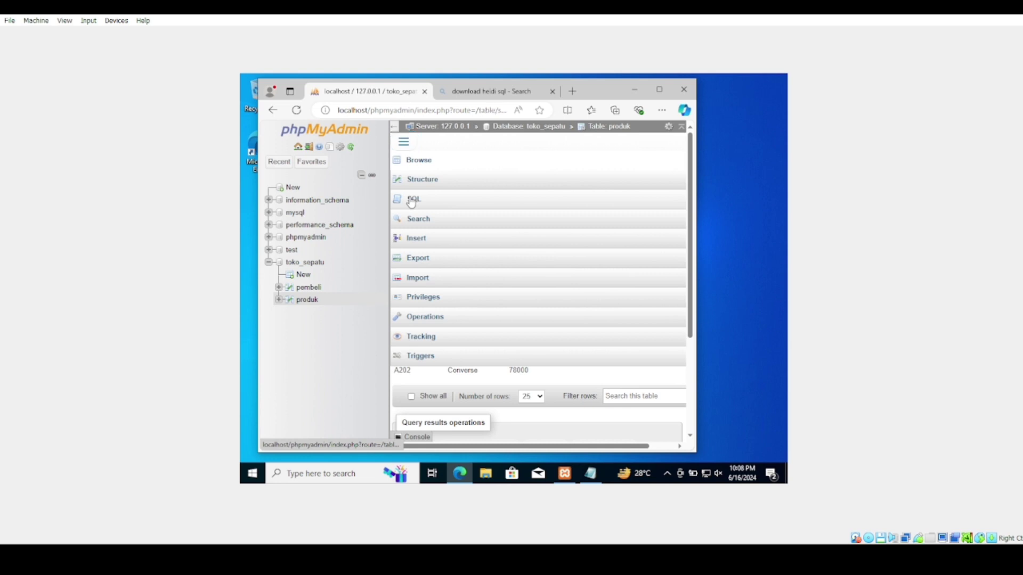
left_click(410, 201)
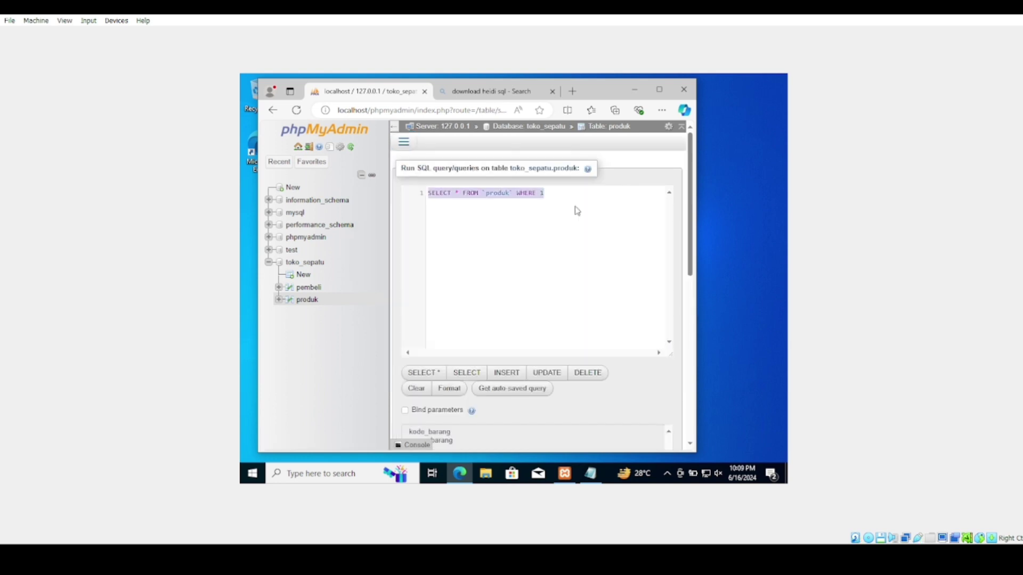
key("BackSpace")
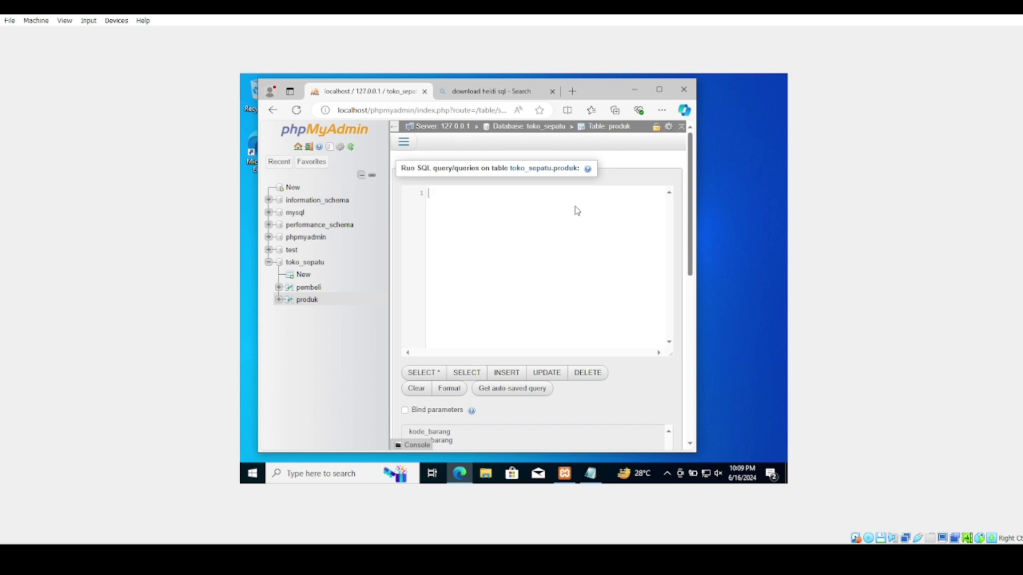
type("SELECT")
type("nama")
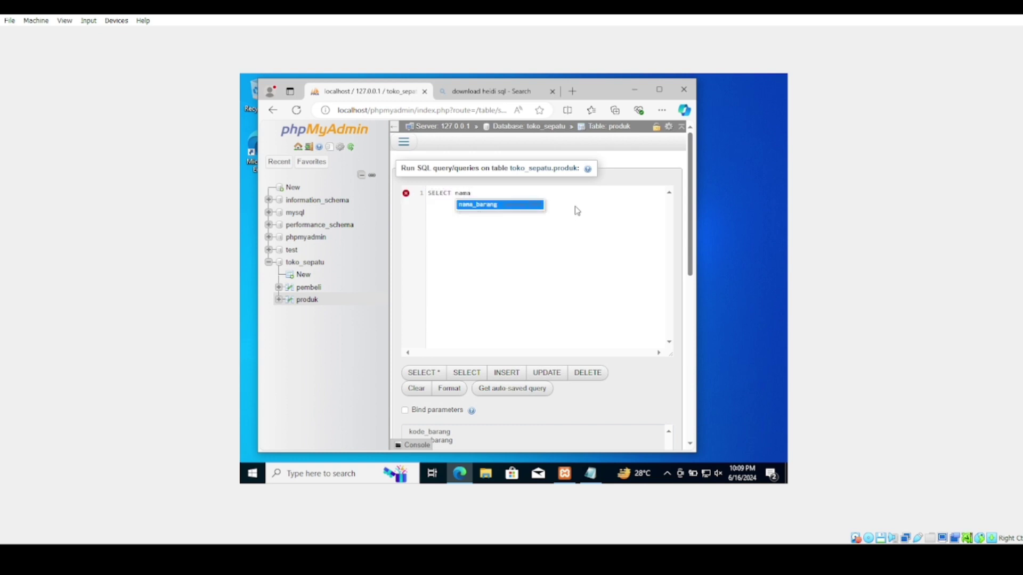
type("_pelanggan")
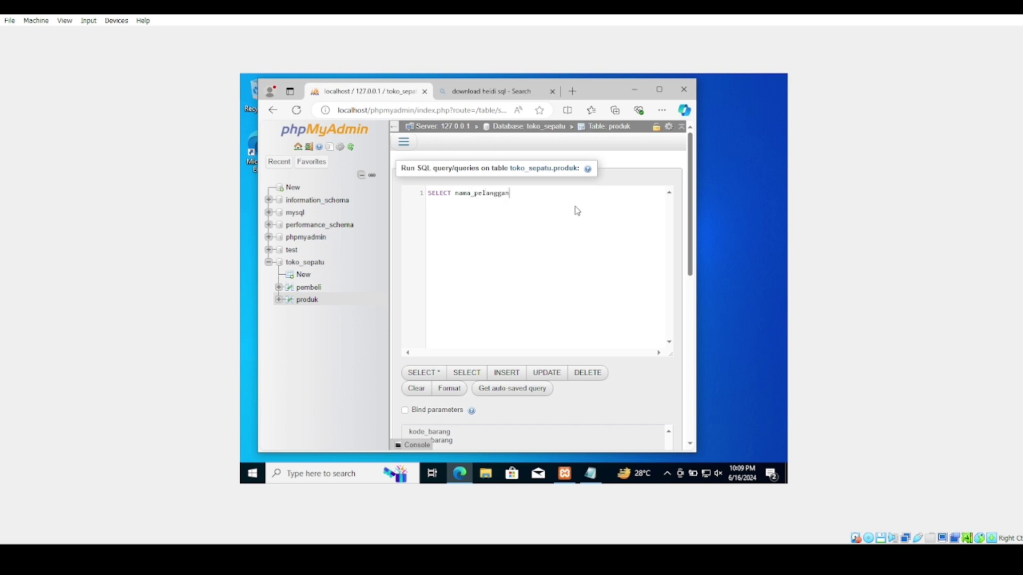
type(" AS 'pembeli' FROM pembeli;")
scroll(583, 282, "down", 5)
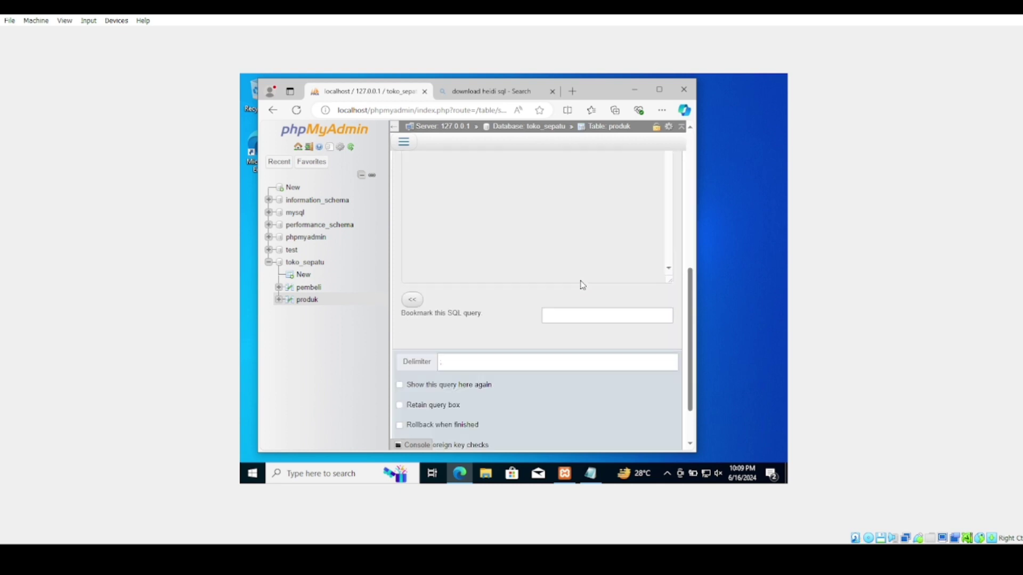
left_click(408, 406)
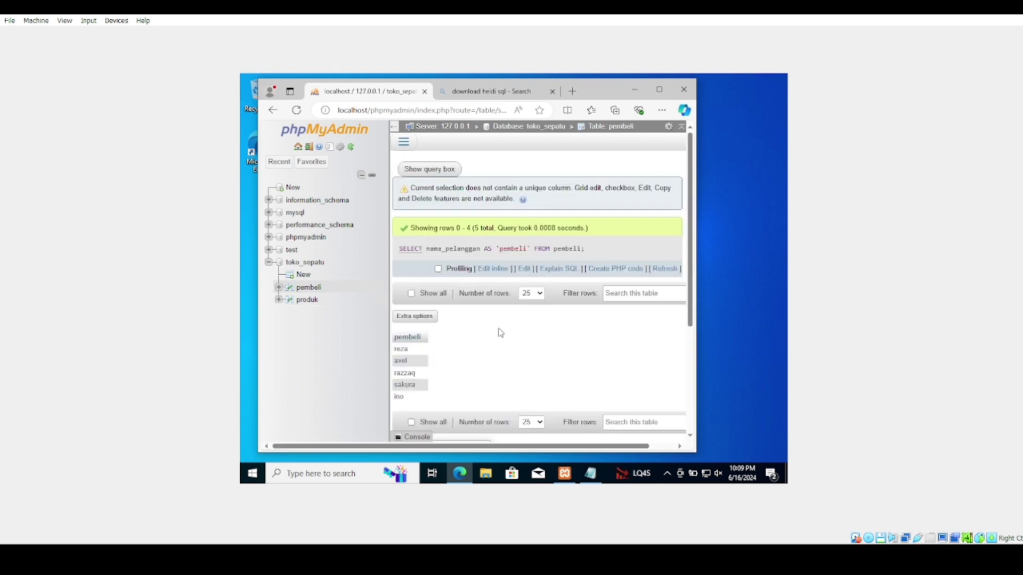
Replace the query with SELECT * FROM pembeli CROSS JOIN produk; and run it
left_click(404, 151)
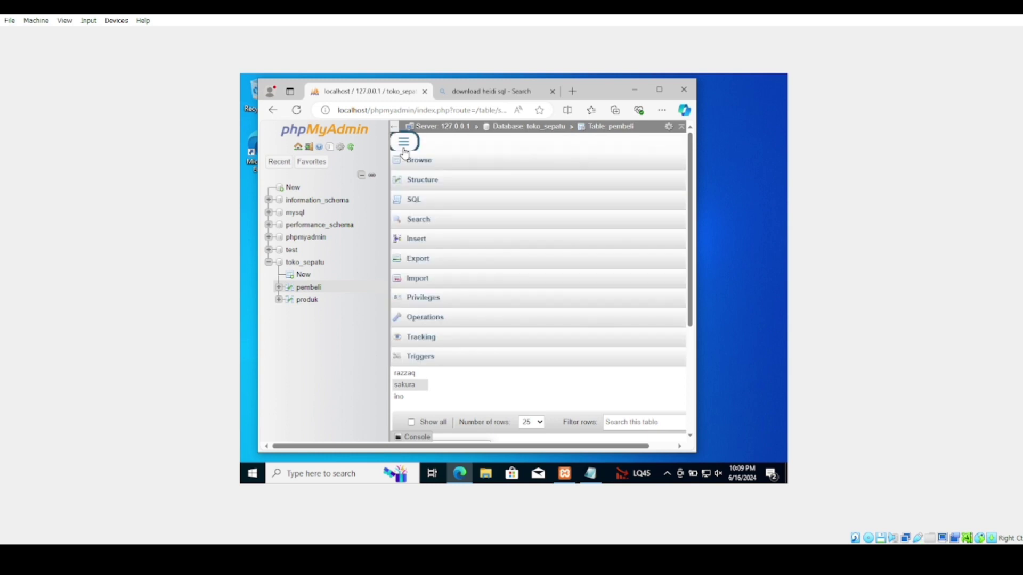
left_click(426, 205)
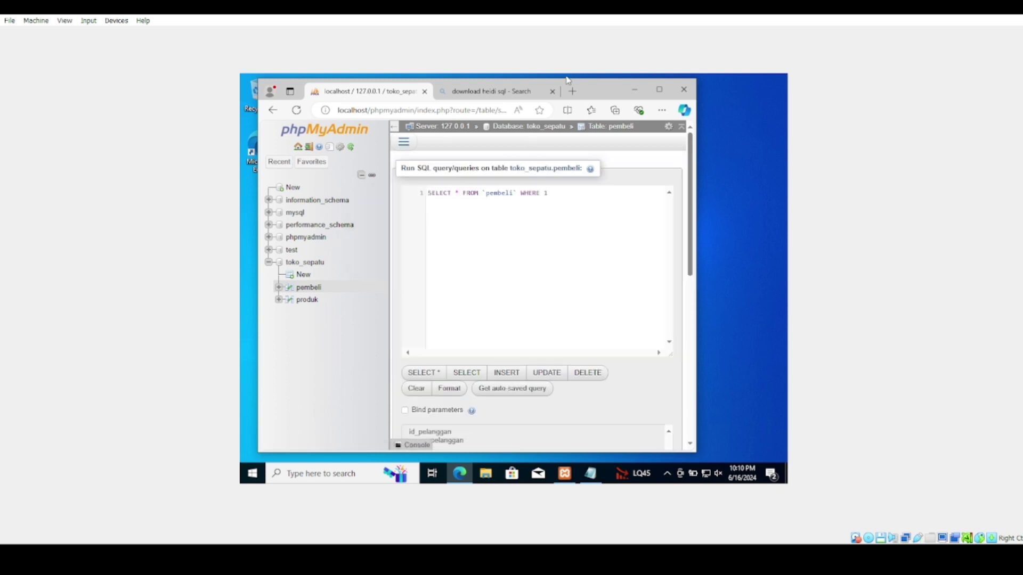
left_click(552, 91)
left_click(510, 210)
key("ctrl+a")
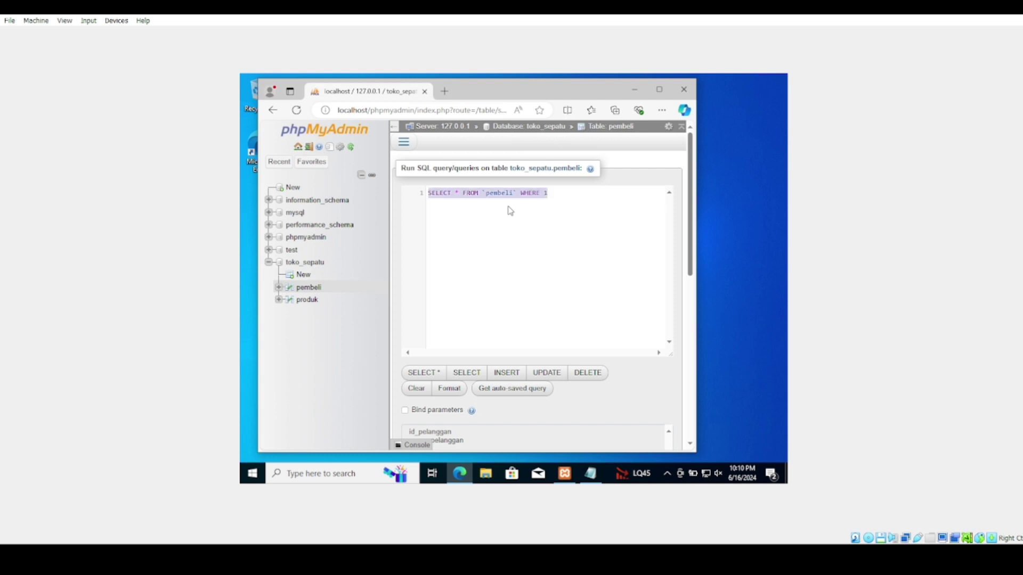
type("SELECT")
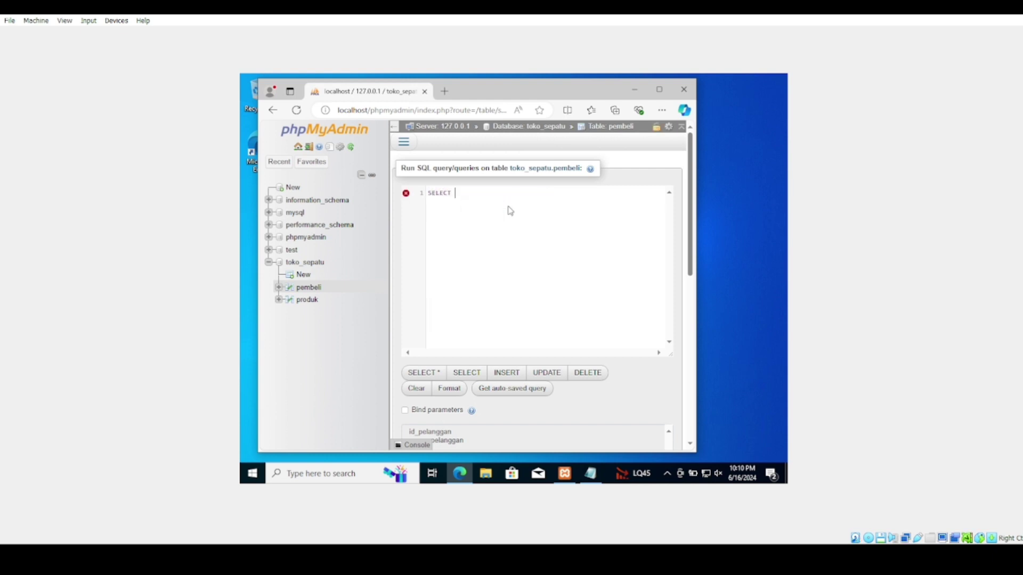
type(" * FROM pembeli CROSS JOI")
key("BackSpace")
key("BackSpace")
type("JOIN")
key("BackSpace")
key("BackSpace")
key("BackSpace")
key("BackSpace")
type("produk;")
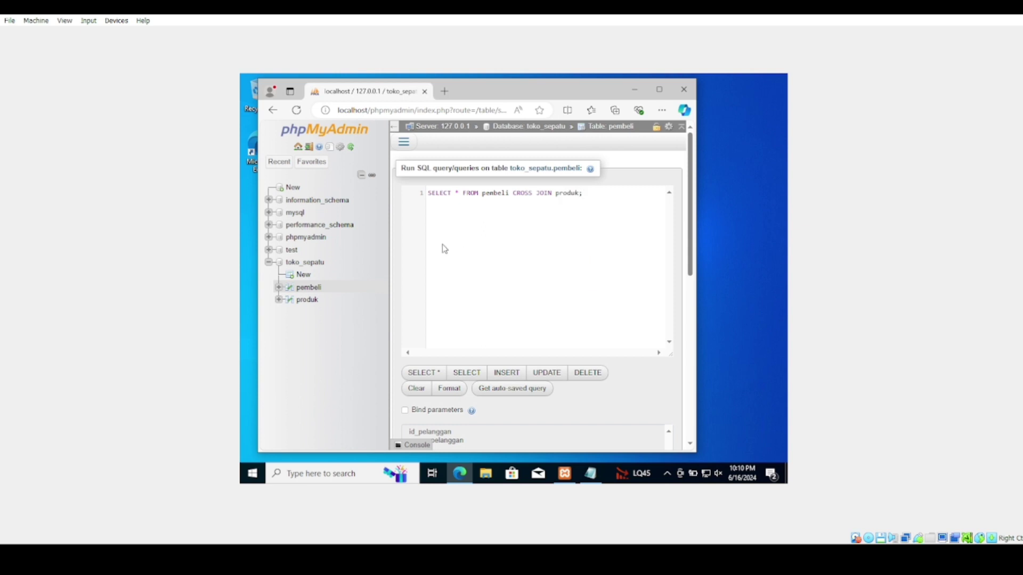
scroll(520, 266, "down", 5)
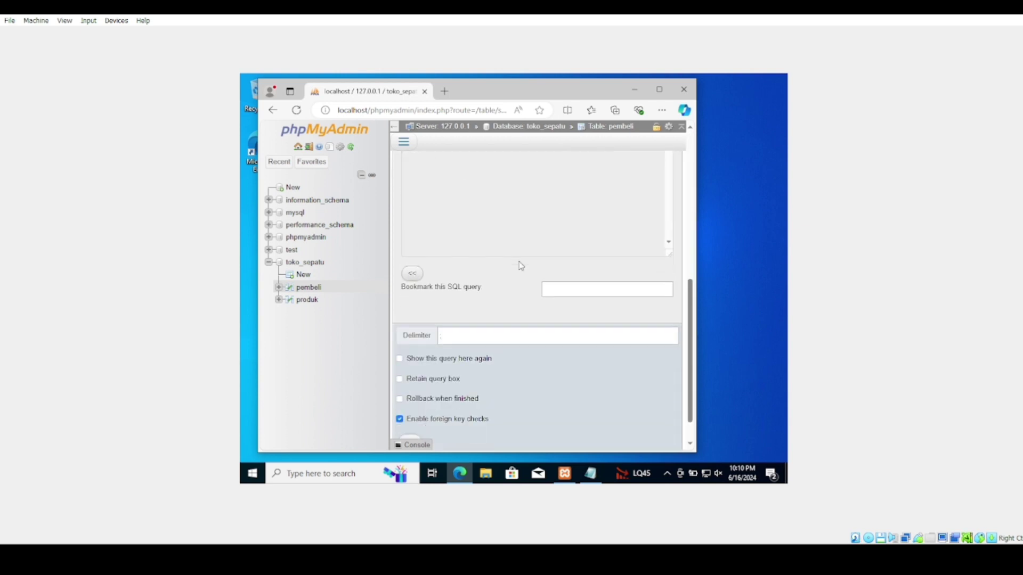
left_click(410, 408)
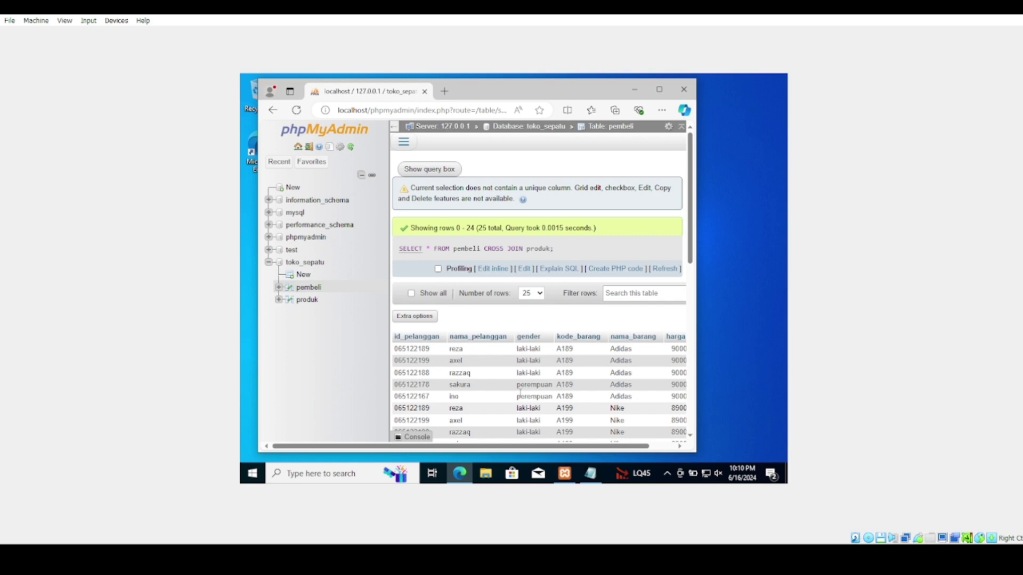
Maximize the browser and scroll through the 25 cross-joined rows
scroll(521, 393, "down", 2)
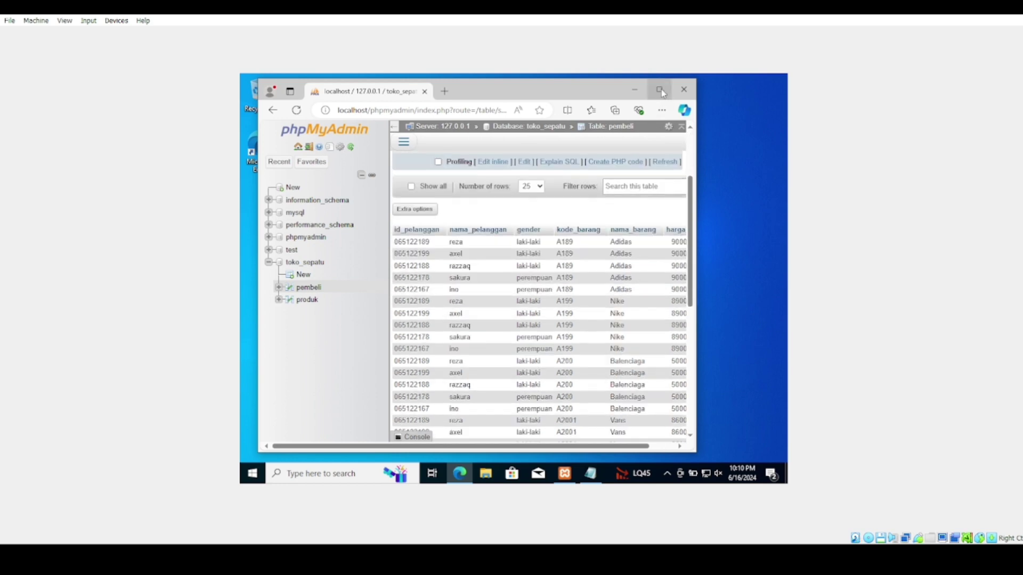
left_click(660, 90)
scroll(624, 314, "down", 5)
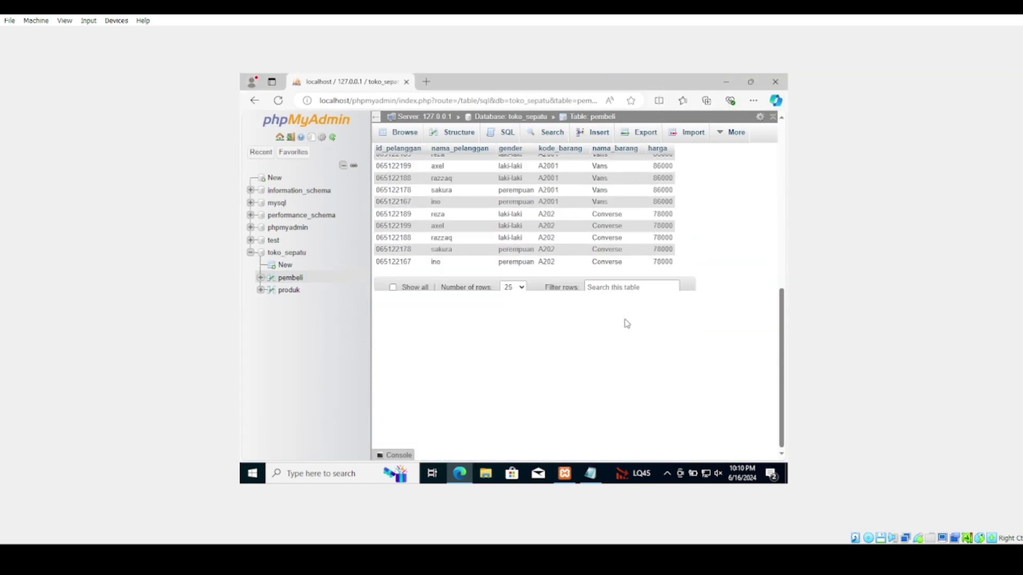
scroll(626, 323, "up", 3)
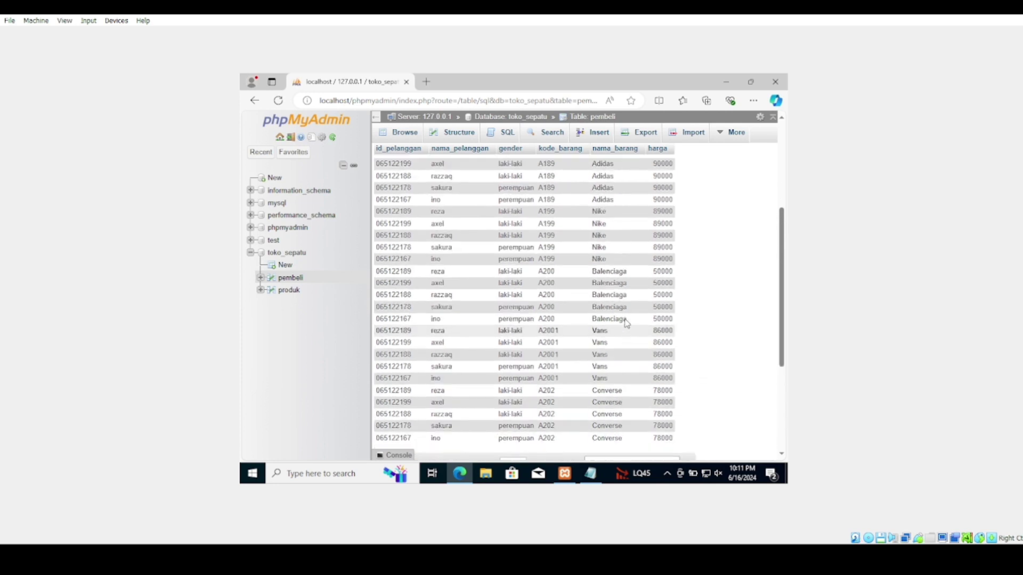
scroll(627, 323, "up", 2)
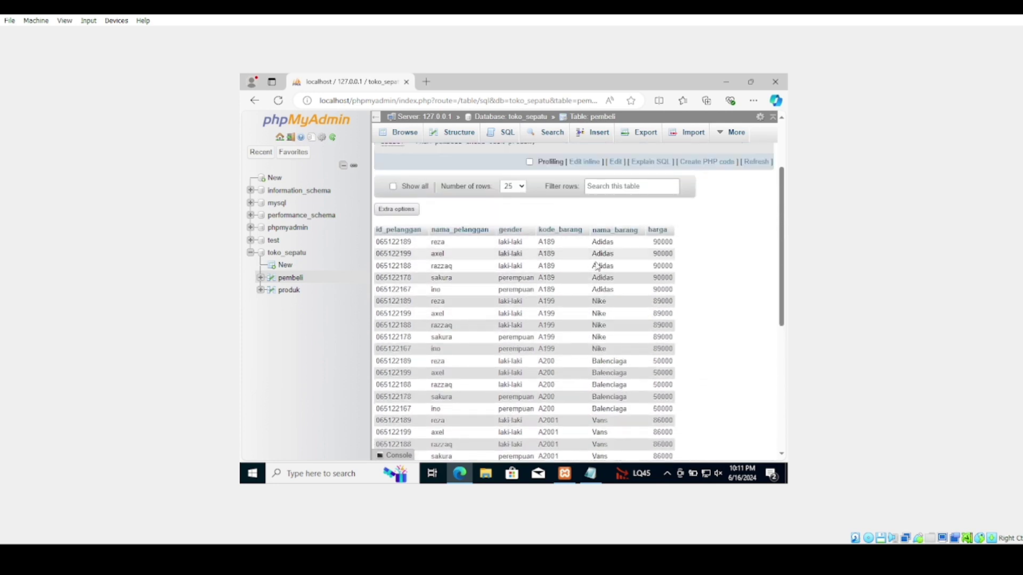
scroll(472, 280, "up", 2)
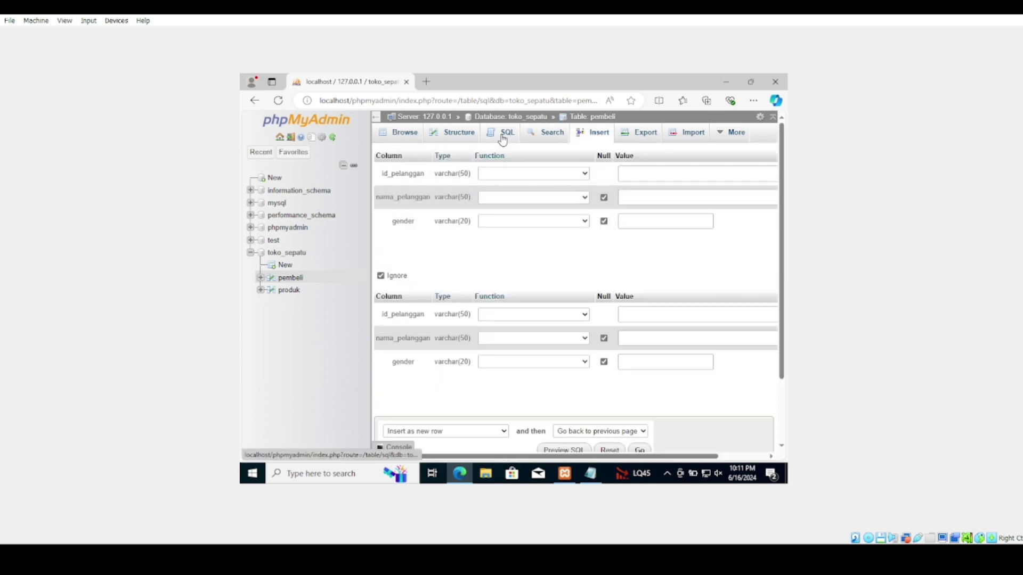
Replace the query with SELECT * FROM pembeli NATURAL JOIN produk; and run it
left_click(503, 136)
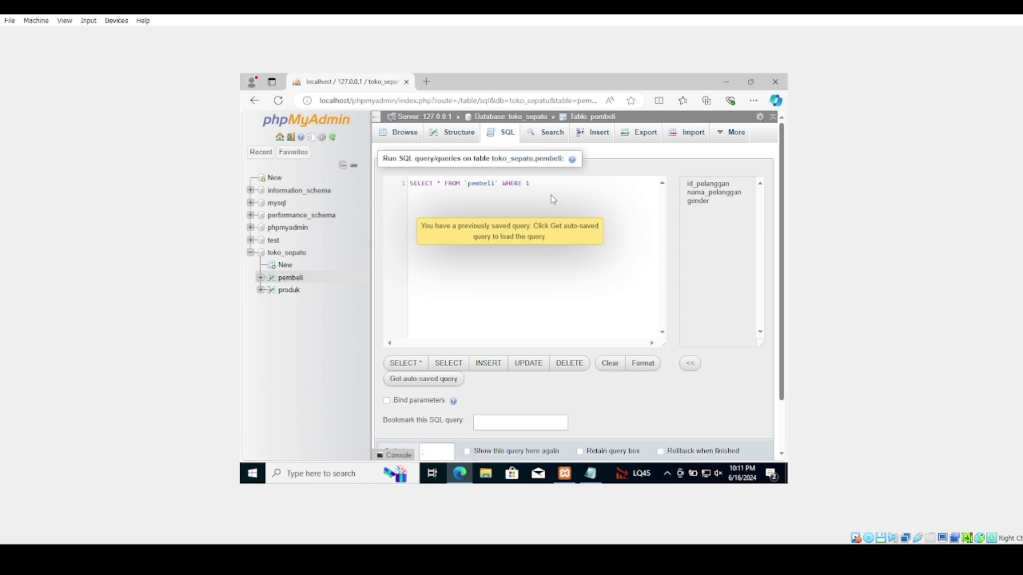
key("ctrl+a")
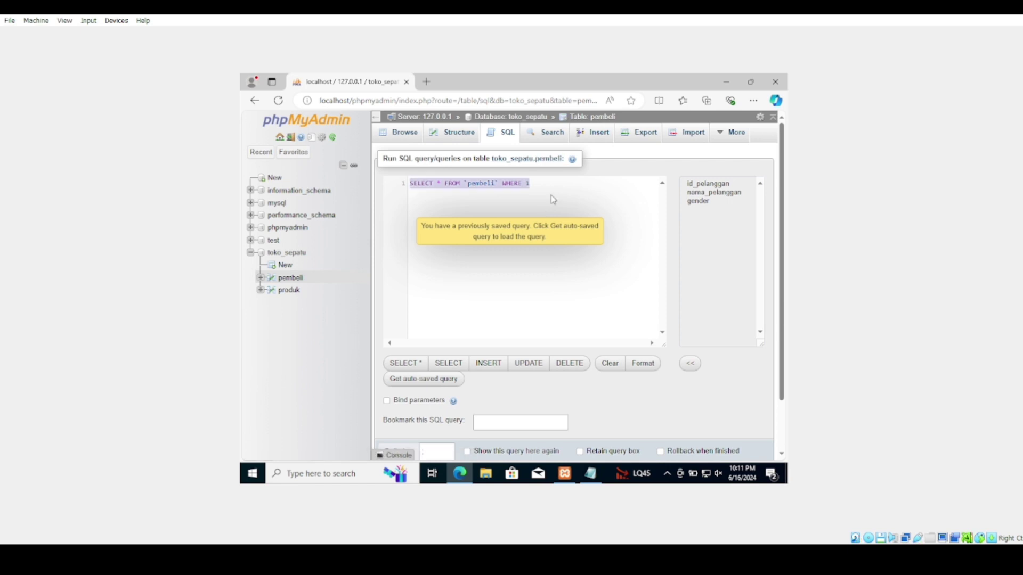
type("SELECT ")
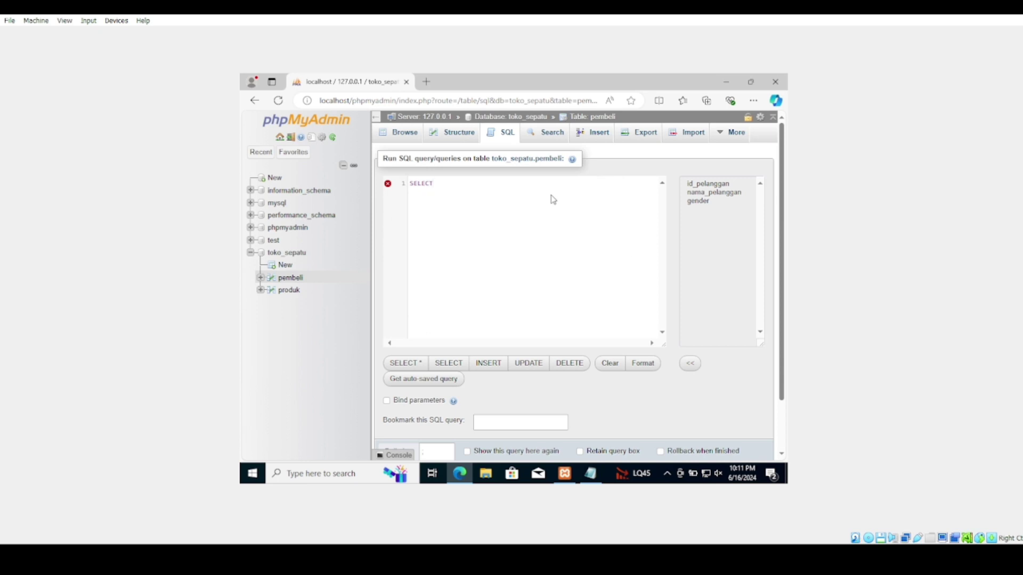
type("*")
key("BackSpace")
type("* from")
key("Return")
type("ta")
key("BackSpace")
key("BackSpace")
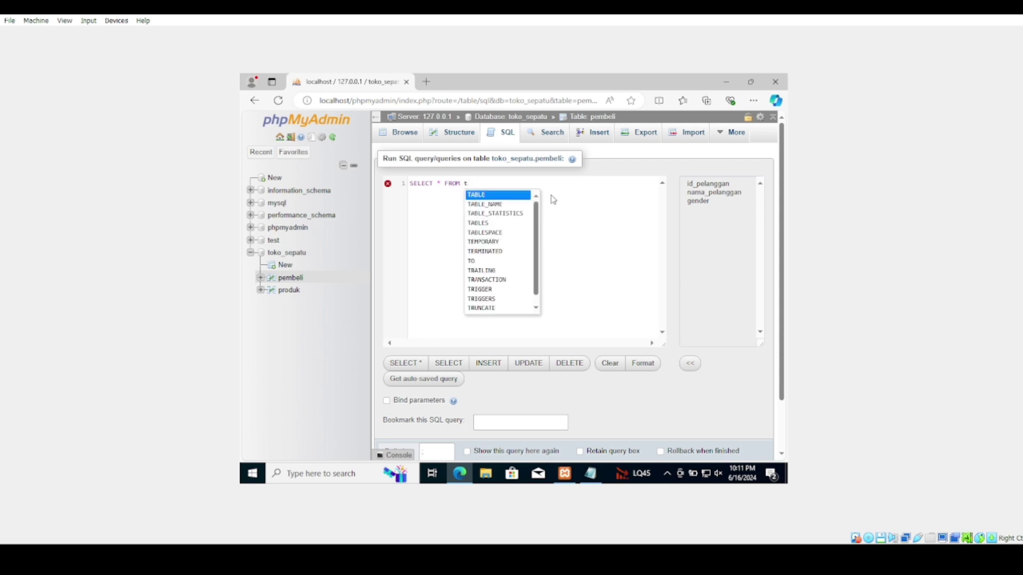
key("BackSpace")
type("pembeli")
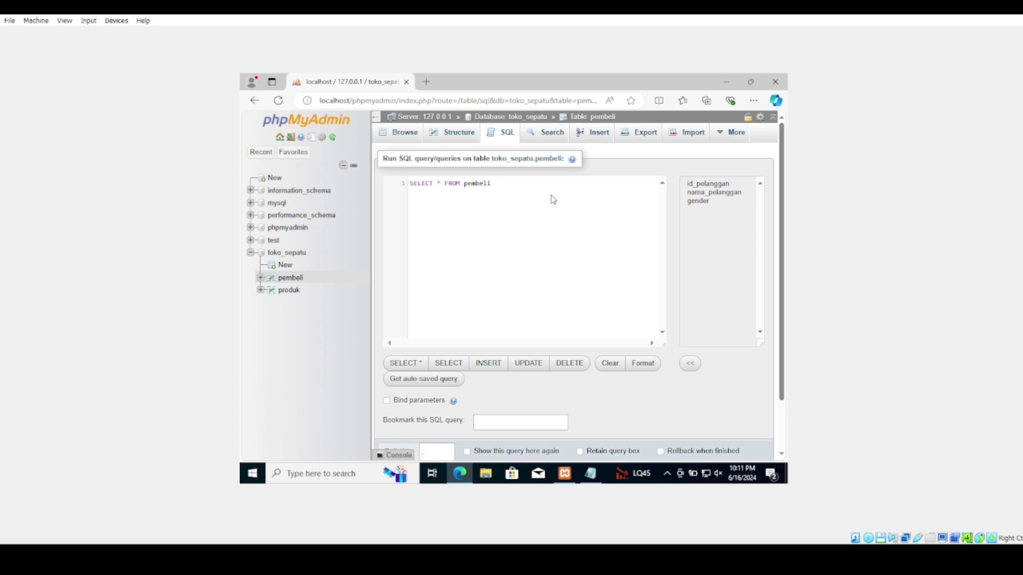
type(" NATURAL joi")
key("Return")
type("pr")
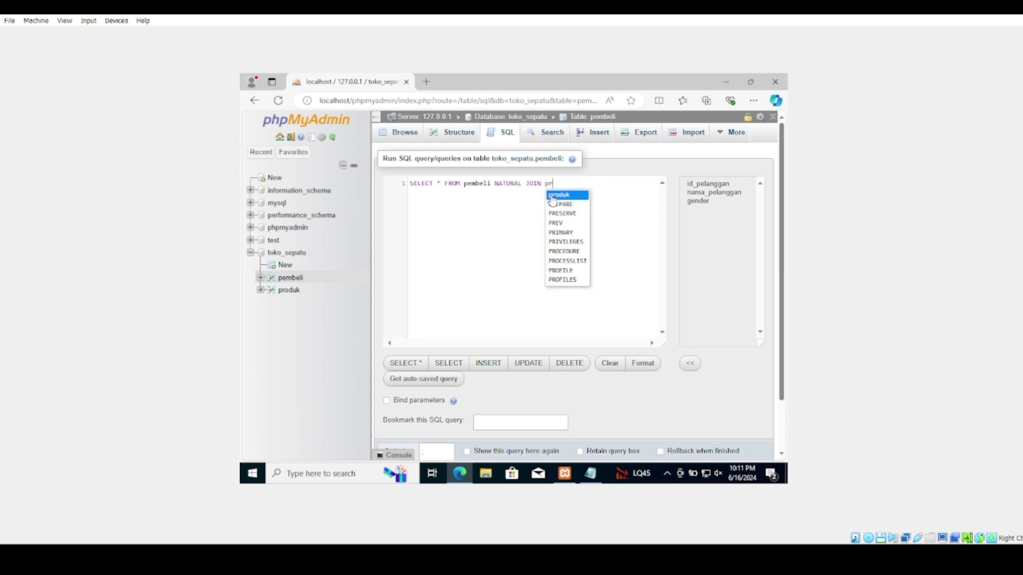
type("oduk;")
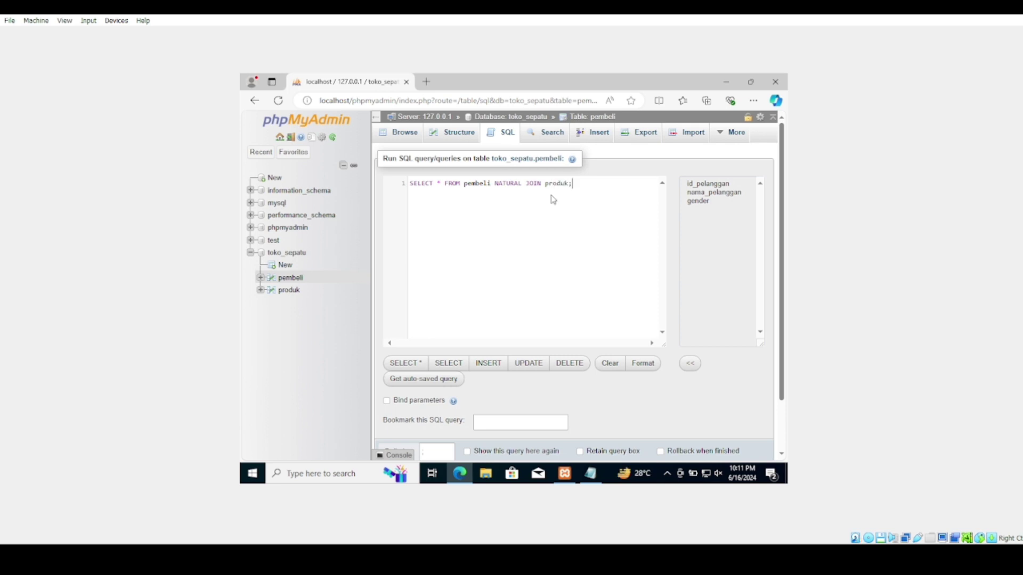
scroll(546, 318, "down", 1)
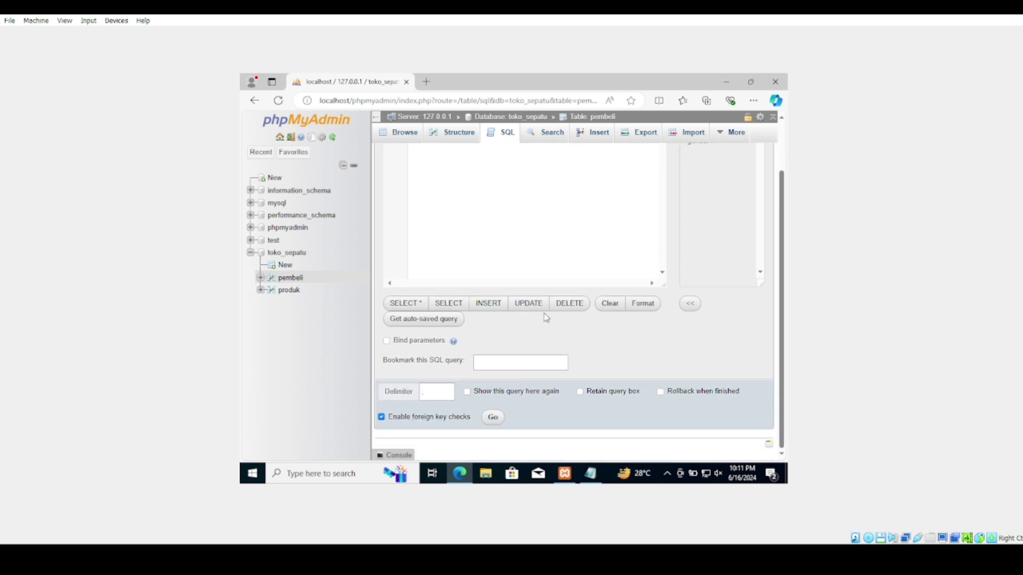
scroll(546, 318, "up", 1)
scroll(543, 317, "down", 1)
left_click(492, 419)
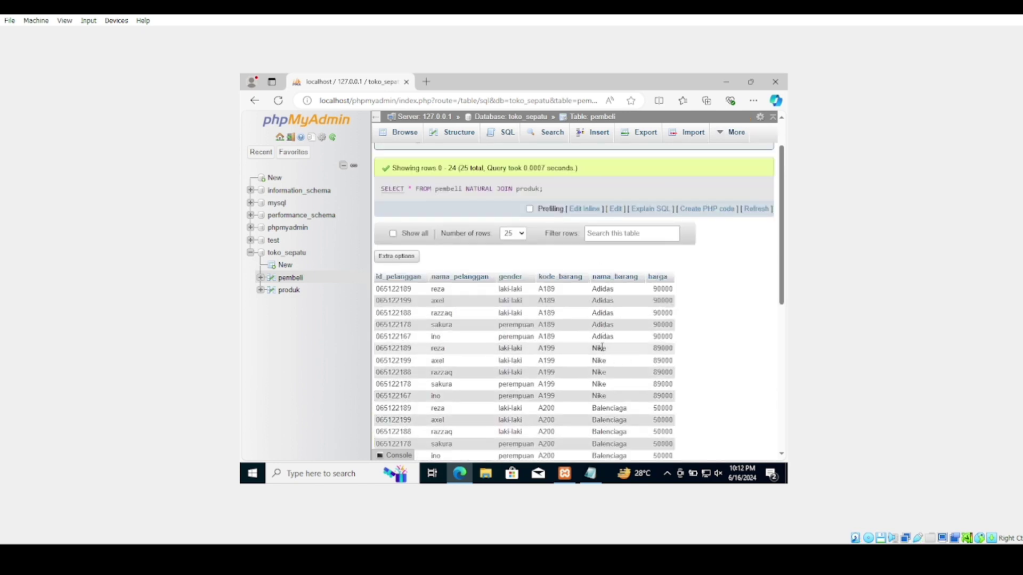
Review the 25 joined rows, then display the five pembeli rows
scroll(602, 347, "down", 5)
scroll(603, 350, "up", 5)
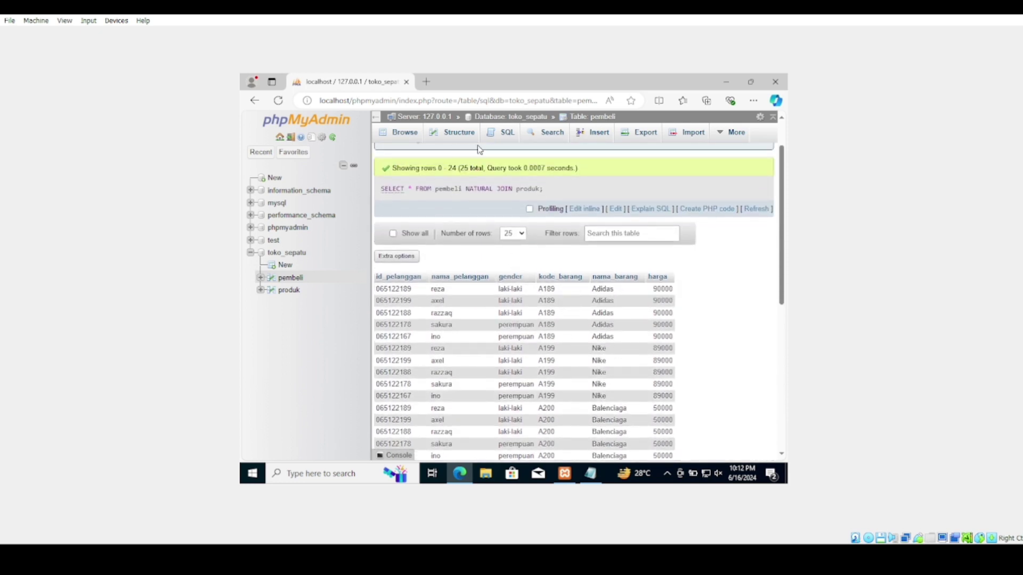
left_click(495, 139)
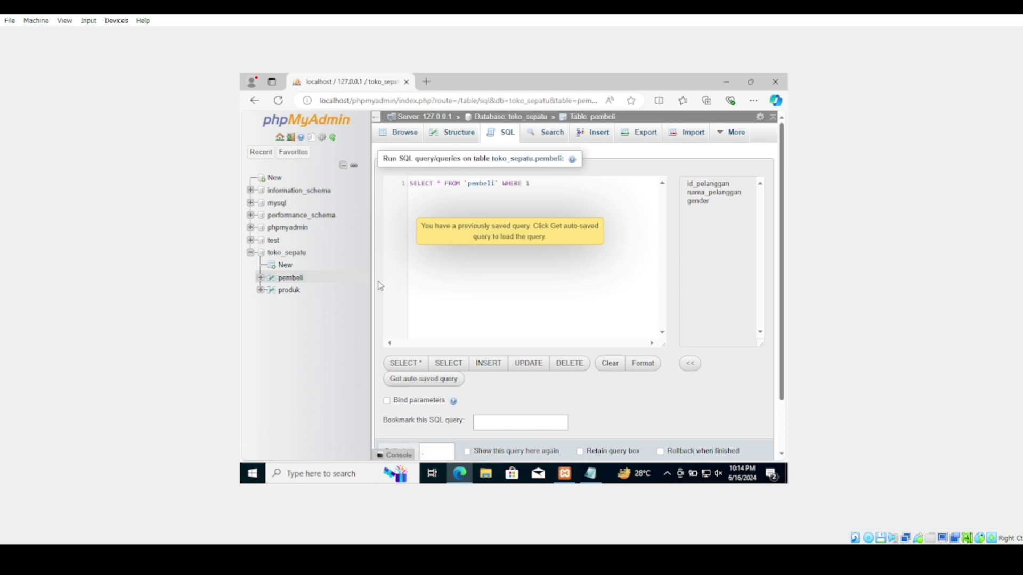
left_click(290, 282)
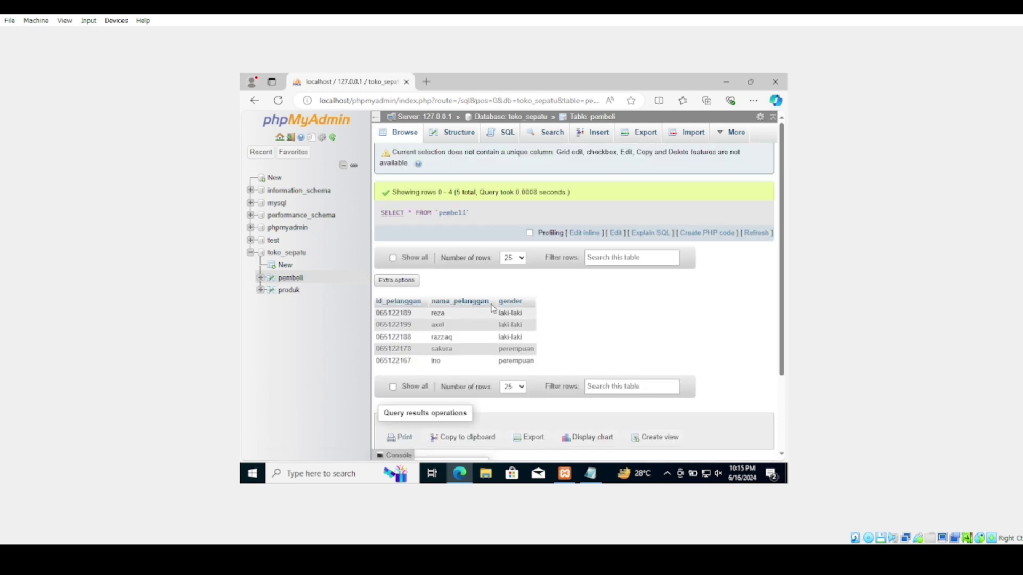
Make id_pelanggan the primary key of the pembeli table
left_click(463, 136)
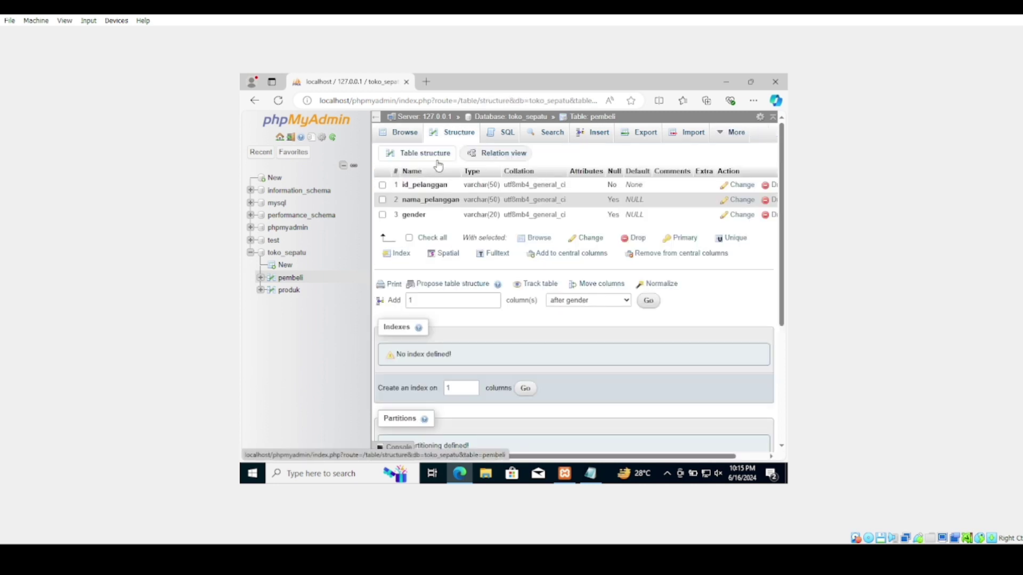
left_click(381, 185)
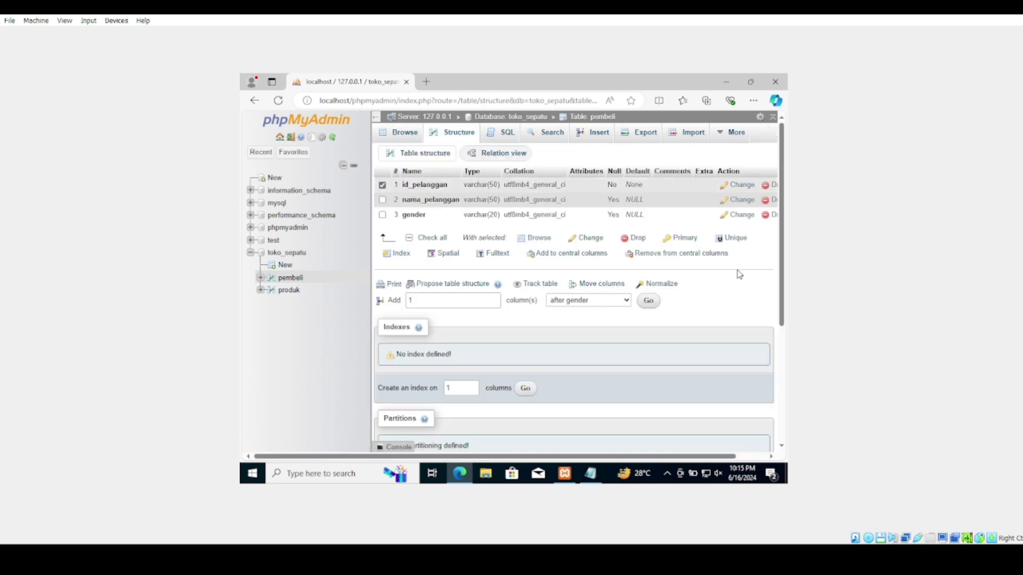
left_click(686, 239)
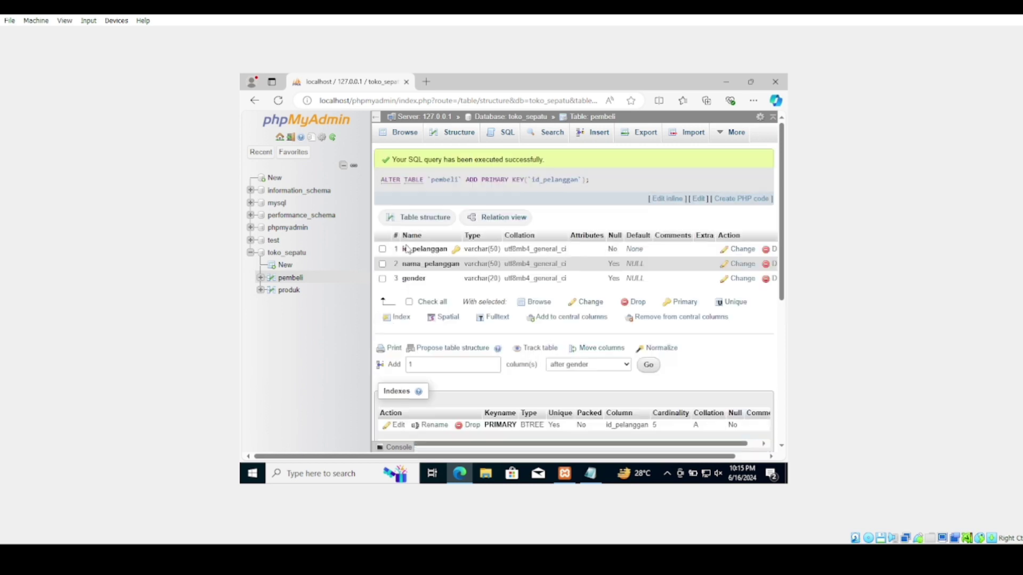
Make kode_barang the primary key of the produk table
left_click(289, 291)
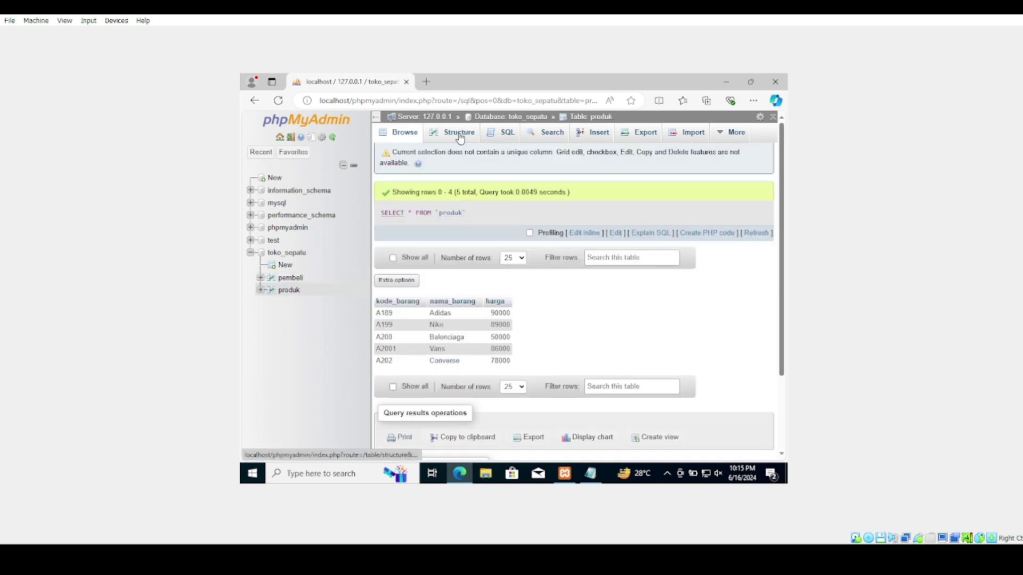
left_click(461, 137)
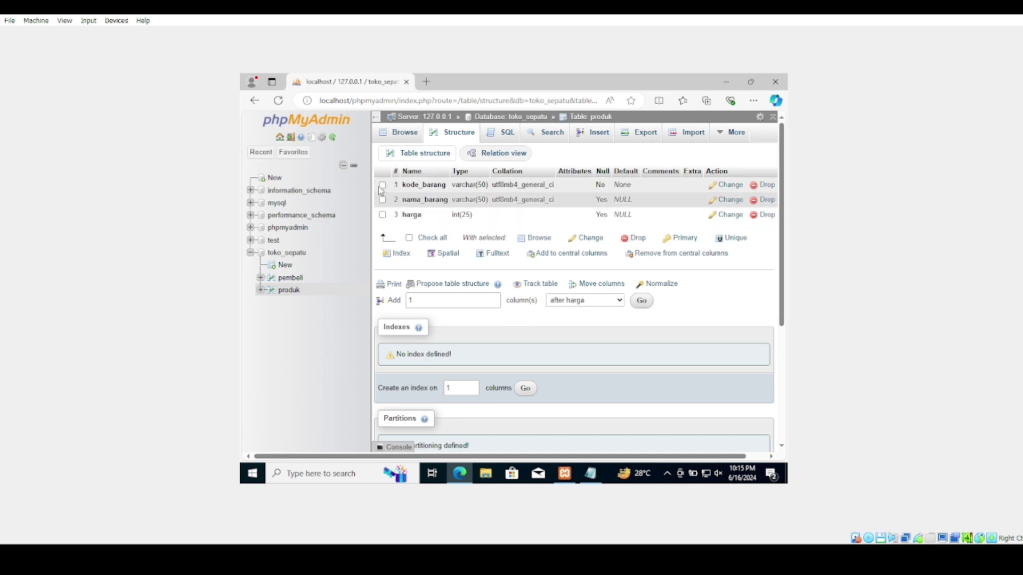
left_click(382, 185)
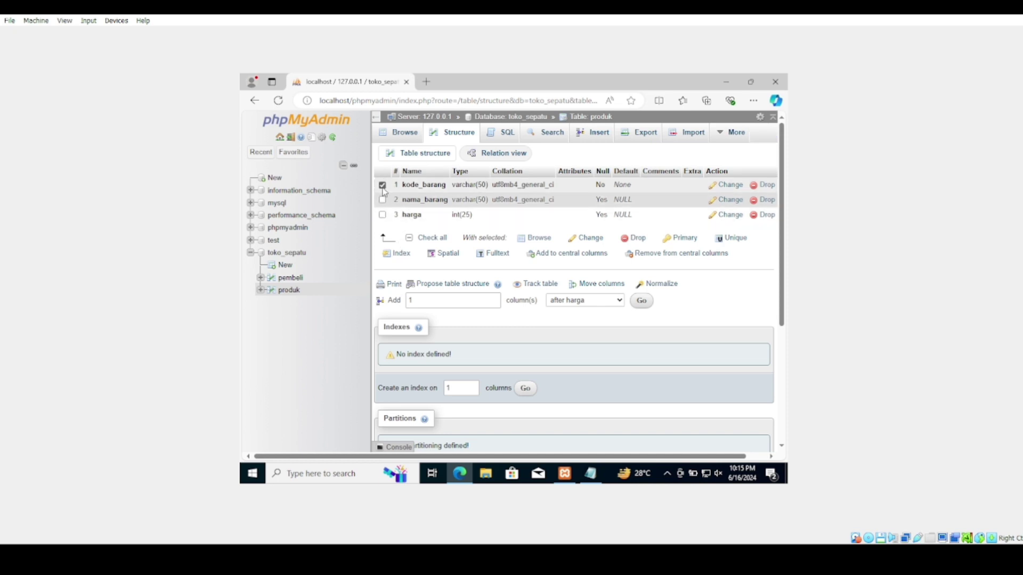
left_click(677, 240)
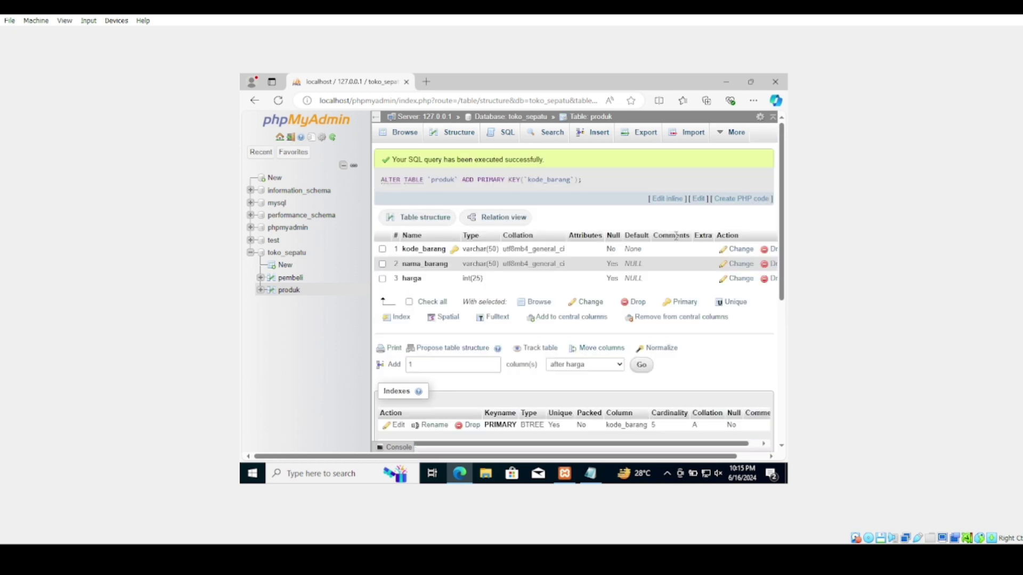
left_click(497, 131)
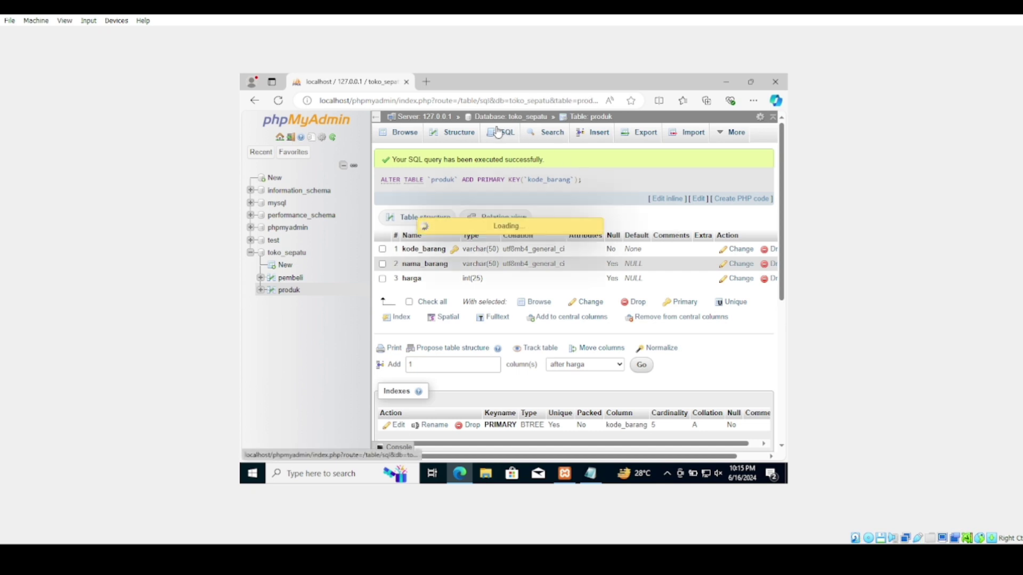
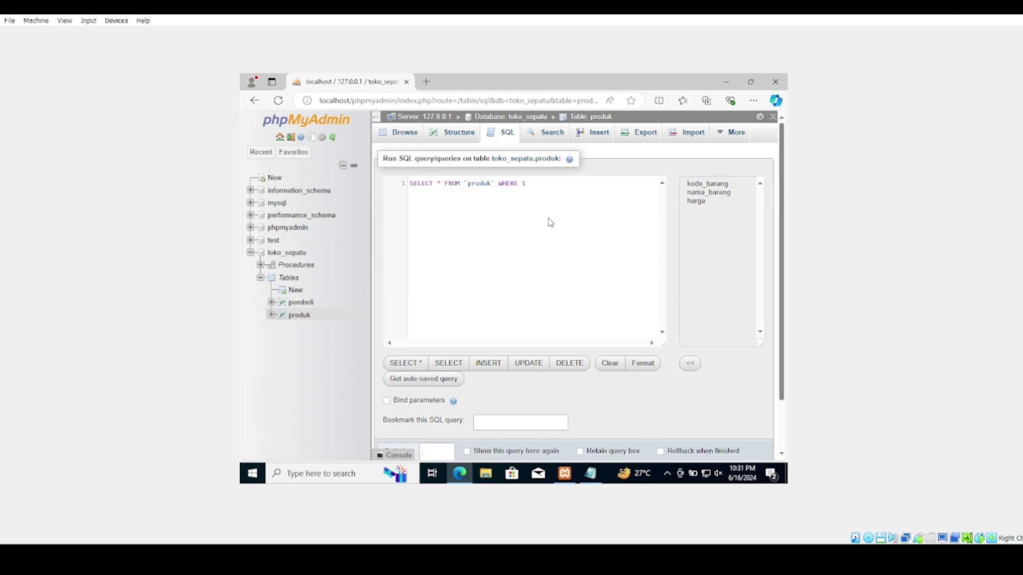
Replace the query with the tambah_data1 script, keeping only its CALL line
key("ctrl+a")
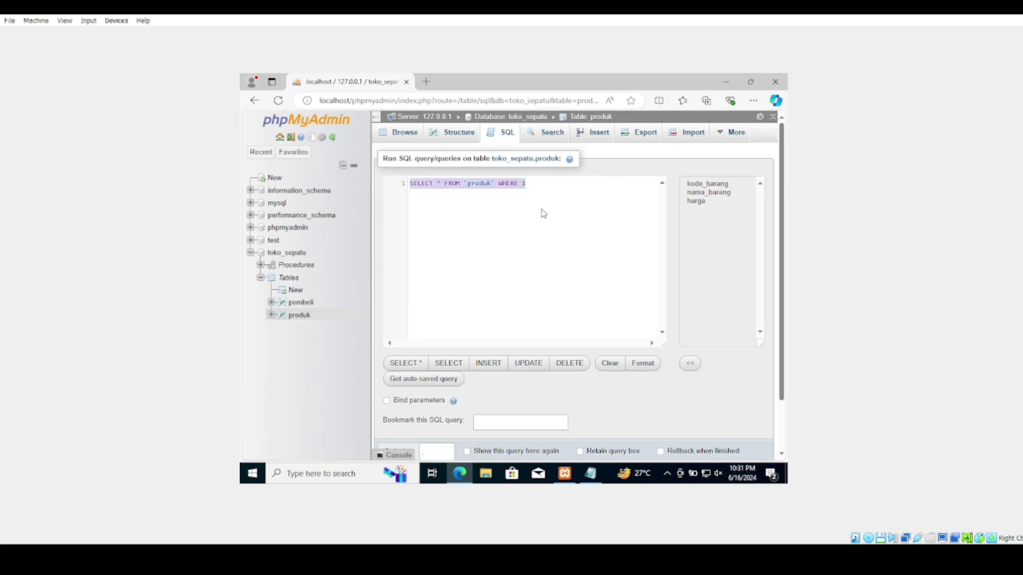
type("DELIMITER // CREATE PROCEDURE tambah_data1( IN kode_barang varchar (50), IN nama_barang varchar (50), IN harga INT (25) ) BEGIN INSERT INTO produk values (kode_barang, nama_barang, harga); END // DELIMITER ;  CALL tambah_data1('A301', 'Redbook', '99000');")
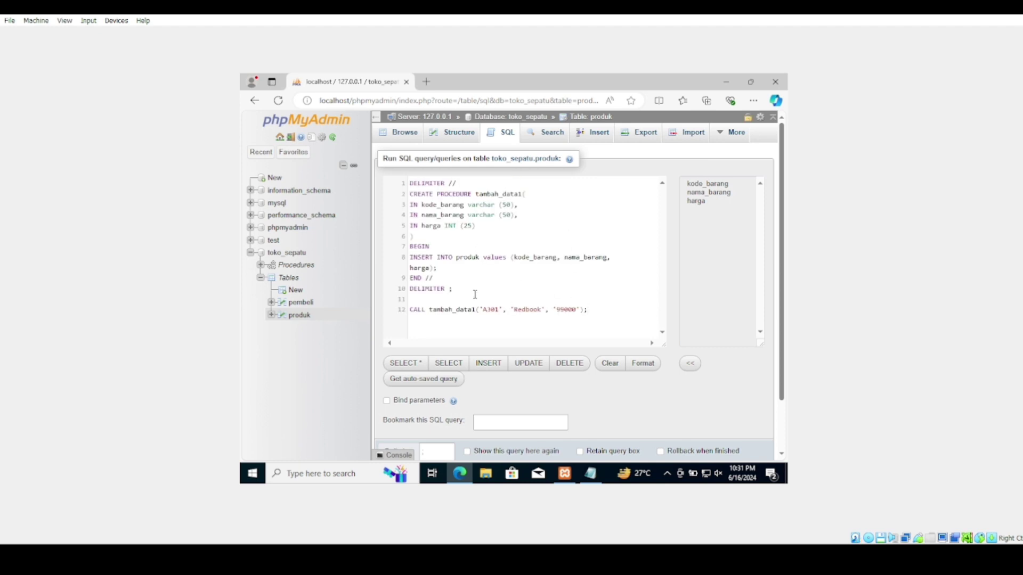
left_click_drag(474, 295, 399, 180)
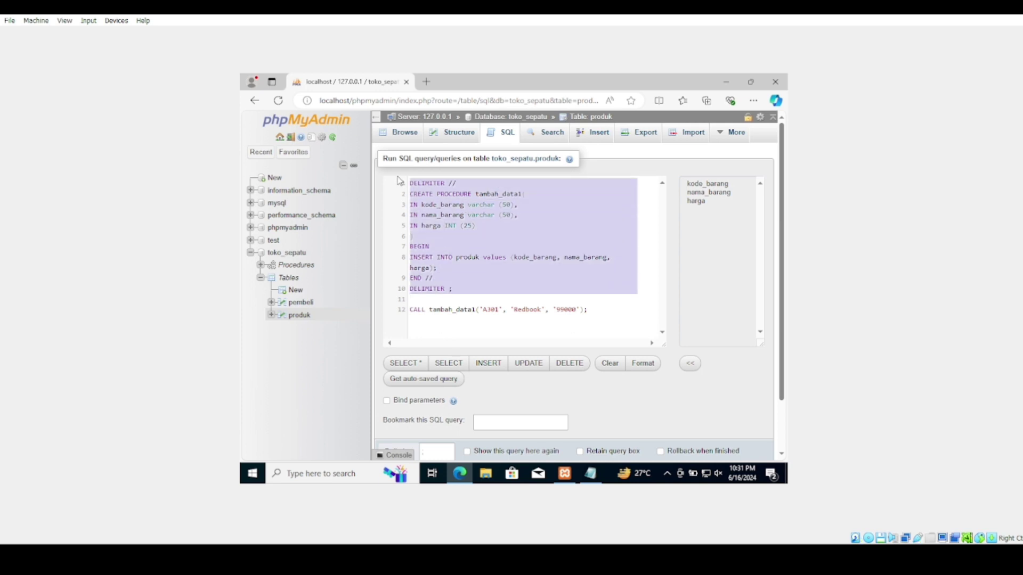
key("Delete")
key("Delete")
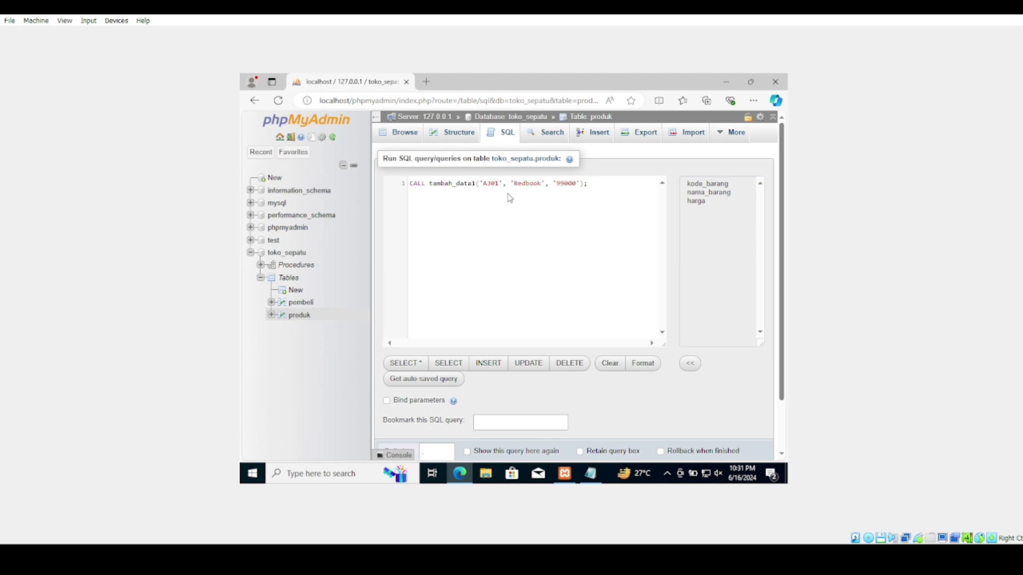
Correct 'Redbook' to 'Rebook' and run CALL tambah_data1('A301', 'Rebook', '99000')
left_click(525, 194)
key("BackSpace")
scroll(532, 377, "down", 2)
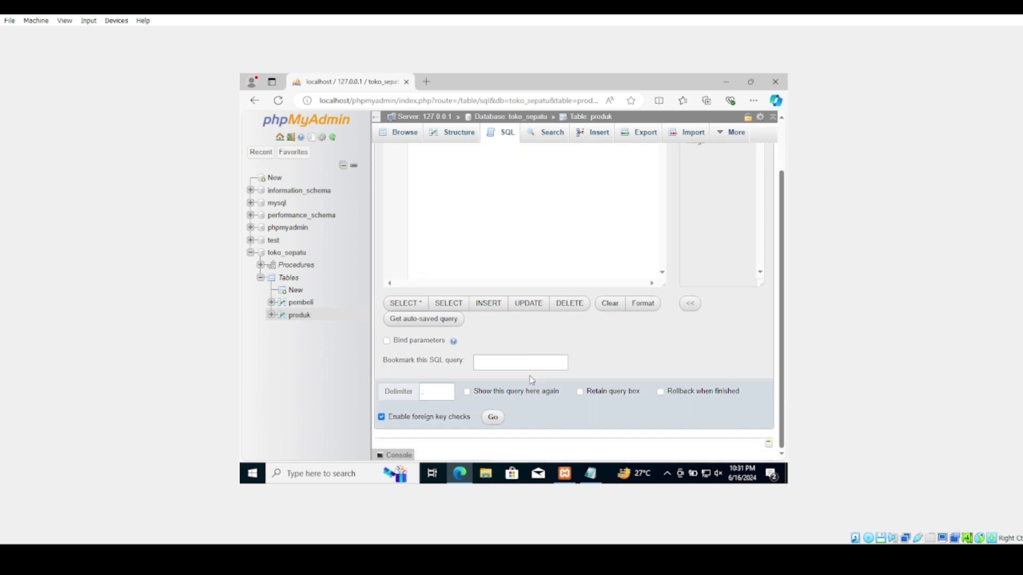
left_click(493, 419)
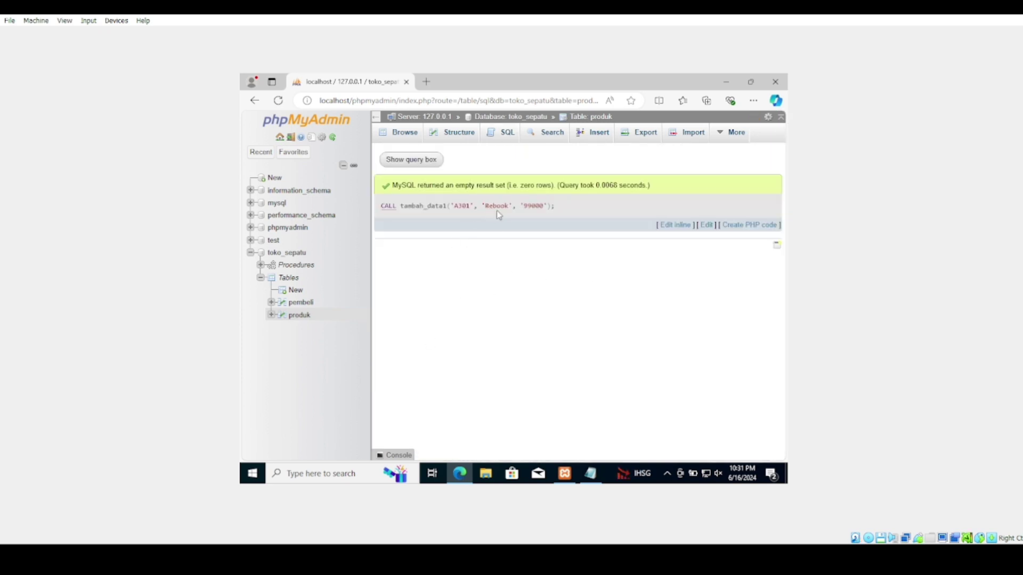
Browse produk to confirm seven rows including A301 Rebook at 99000, then return to its SQL editor
left_click(300, 315)
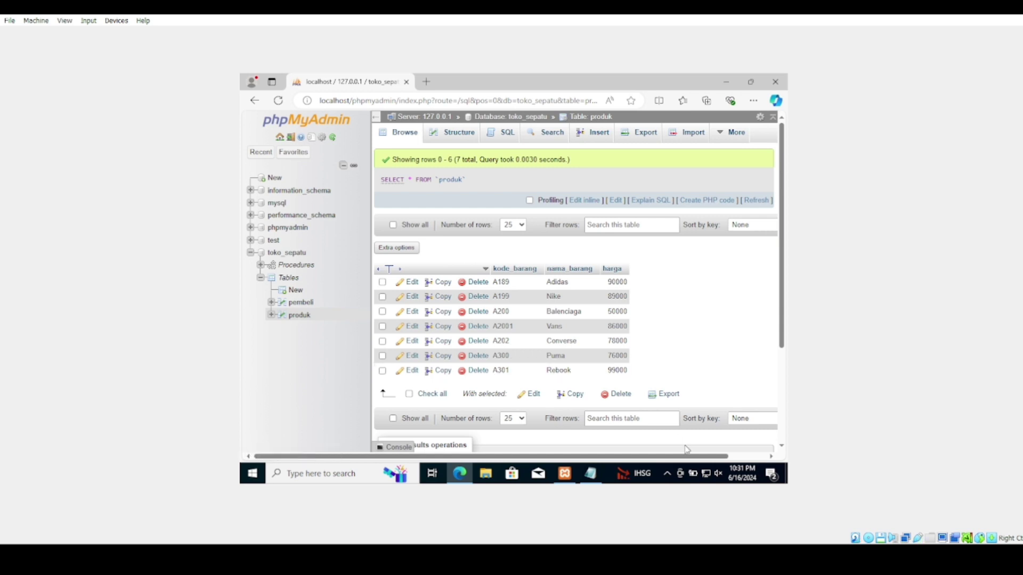
left_click(503, 138)
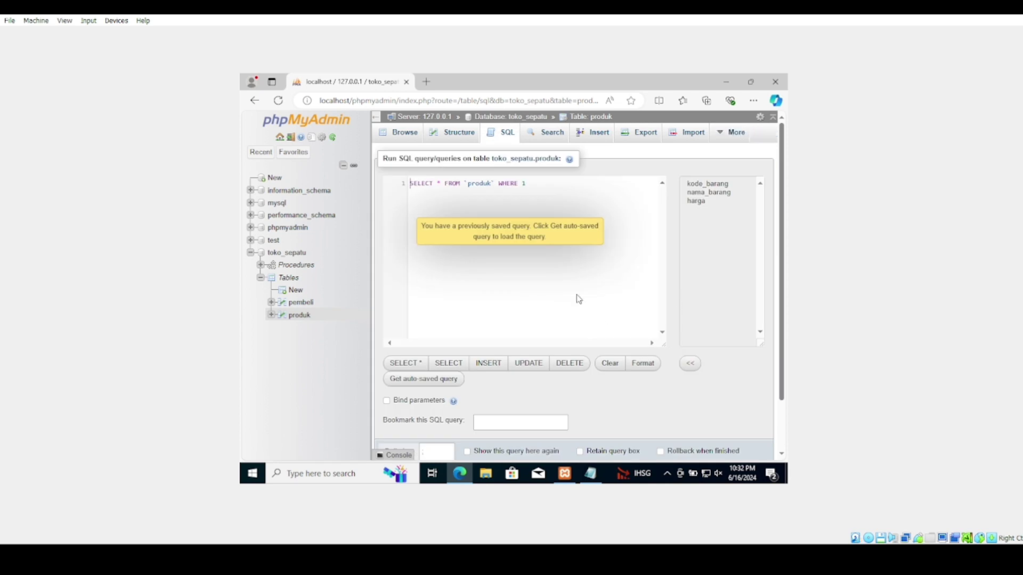
left_click(545, 244)
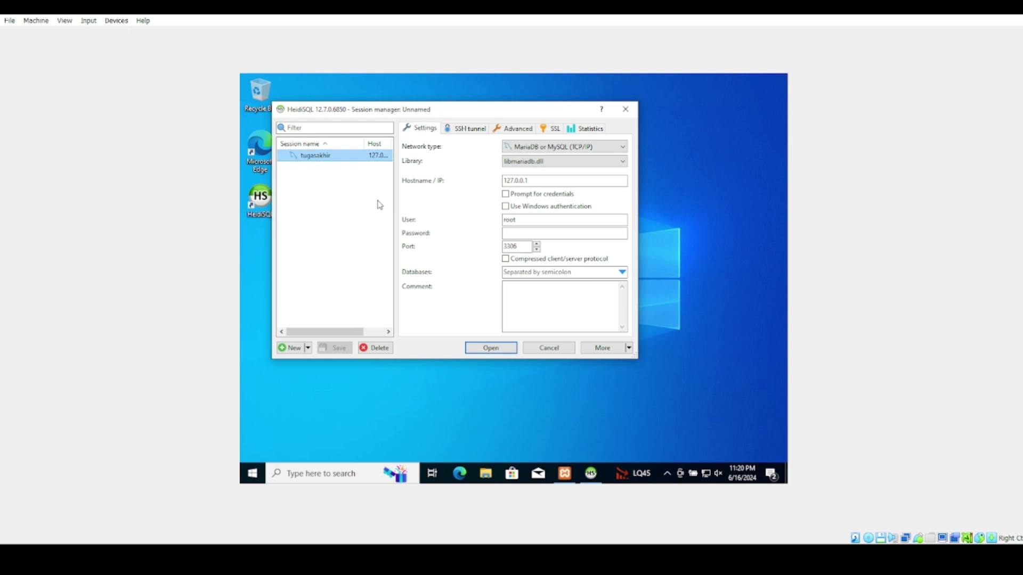
Connect in HeidiSQL through the tugasakhir session and open a query editor on toko_sepatu
left_click(479, 348)
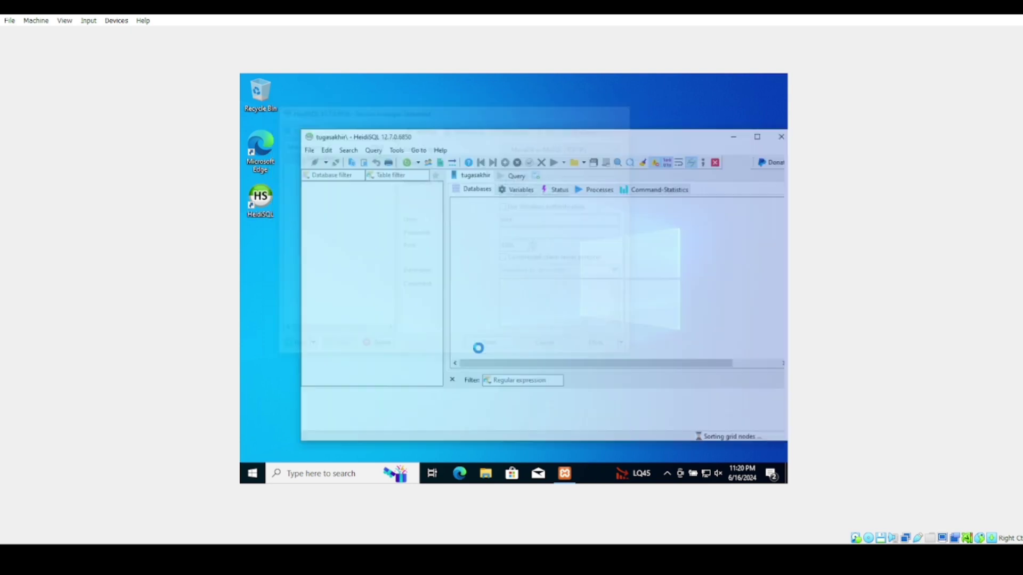
left_click(342, 258)
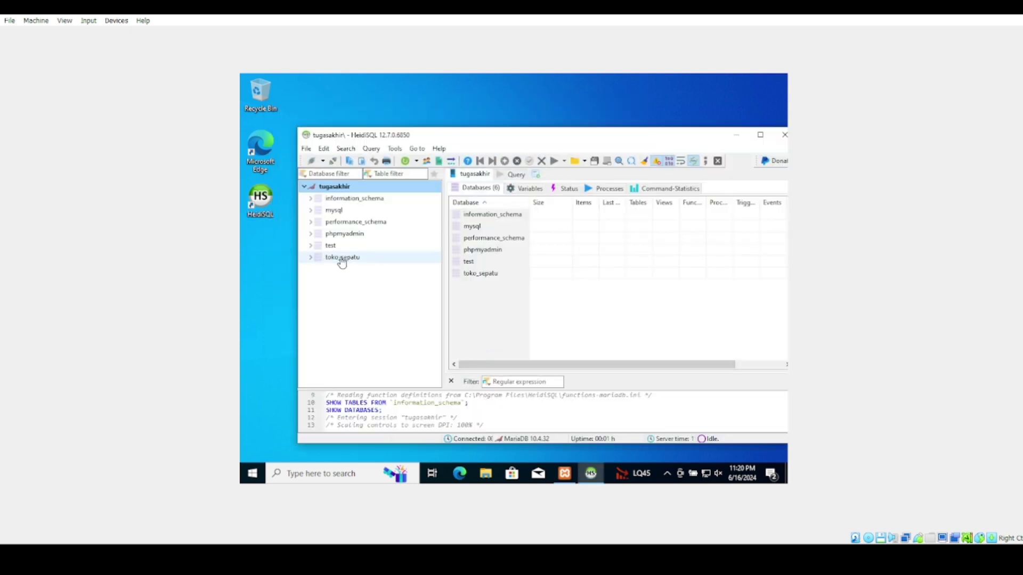
left_click_drag(697, 141, 640, 132)
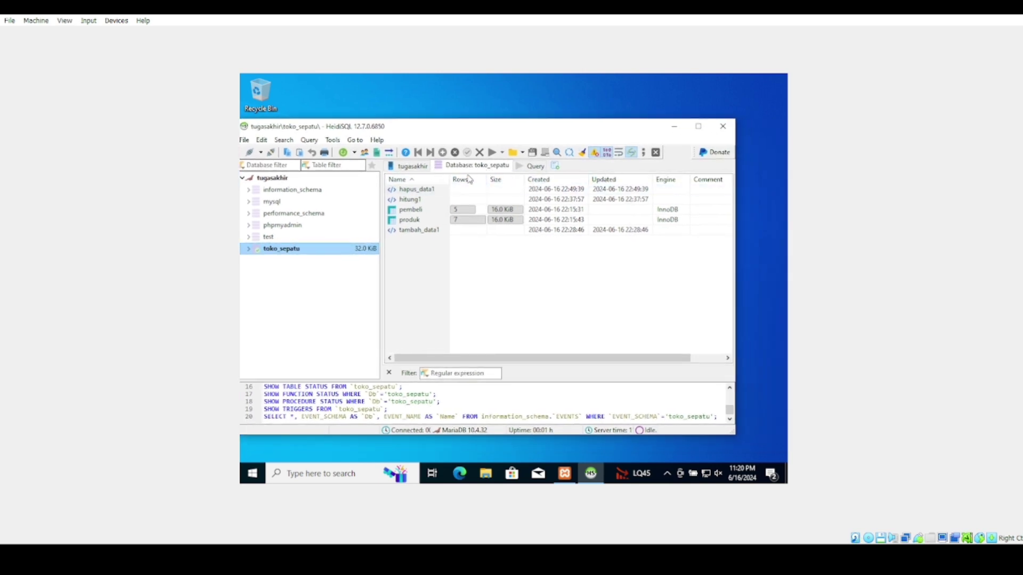
left_click(530, 166)
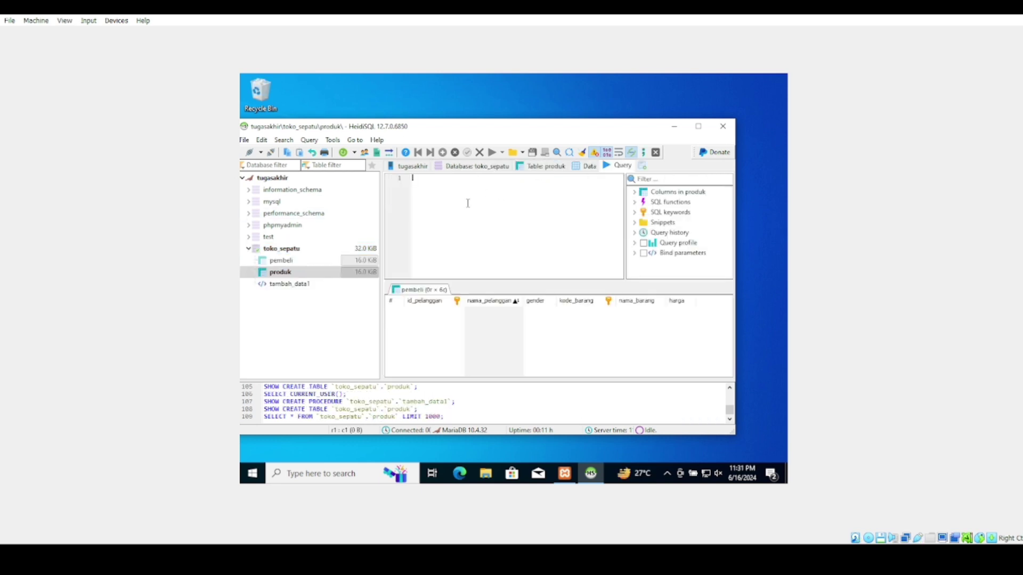
Create procedure hitung(OUT total INT(2)) counting kode_barang in produk, then open a second query tab
type("DELIMITER // CREATE PROCEDURE hitung(OUT total INT (2)) BEGIN SELECT COUNT(kode_barang) AS Total_barang FROM produk; END // DELIMITER ;")
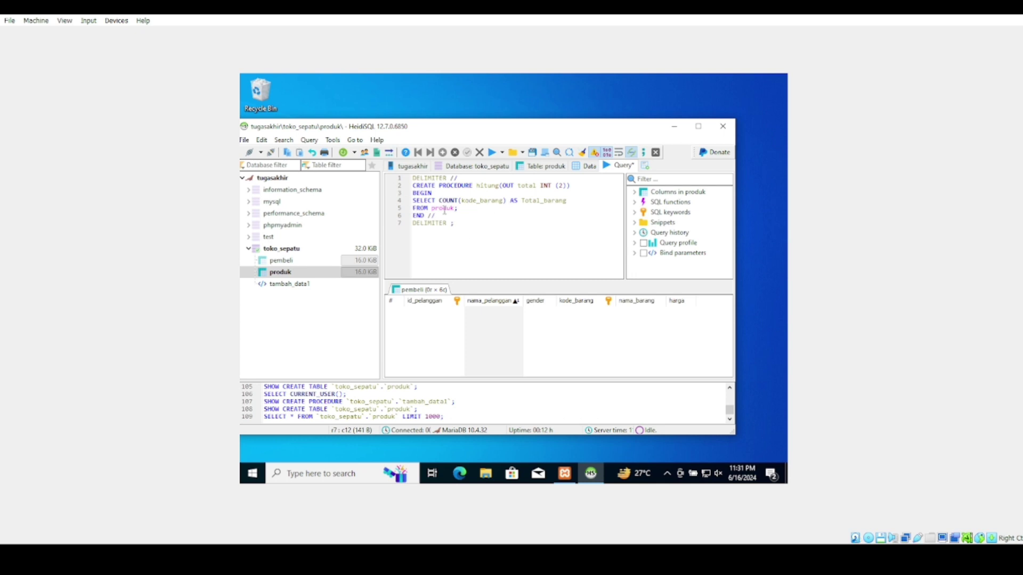
left_click(492, 153)
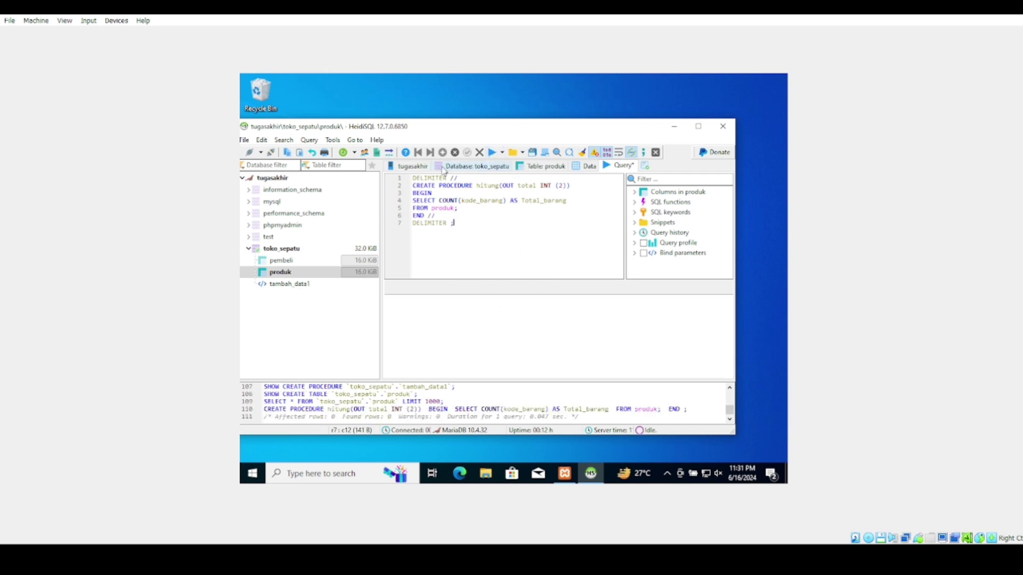
left_click(645, 166)
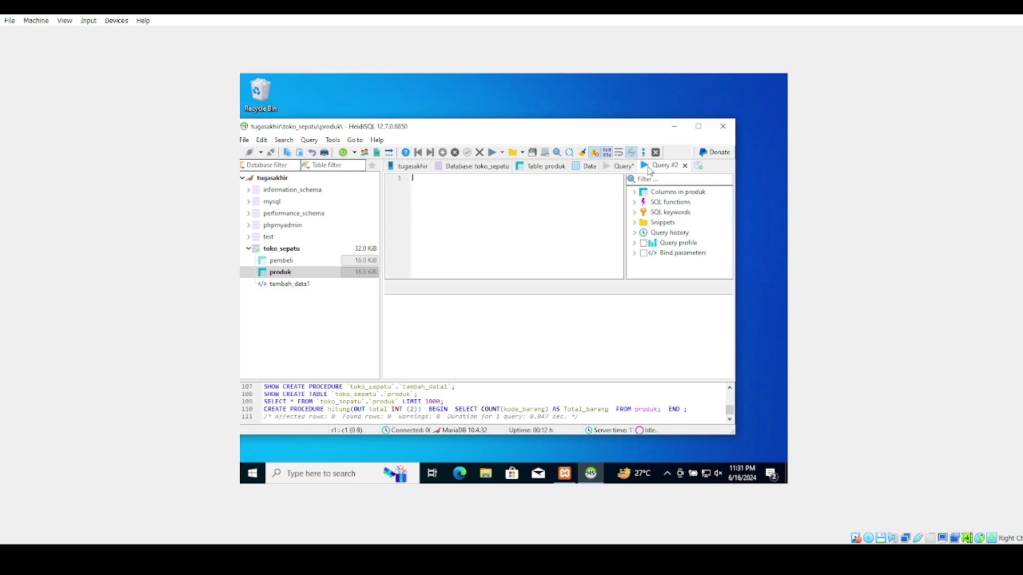
type("CALL hitung")
type("(@total)")
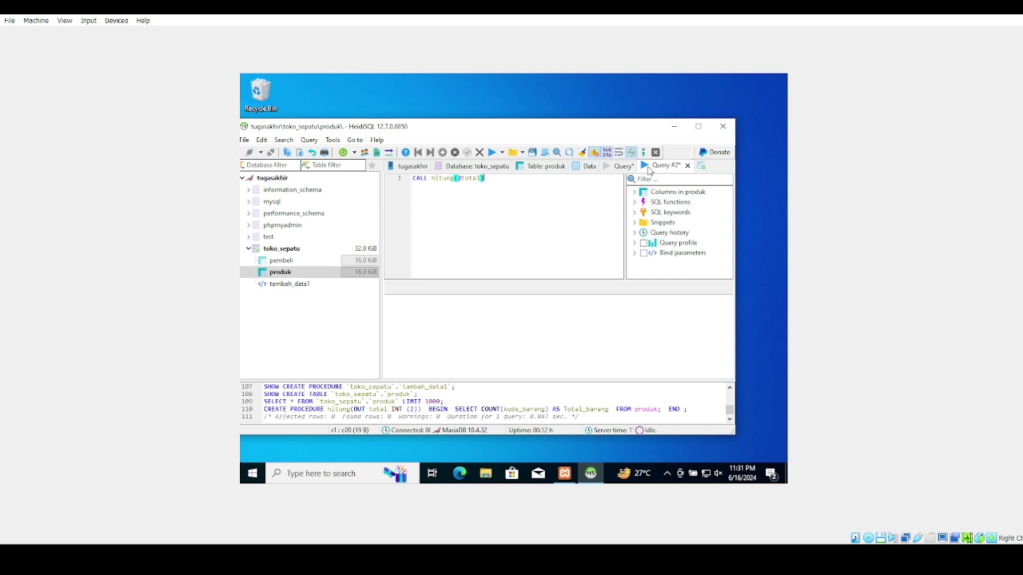
type(";")
left_click(491, 155)
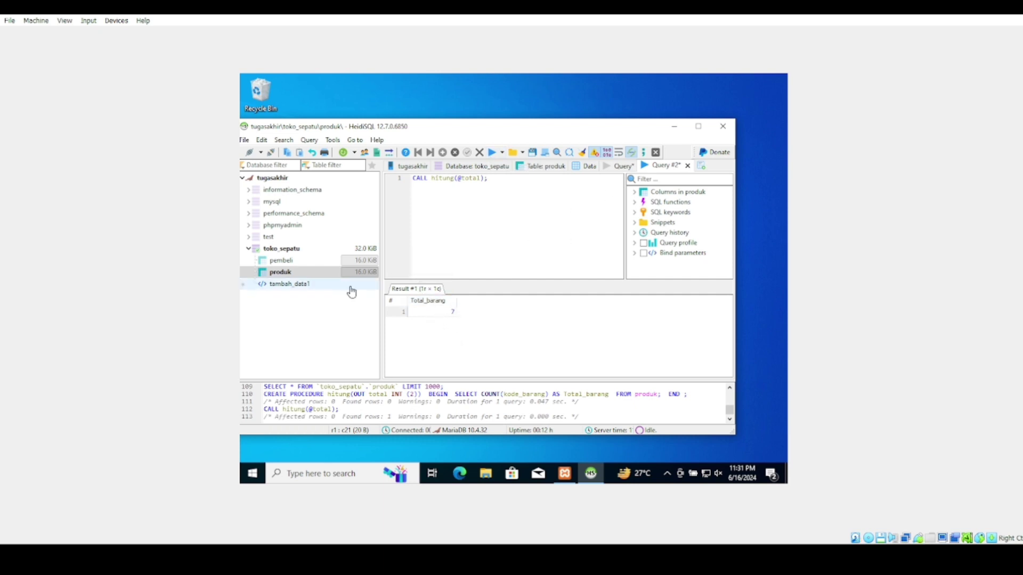
Check the produk table's data shows seven rows, then return to the CALL hitung result
left_click(284, 272)
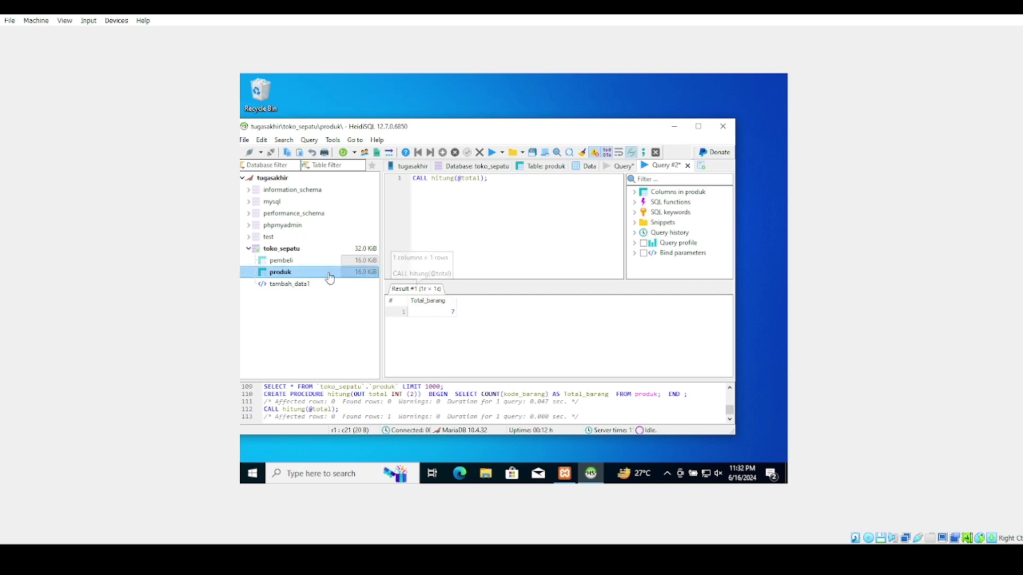
left_click(585, 167)
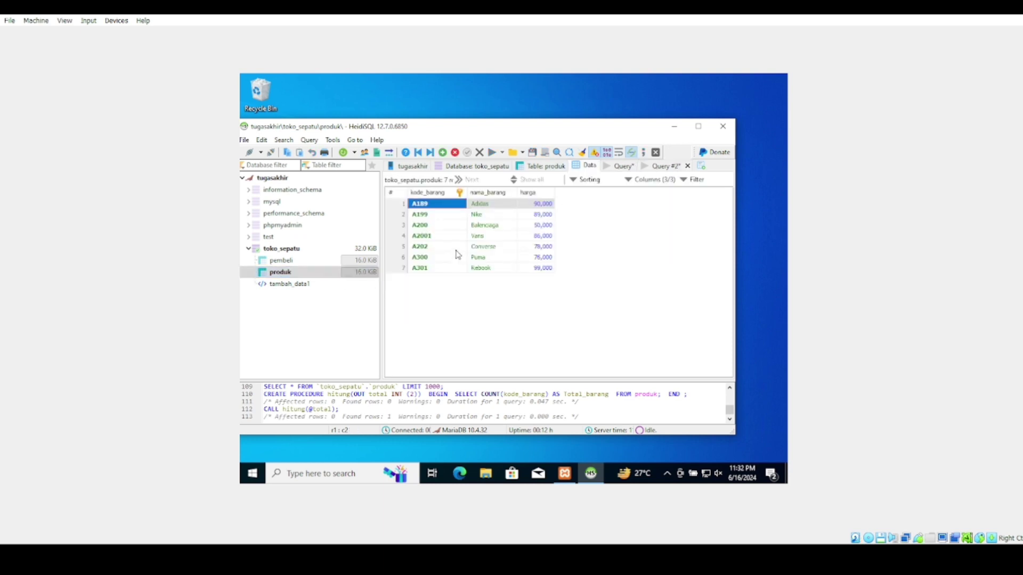
left_click(633, 168)
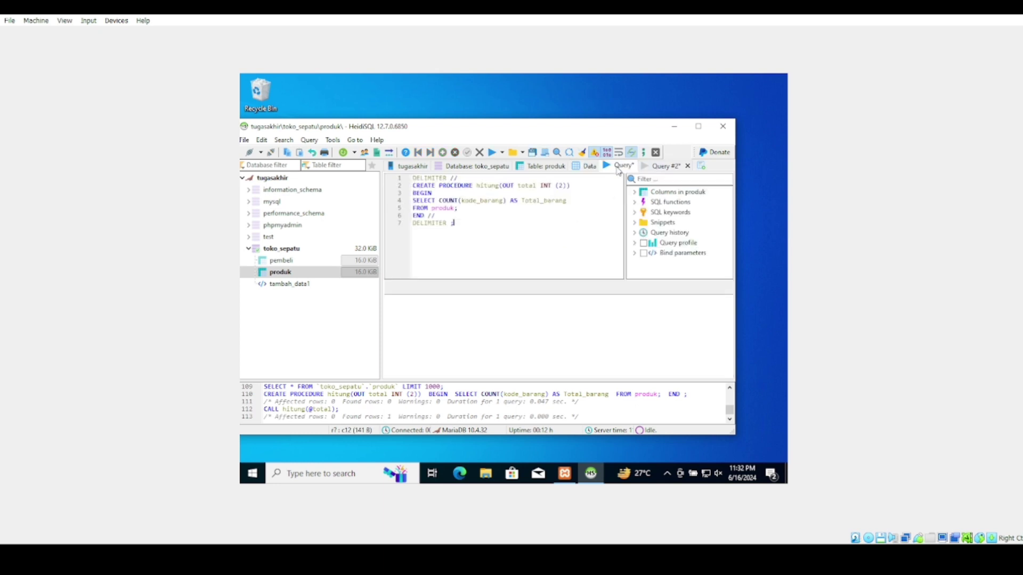
left_click(646, 170)
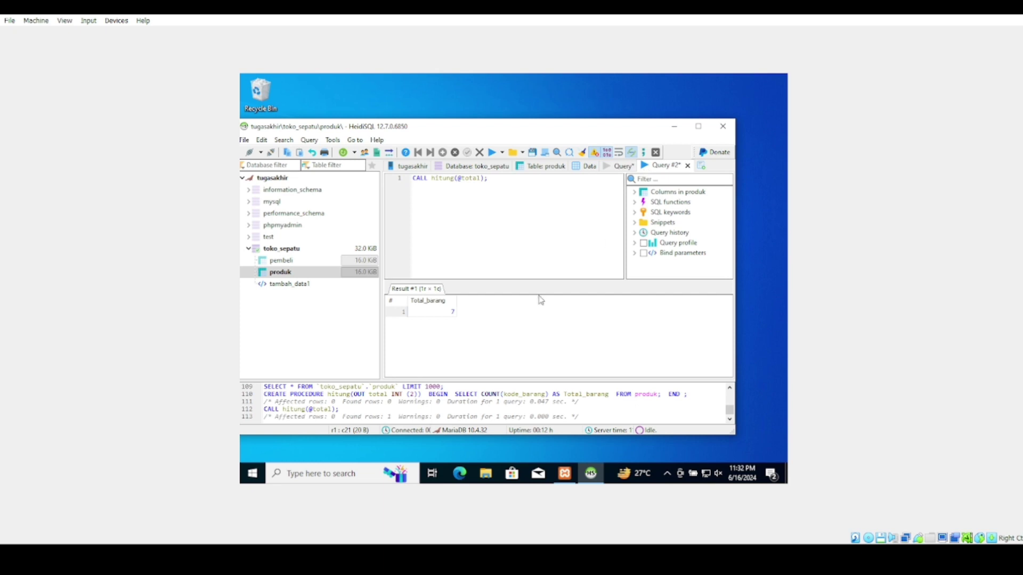